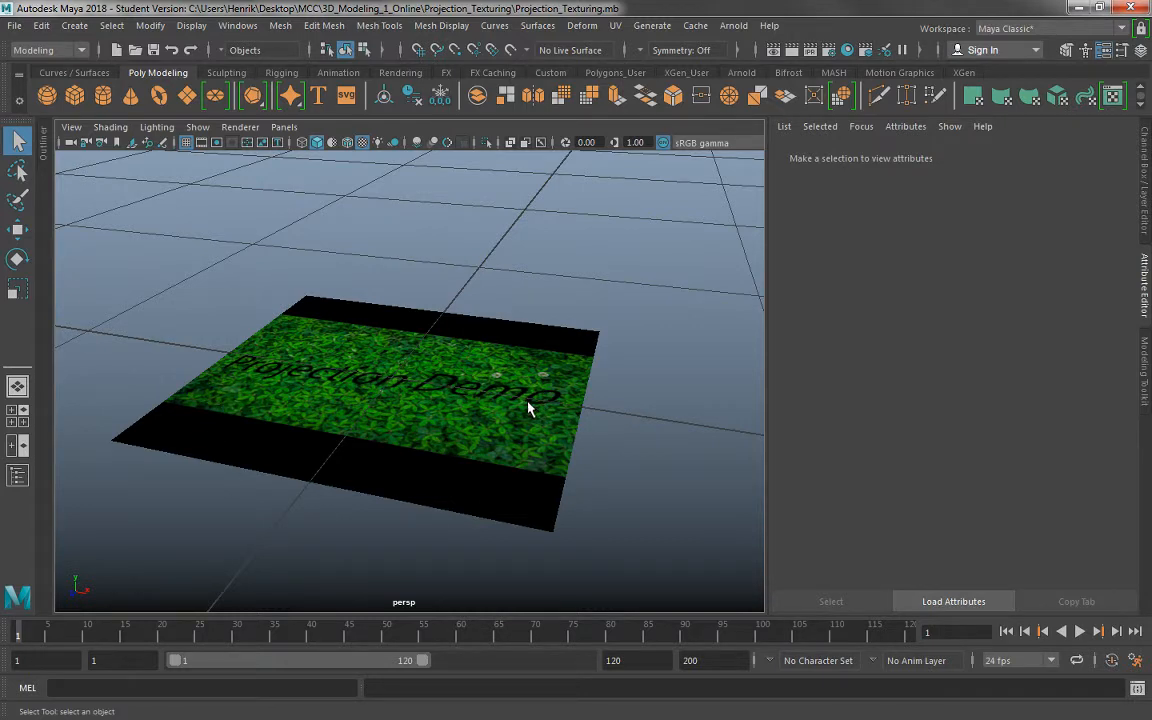
# Select the textured plane and examine the attributes of its lambert1 material
pyautogui.click(533, 355)
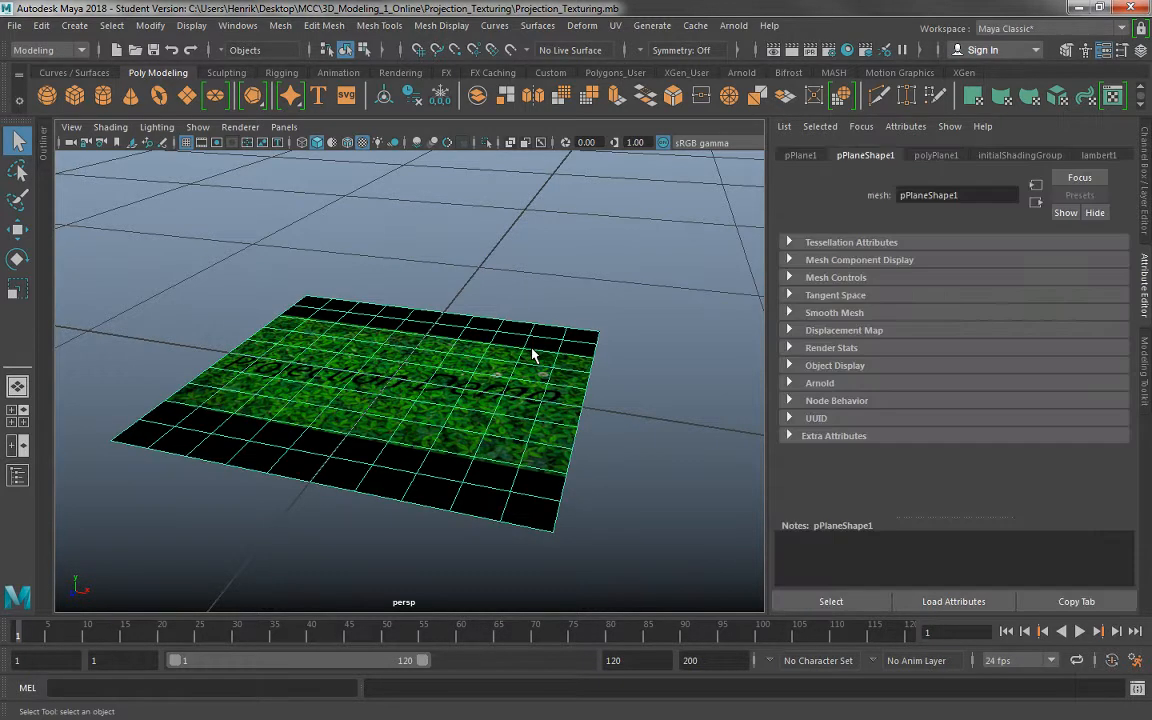
pyautogui.rightClick(503, 338)
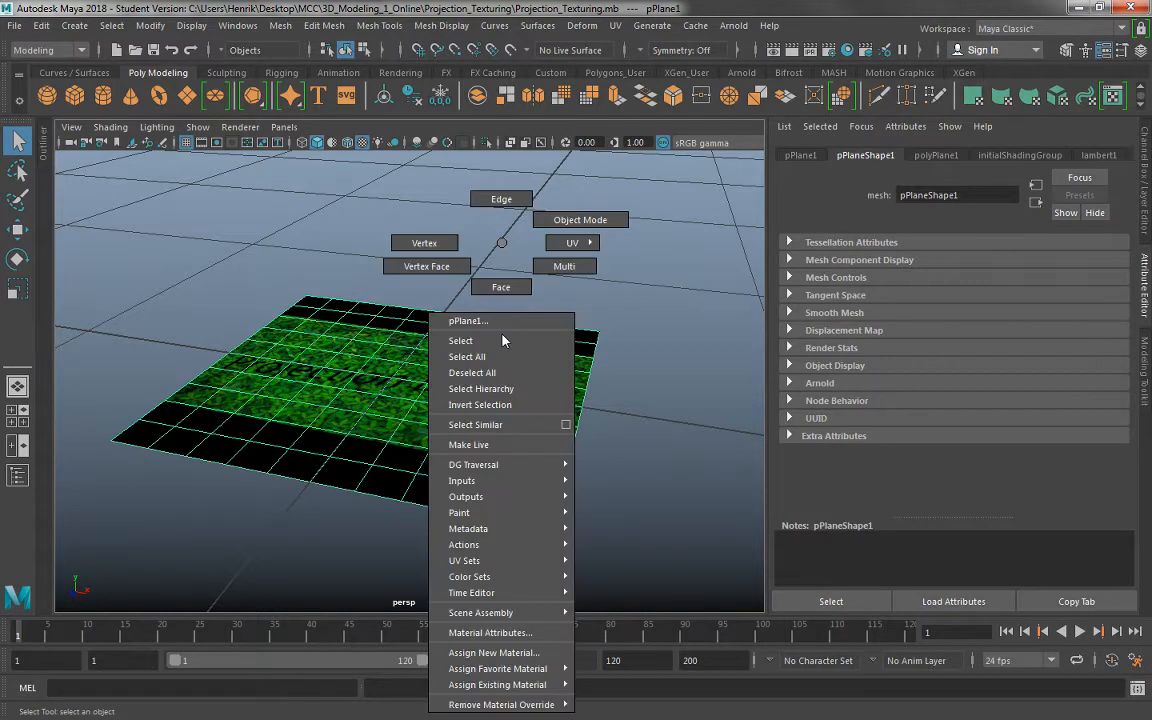
pyautogui.moveTo(502, 335); pyautogui.dragTo(690, 328, button='right')
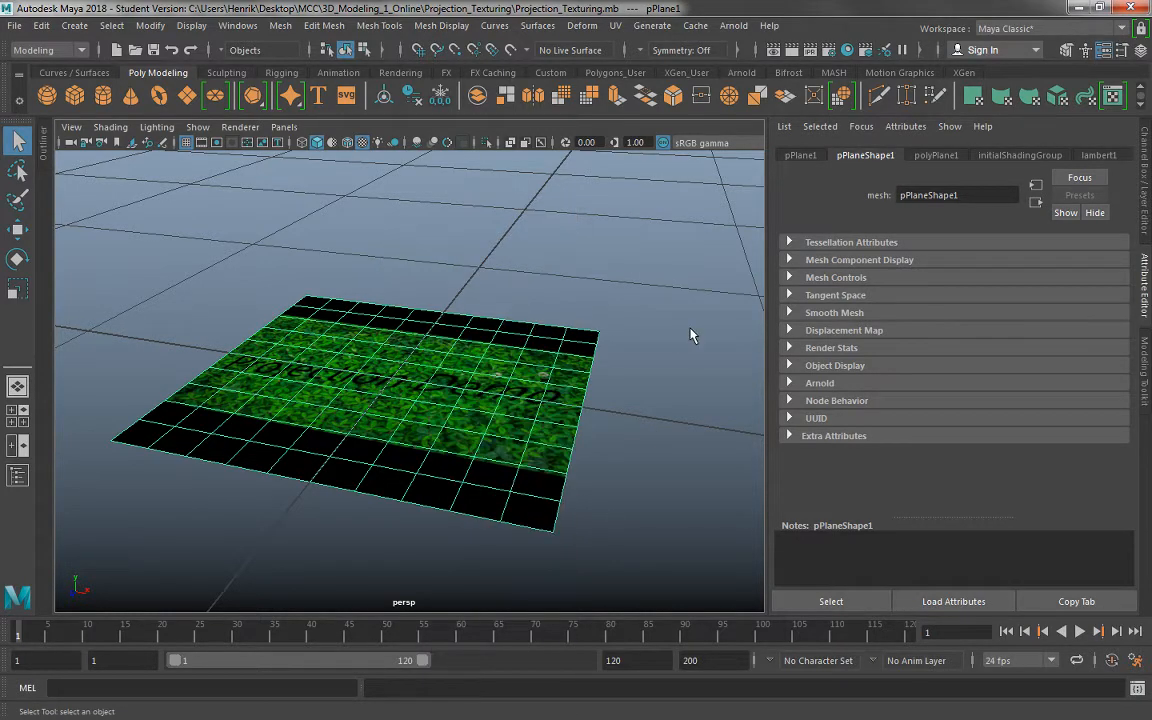
pyautogui.click(690, 335)
pyautogui.click(497, 345)
pyautogui.click(1097, 155)
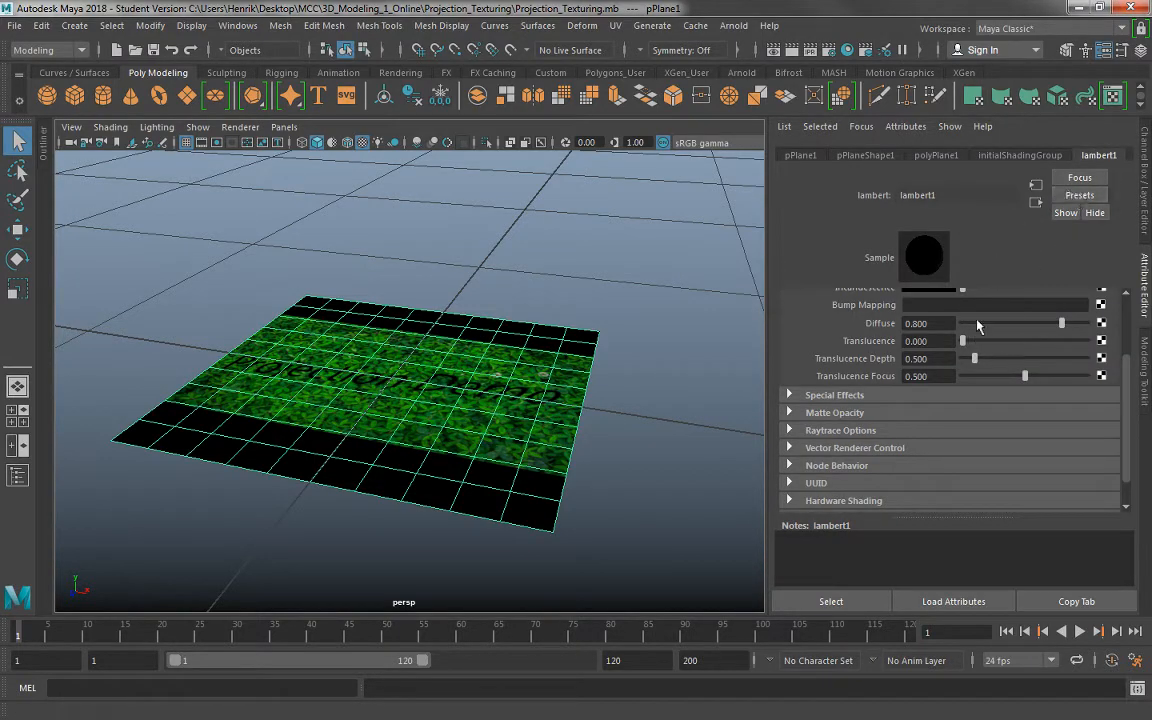
pyautogui.scroll(-1, 962, 336)
pyautogui.scroll(4, 970, 340)
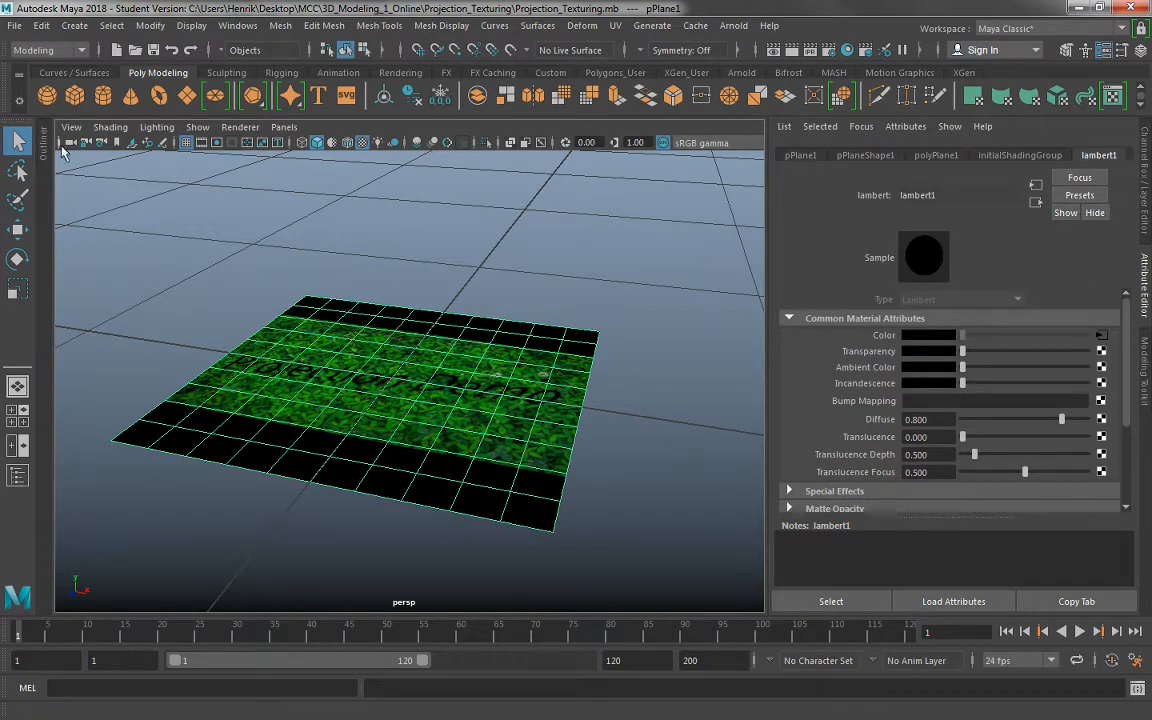
# Create a test polygon cube to check its default material, and remove it from the scene
pyautogui.click(75, 95)
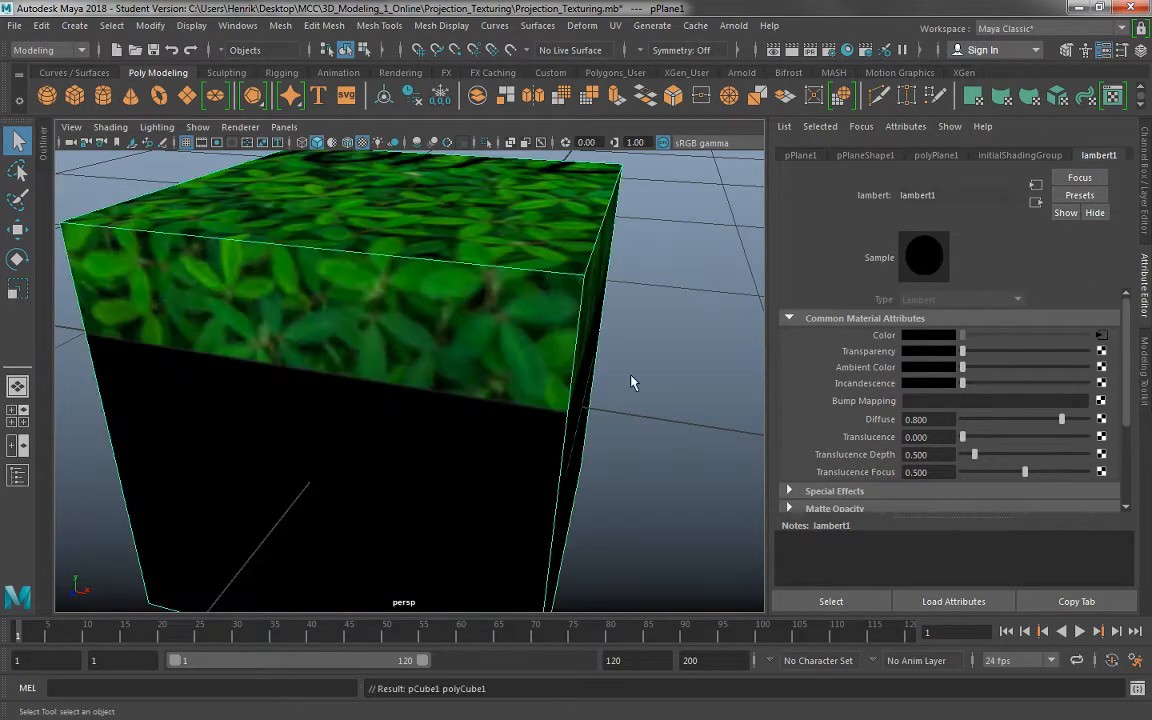
pyautogui.press('w')
pyautogui.press('f')
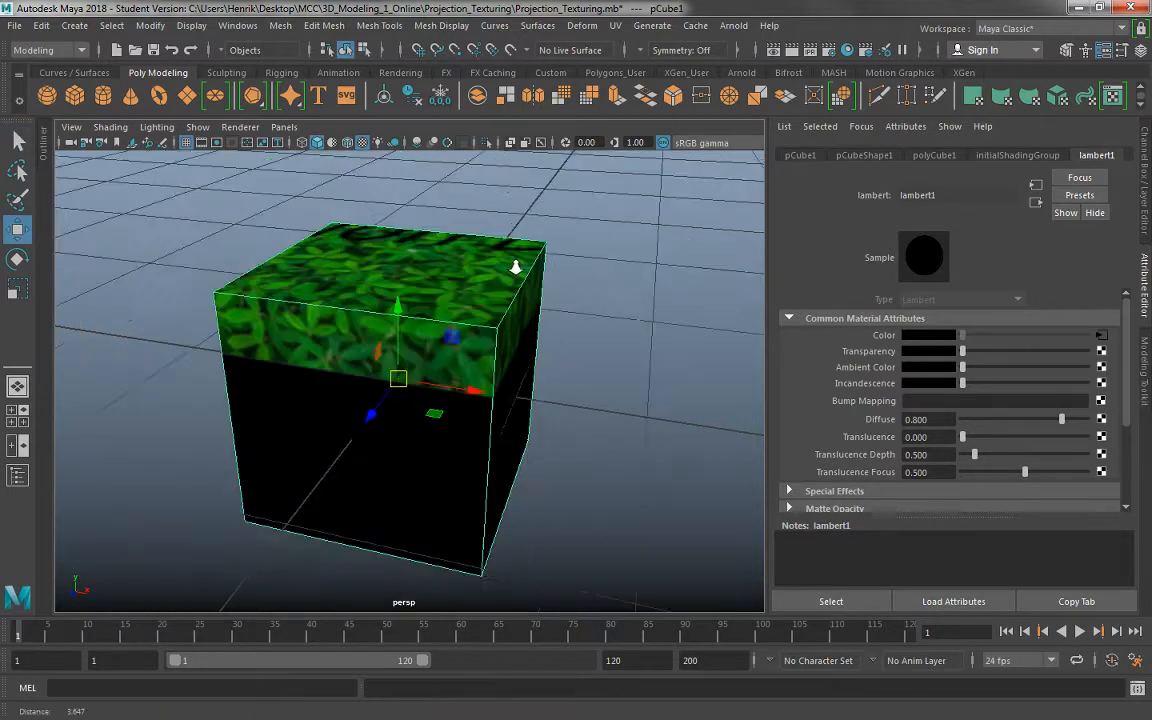
pyautogui.hotkey('ctrl', 'z')
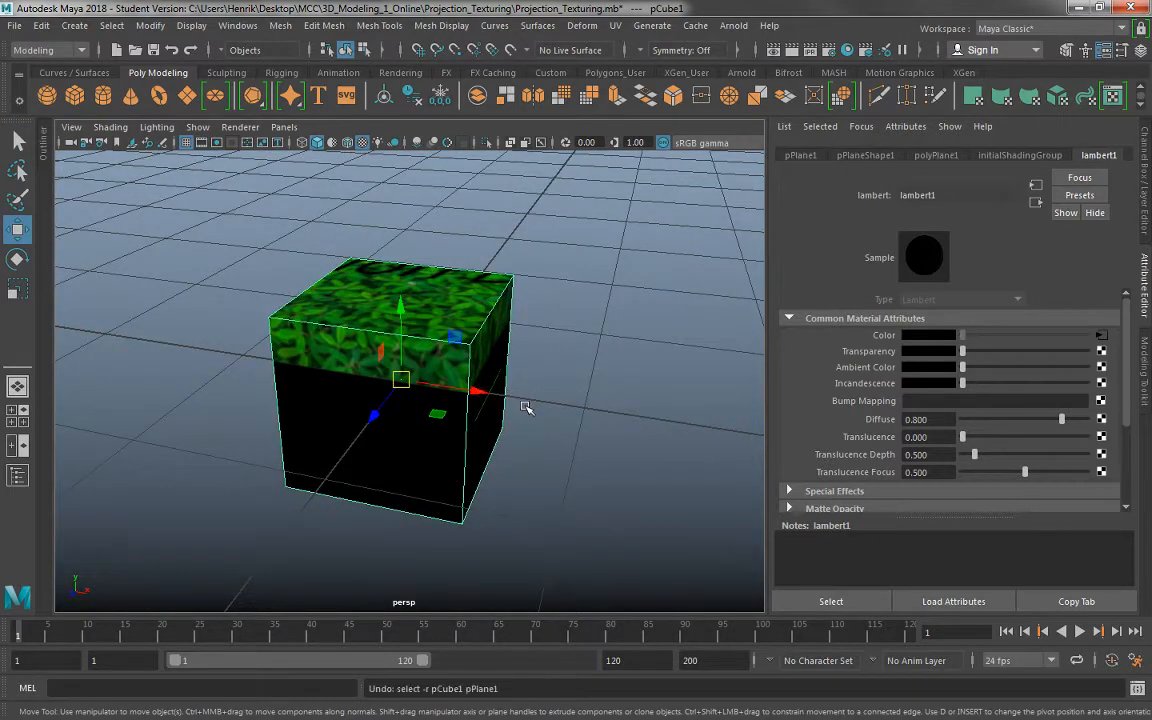
pyautogui.keyDown('alt'); pyautogui.moveTo(566, 396); pyautogui.dragTo(470, 395); pyautogui.keyUp('alt')
pyautogui.press('Delete')
# Assign a new Blinn material to the plane
pyautogui.click(487, 378)
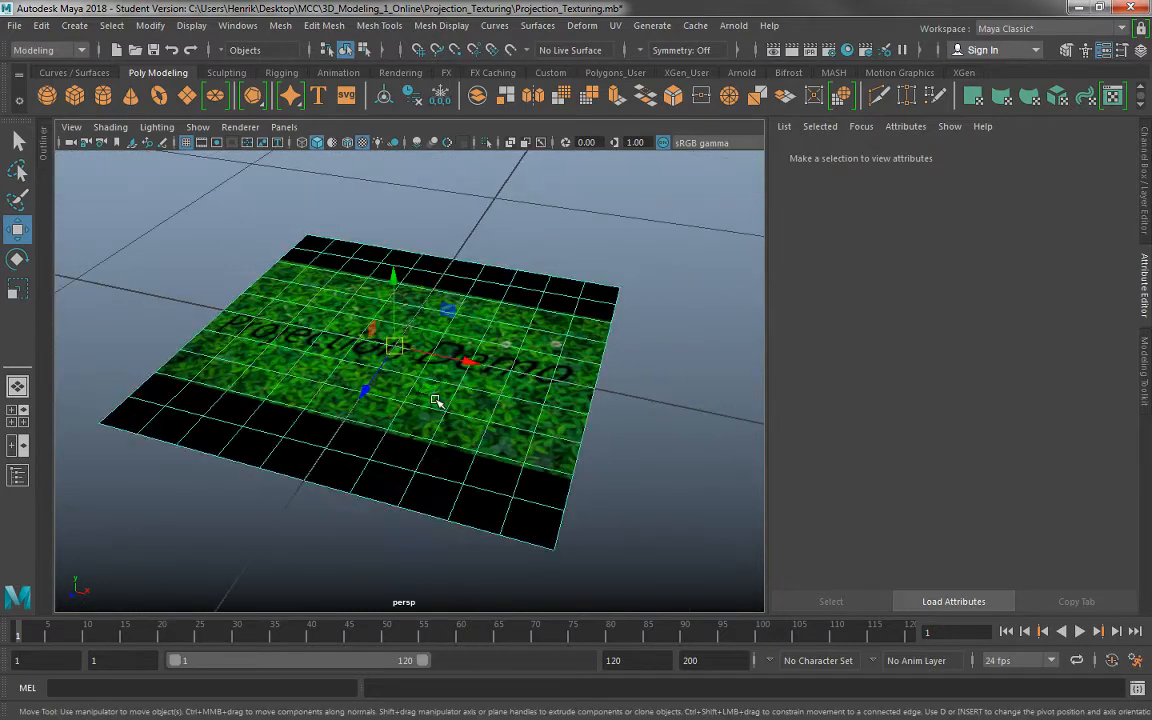
pyautogui.moveTo(485, 245); pyautogui.dragTo(442, 595, button='right')
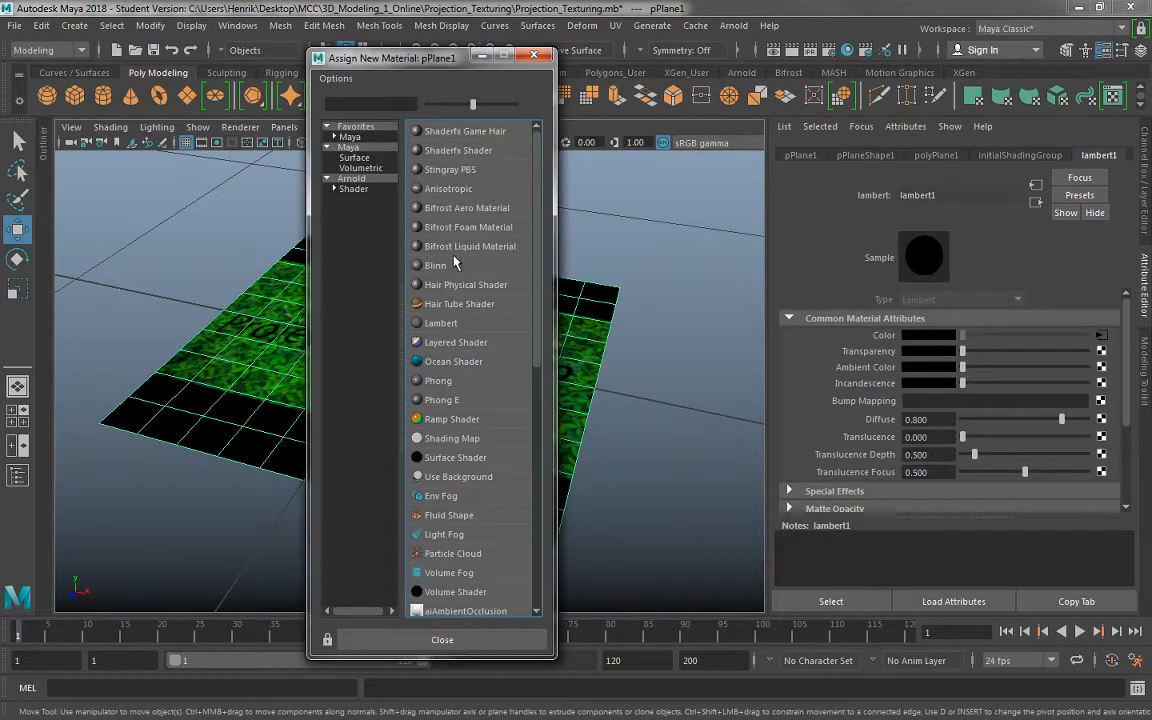
pyautogui.click(412, 250)
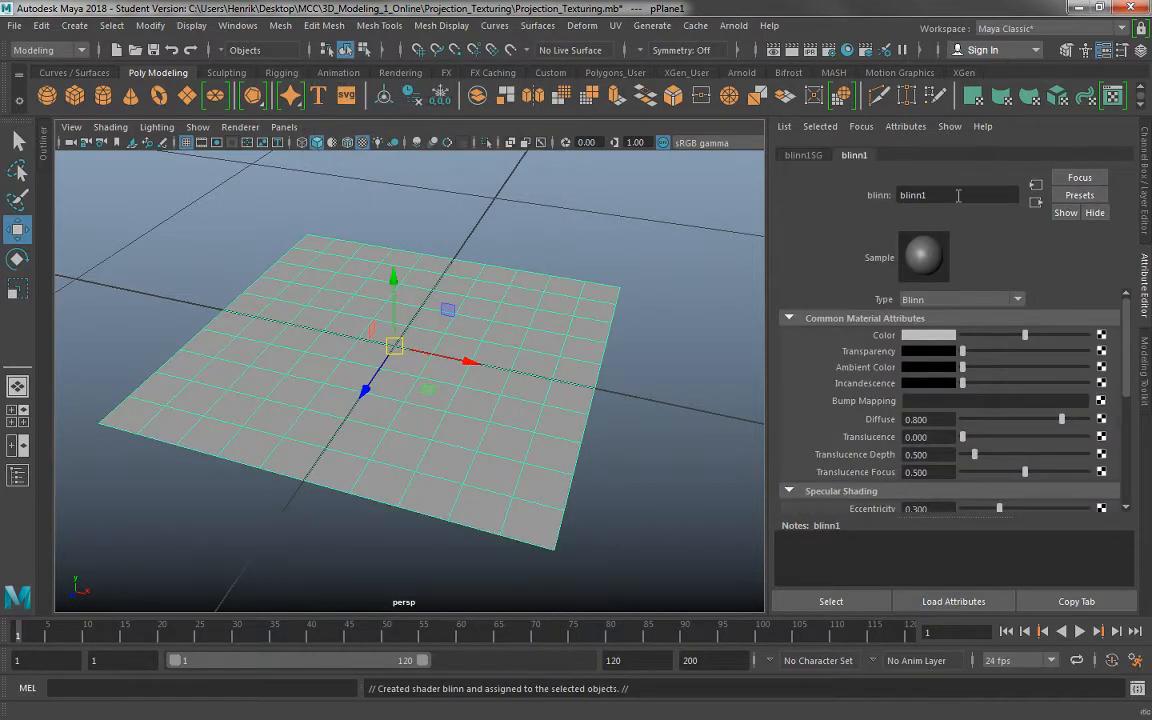
# Rename the new Blinn material as Projection_Material
pyautogui.click(933, 190)
pyautogui.doubleClick(933, 190)
pyautogui.write('Proj')
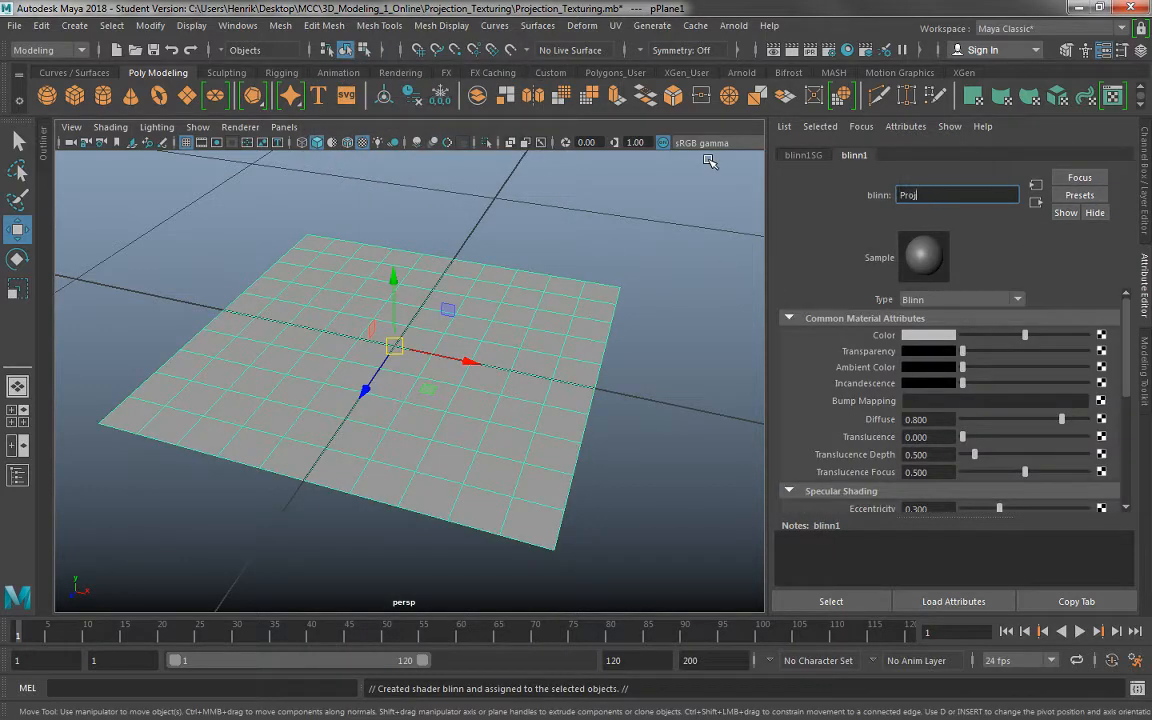
pyautogui.write('ection_Material')
pyautogui.press('Return')
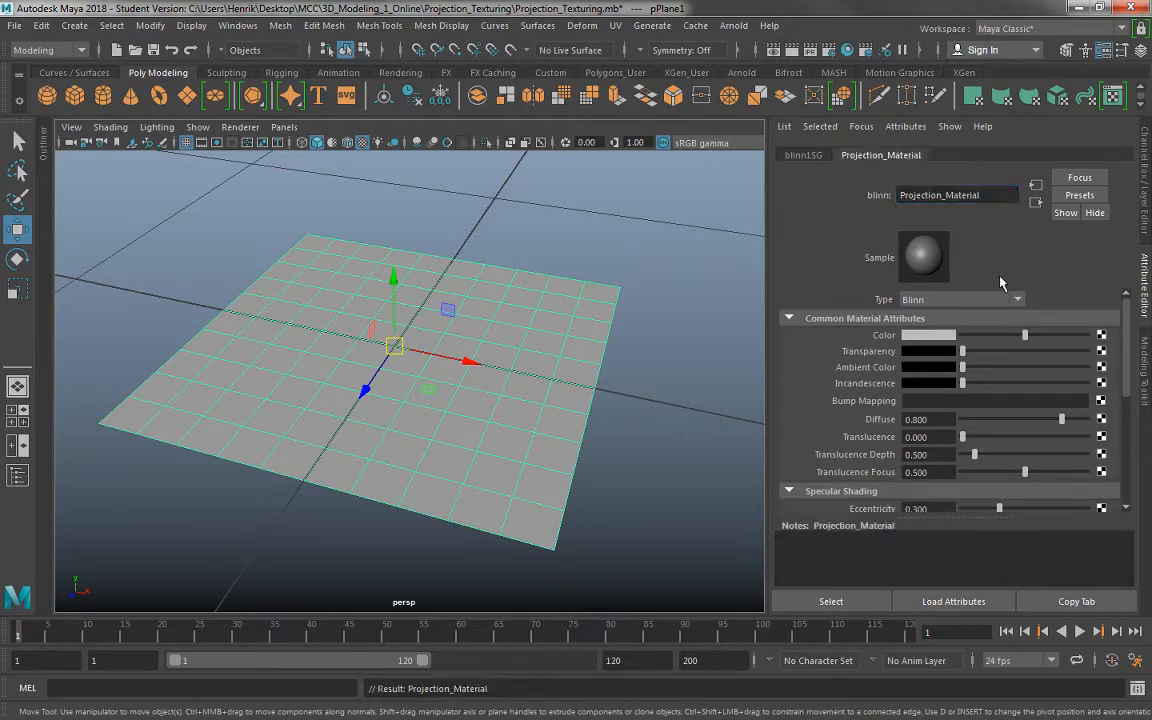
# Map a File texture to the material's Color and load the image Projection_Demo.tga into it
pyautogui.click(1101, 335)
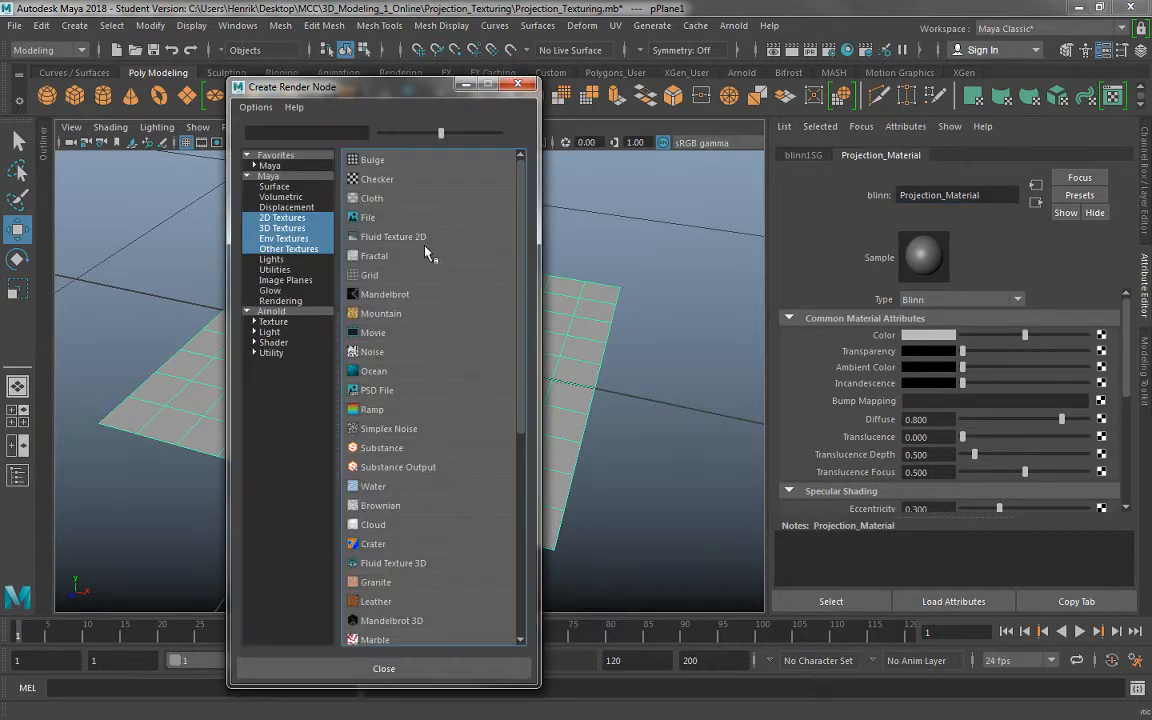
pyautogui.click(360, 216)
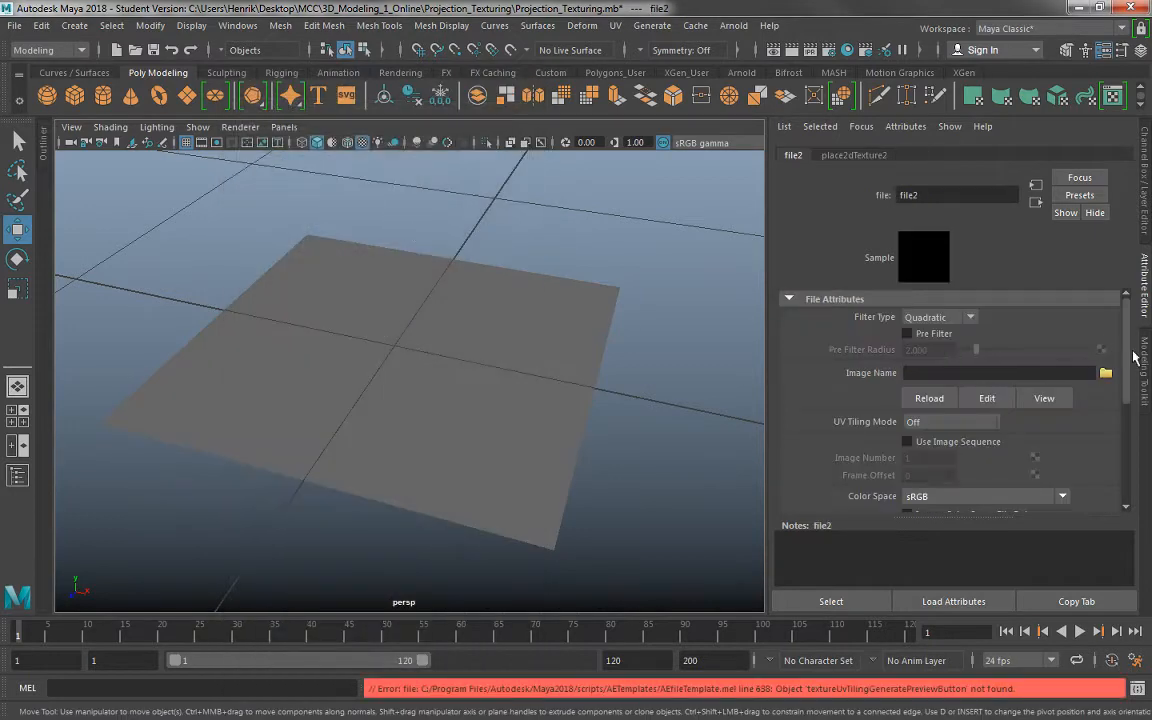
pyautogui.click(1105, 372)
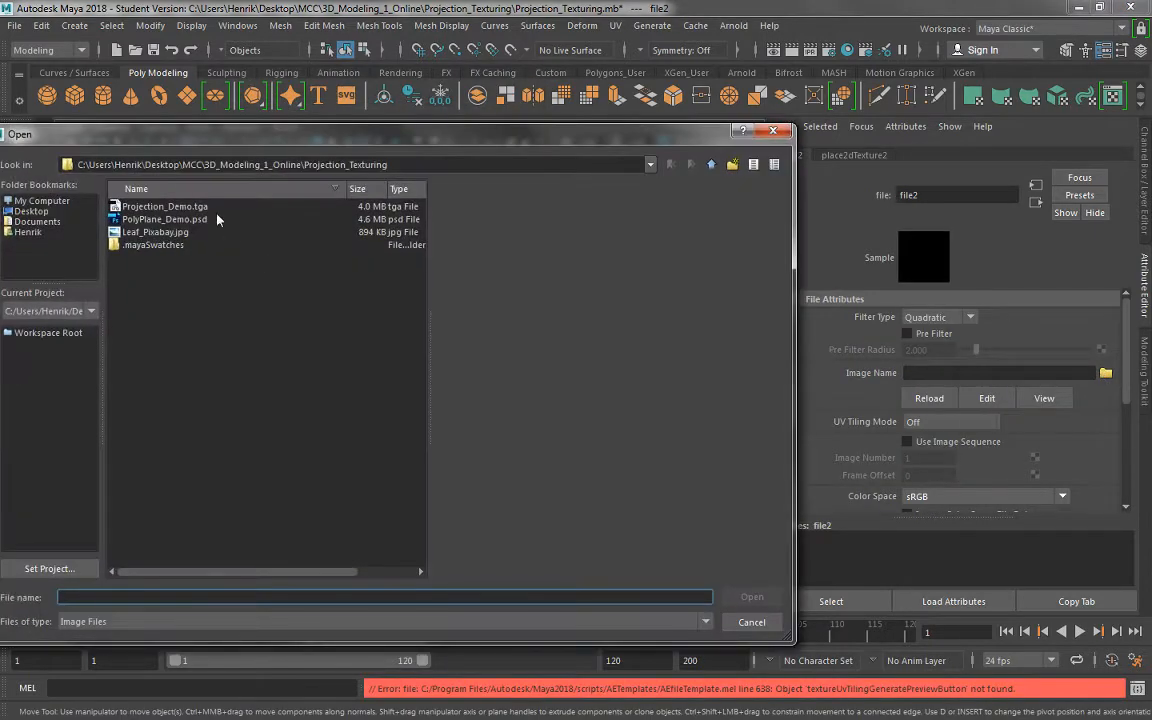
pyautogui.click(166, 206)
pyautogui.click(752, 597)
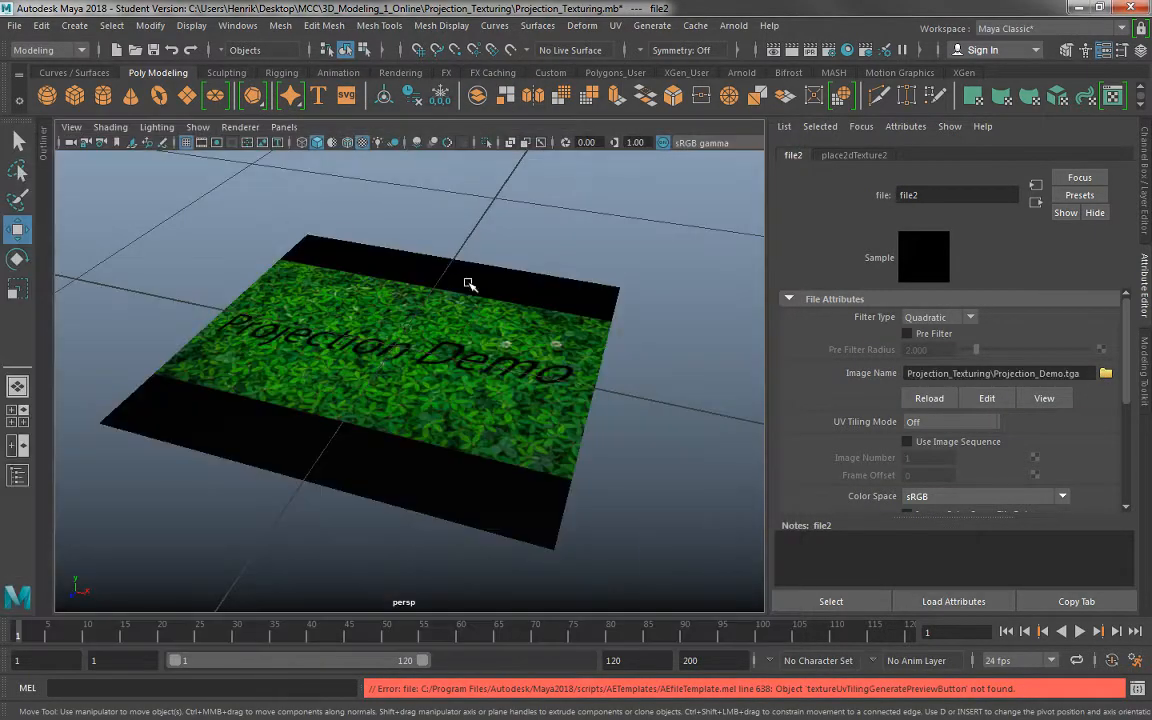
# Select the plane and examine Projection_Material's common and specular attributes, including Bump Mapping and Specular Color
pyautogui.click(594, 300)
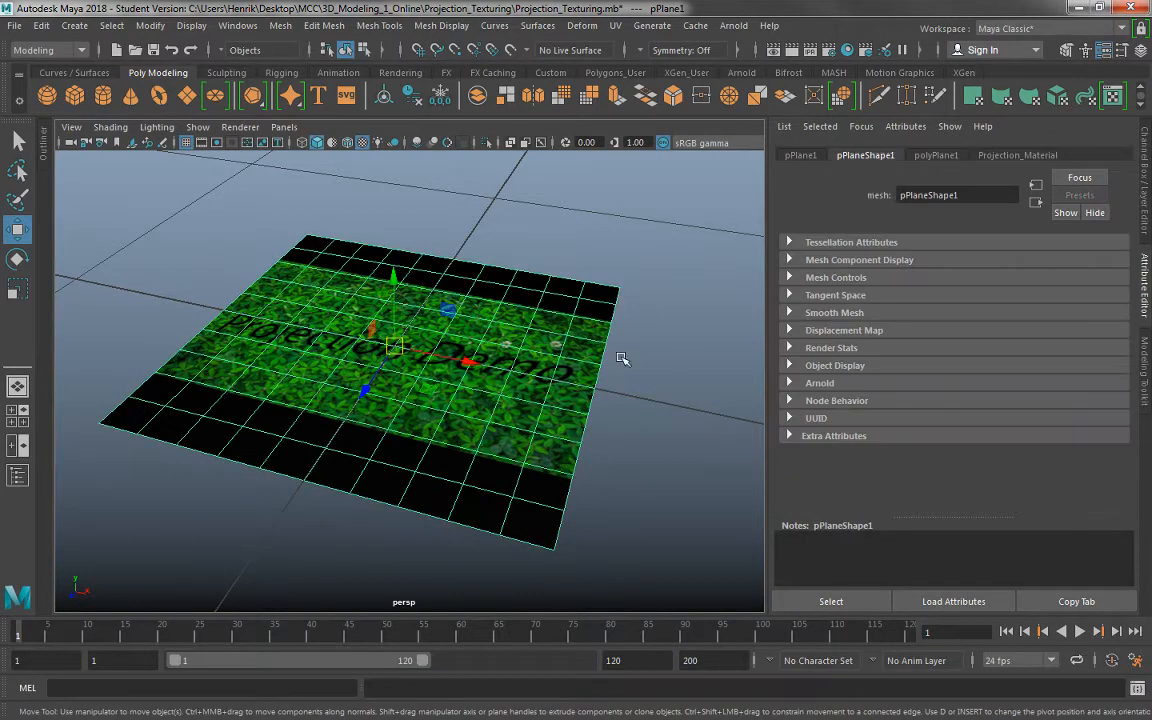
pyautogui.click(1146, 185)
pyautogui.click(1147, 288)
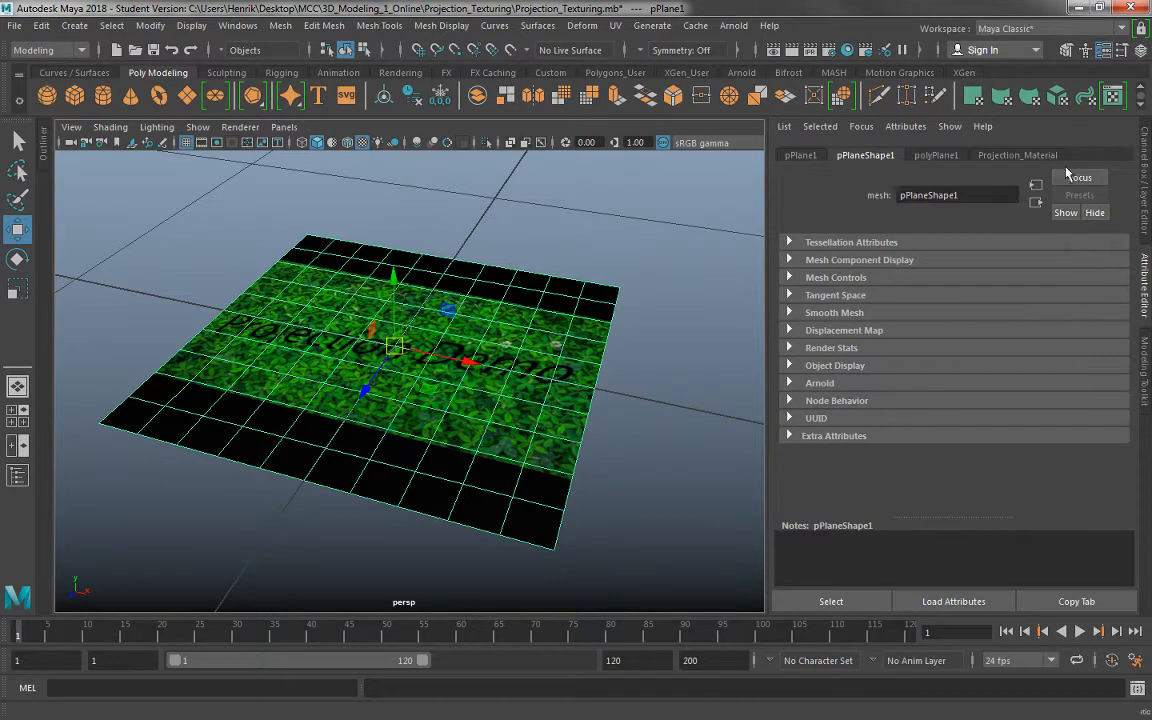
pyautogui.click(1015, 155)
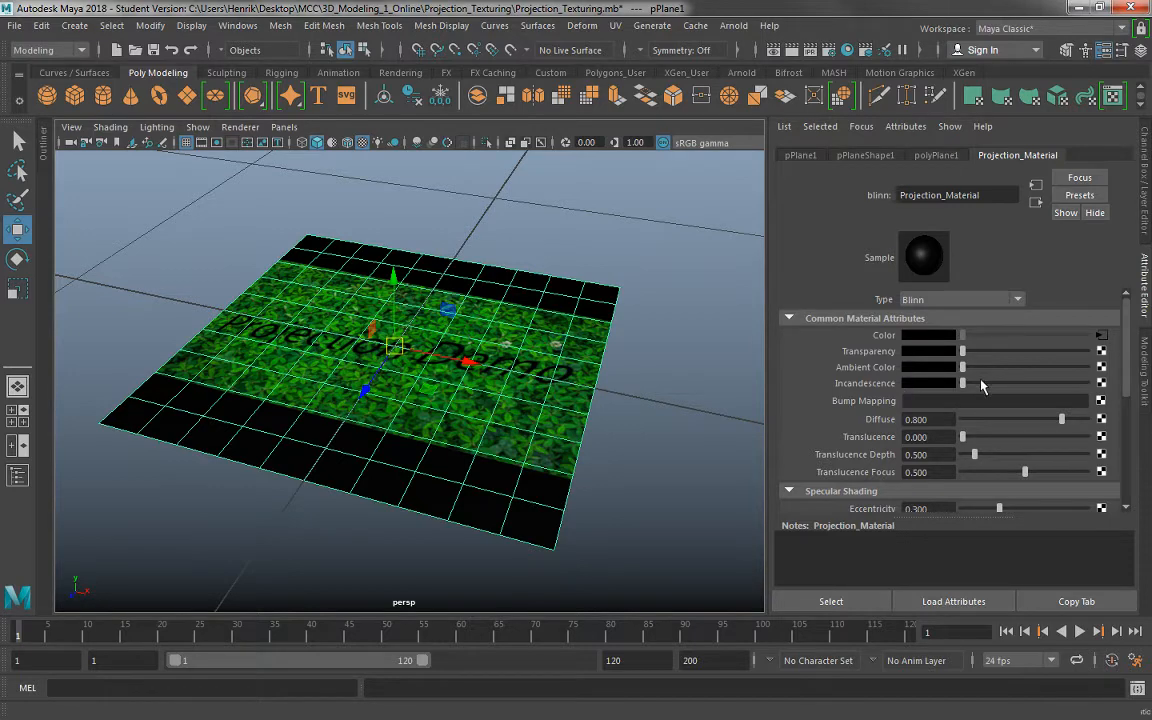
pyautogui.scroll(-1, 883, 341)
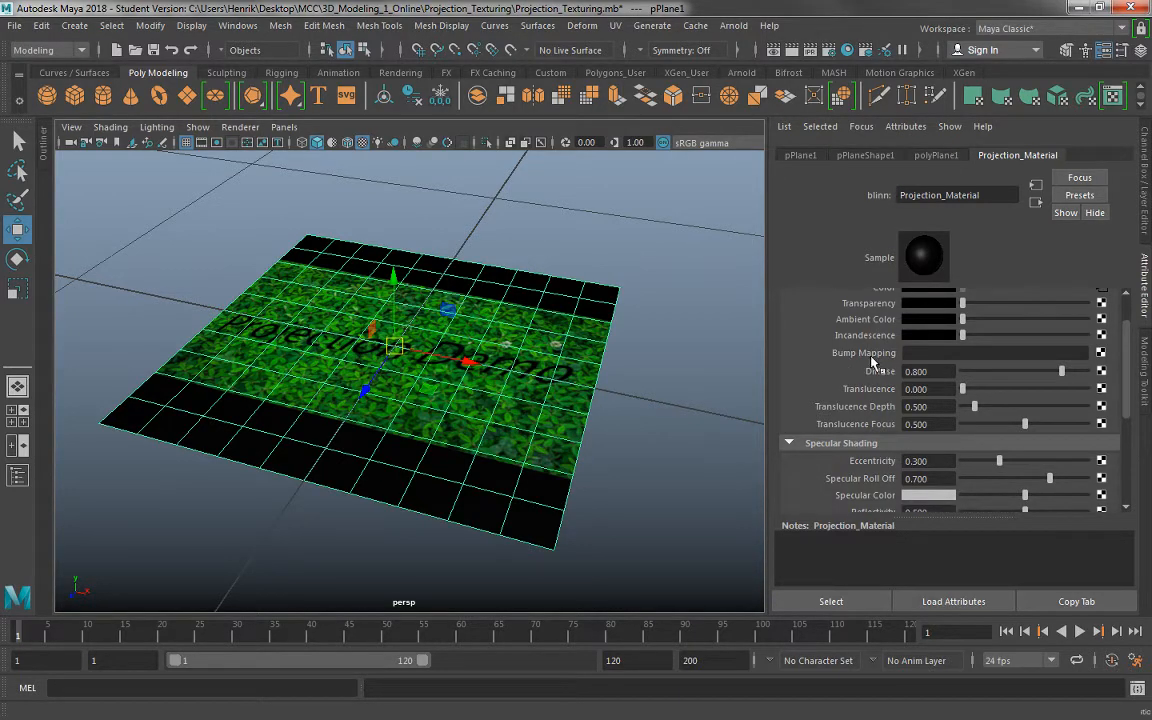
pyautogui.scroll(-1, 872, 365)
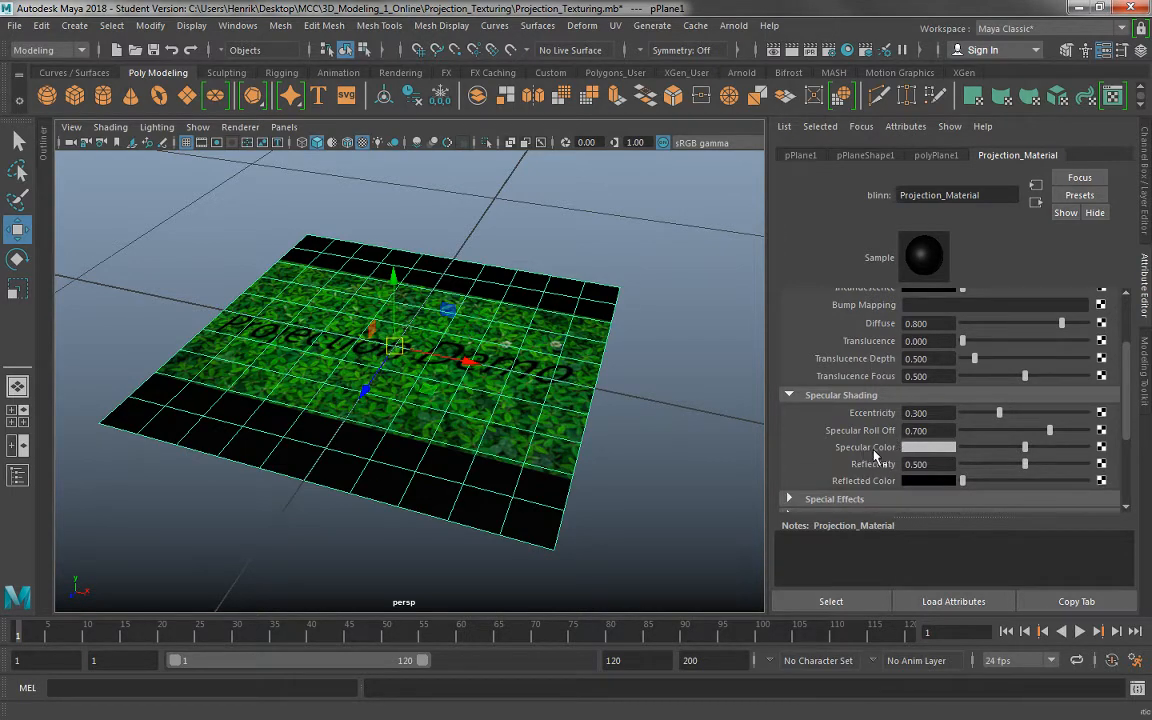
pyautogui.scroll(1, 806, 384)
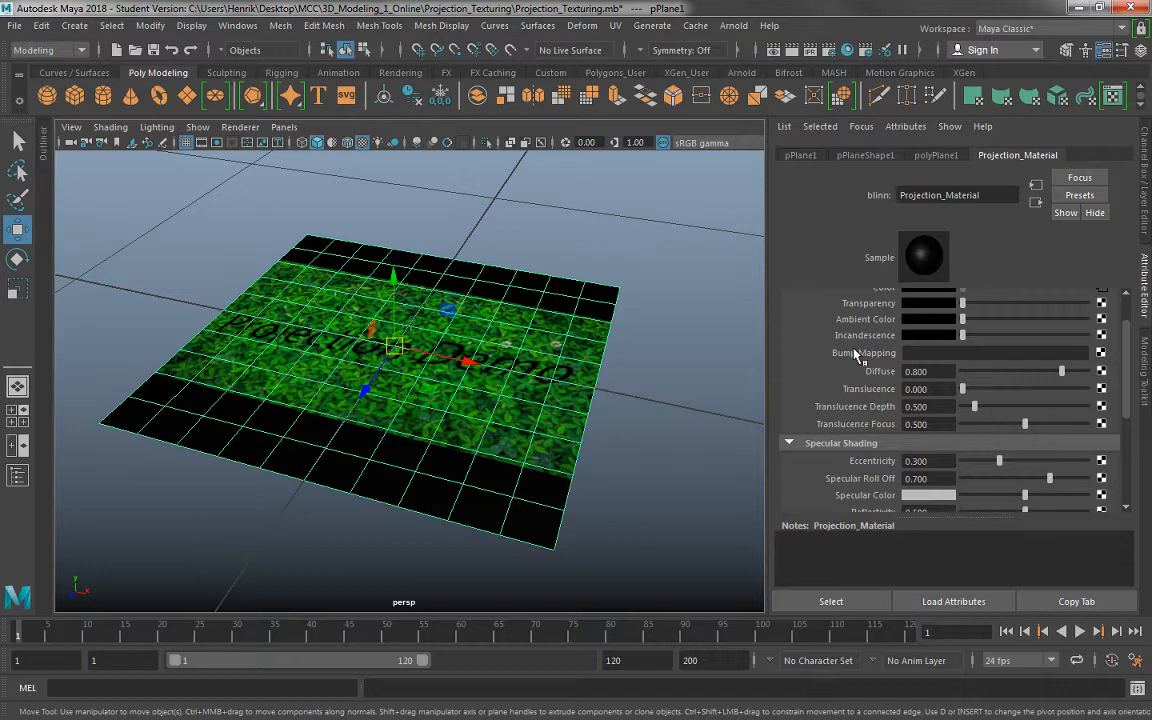
pyautogui.scroll(-2, 850, 400)
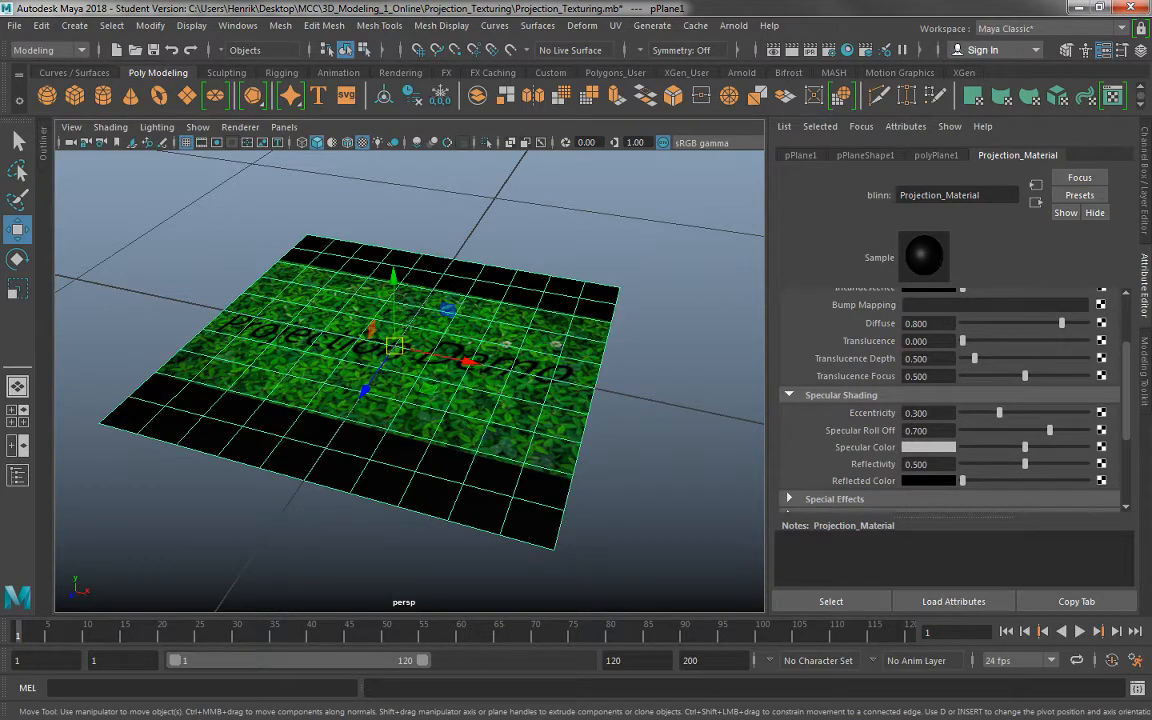
# Switch to Photoshop, duplicate the Background layer of Projection_Demo.tga and start the Generate Normal Map filter on the copy
pyautogui.hotkey('alt', 'Tab')
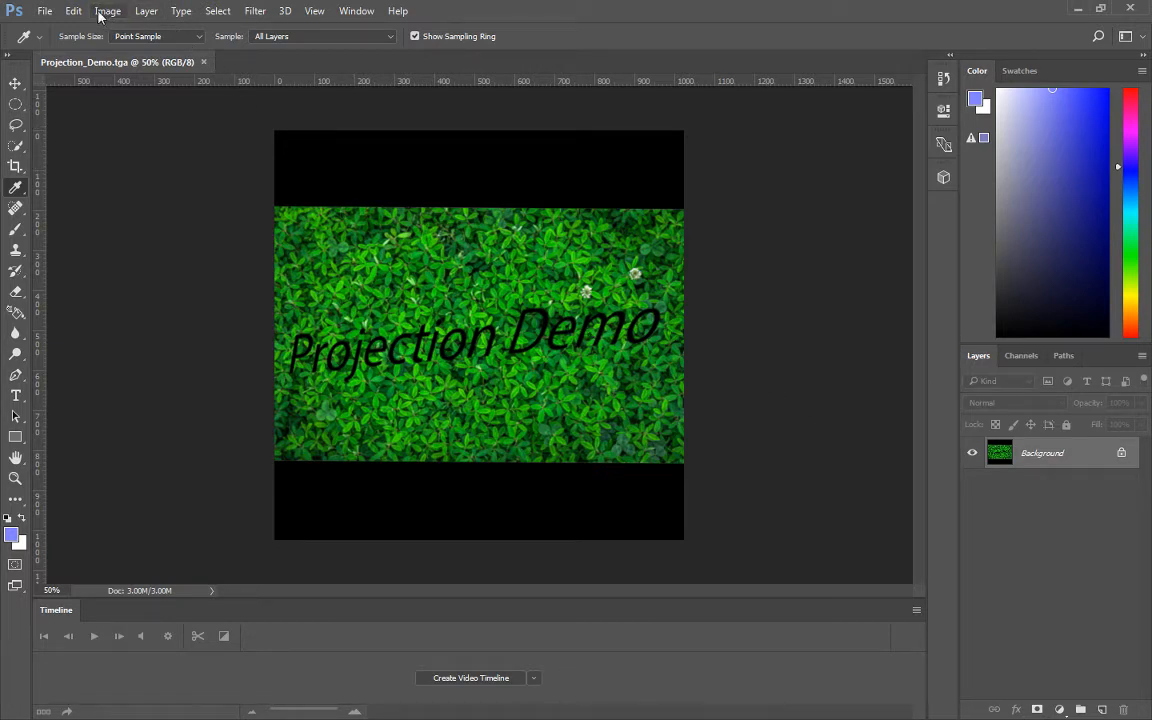
pyautogui.moveTo(1067, 459); pyautogui.dragTo(1101, 708)
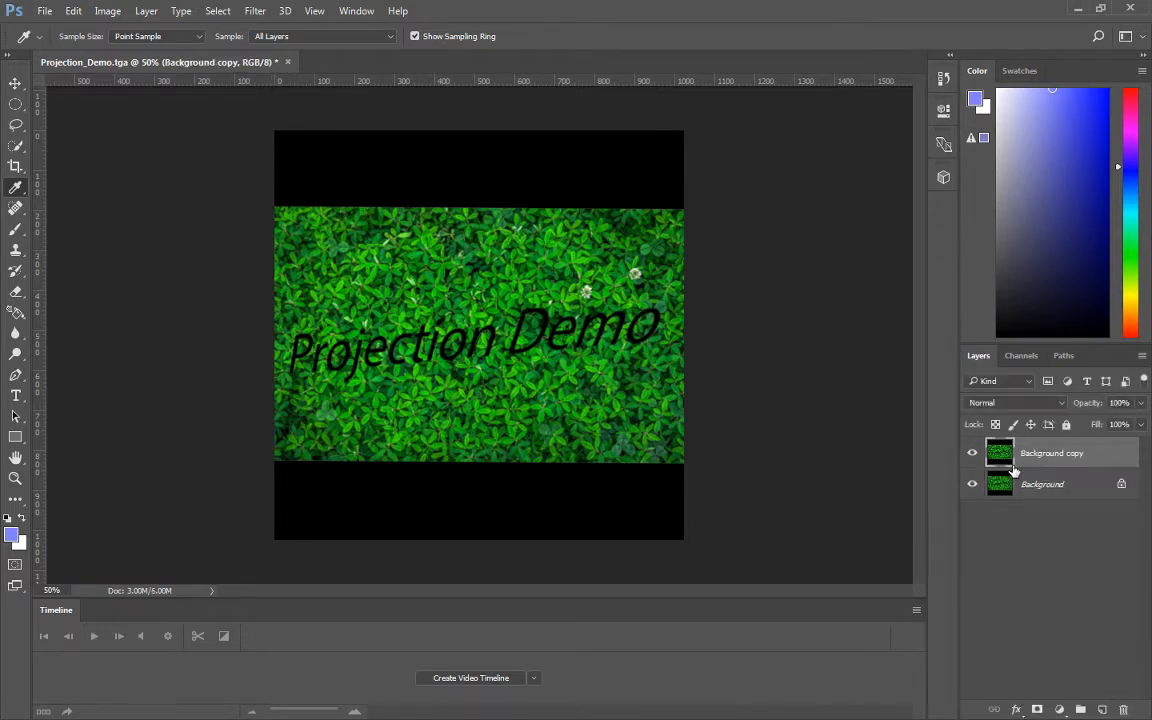
pyautogui.click(256, 10)
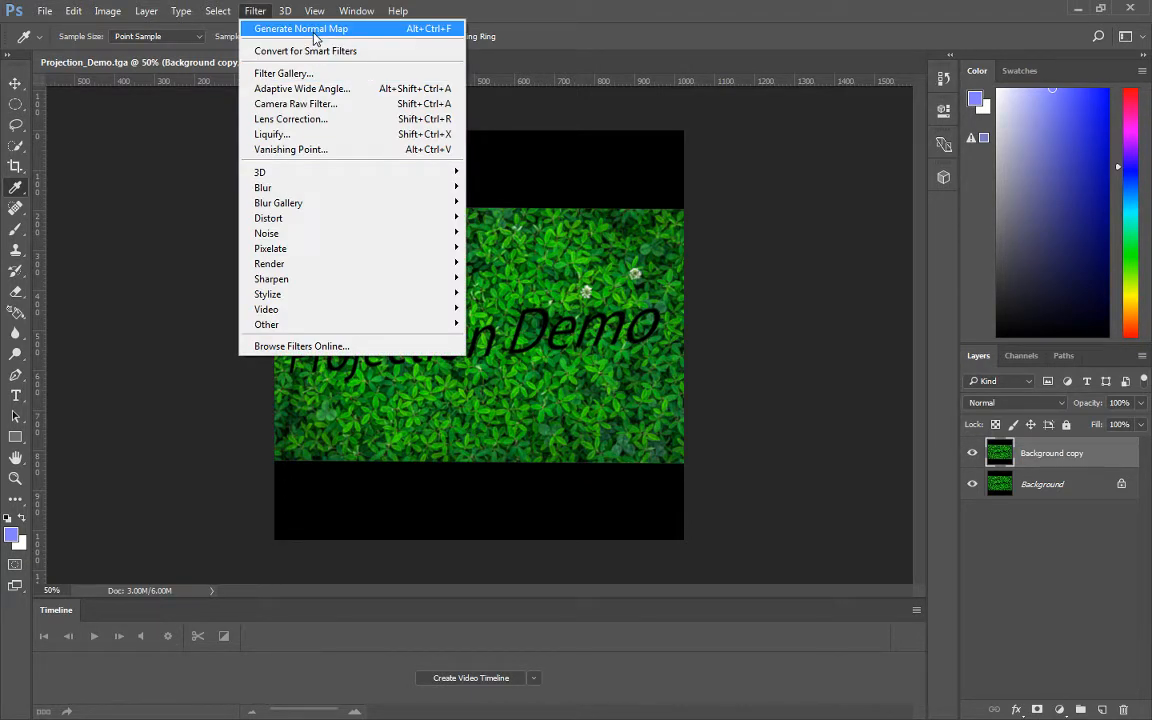
pyautogui.moveTo(305, 174)
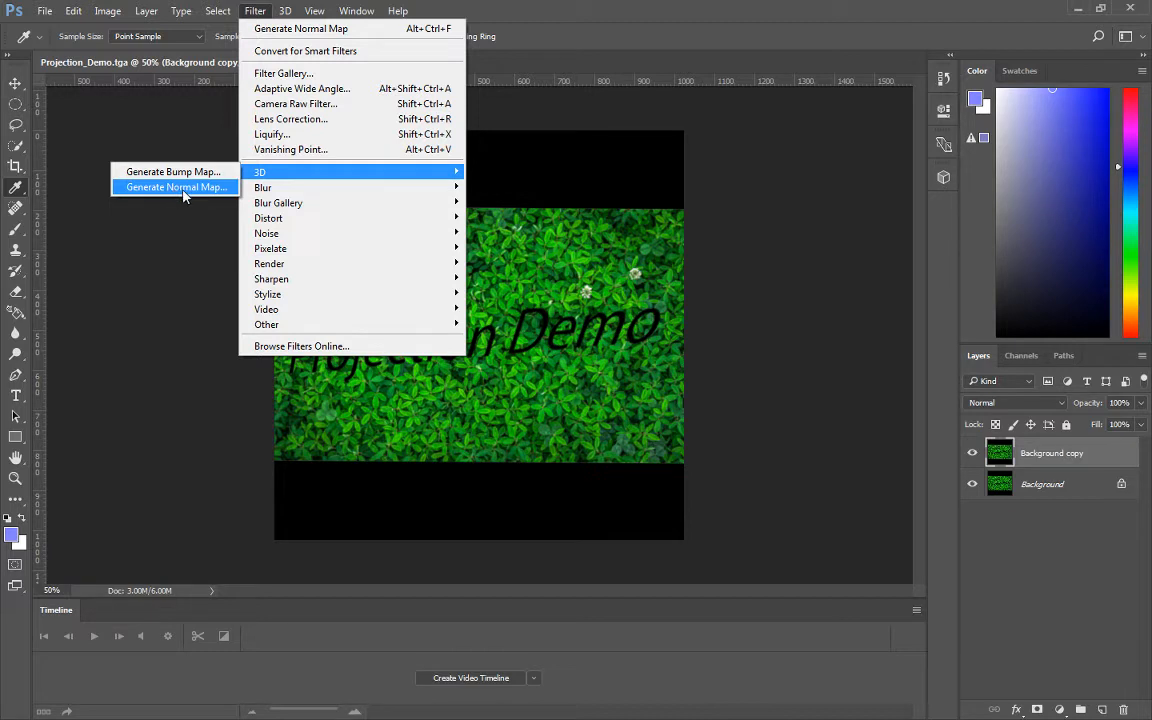
pyautogui.click(180, 187)
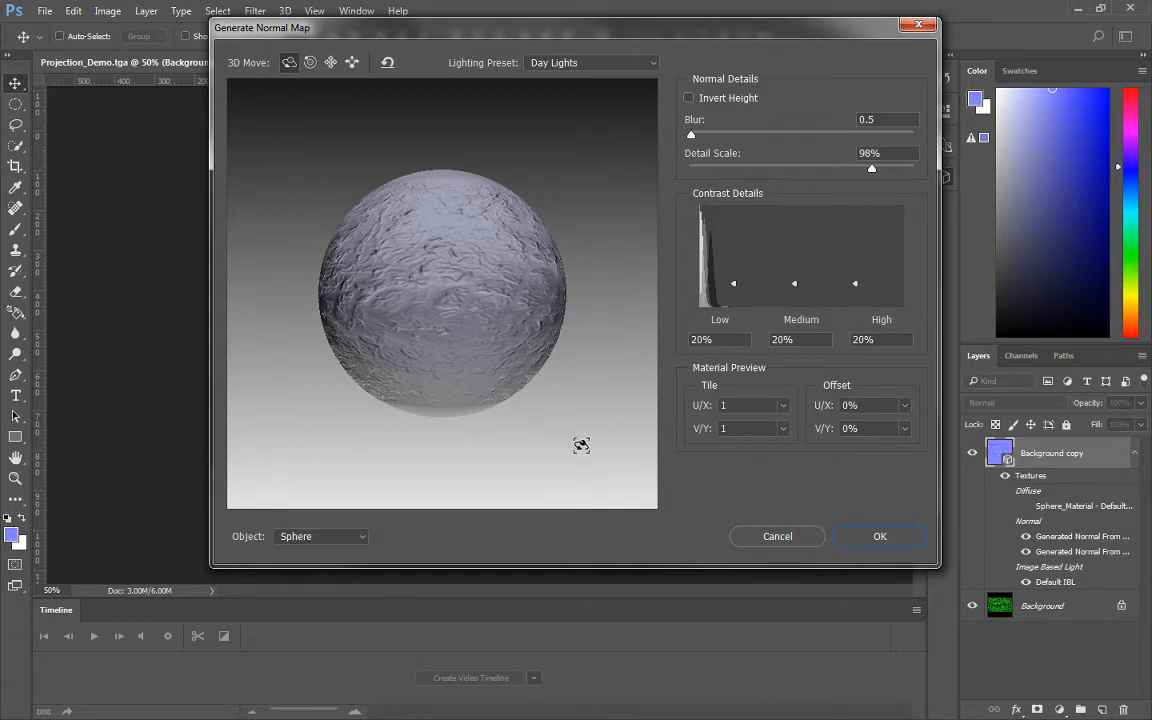
# Inspect the normal map preview by rotating the sphere and moving the dialog aside to examine the canvas
pyautogui.moveTo(581, 445); pyautogui.dragTo(268, 254)
pyautogui.moveTo(493, 375); pyautogui.dragTo(377, 262)
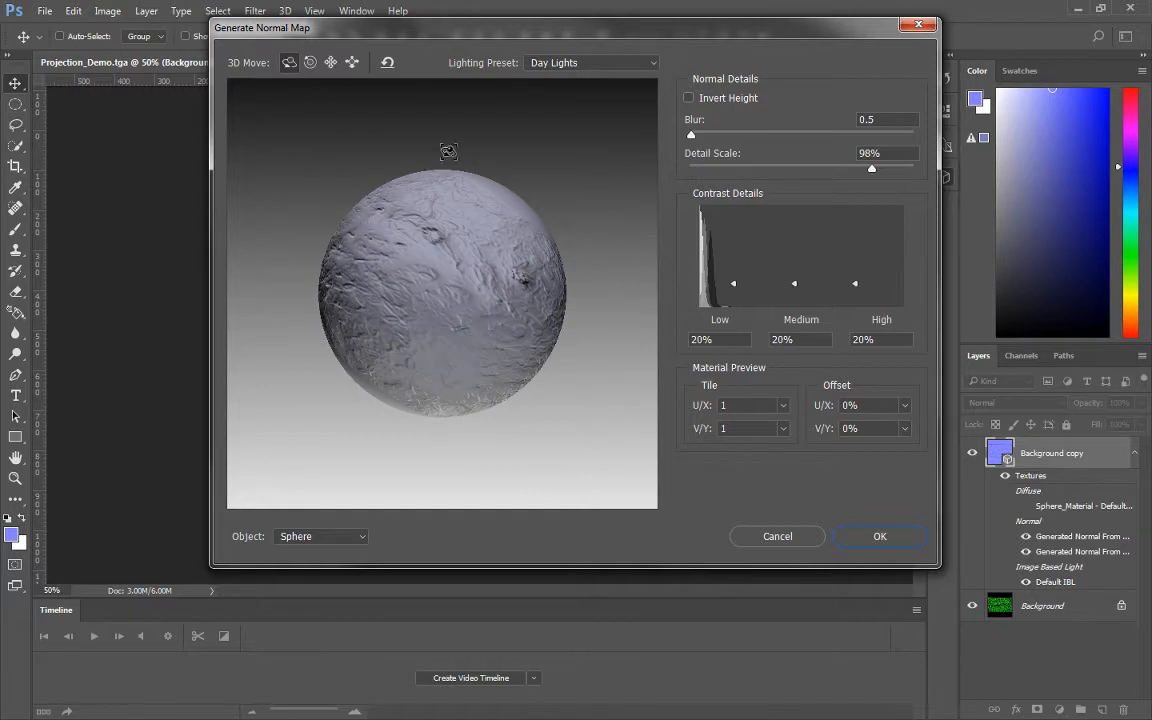
pyautogui.moveTo(424, 155); pyautogui.dragTo(433, 190)
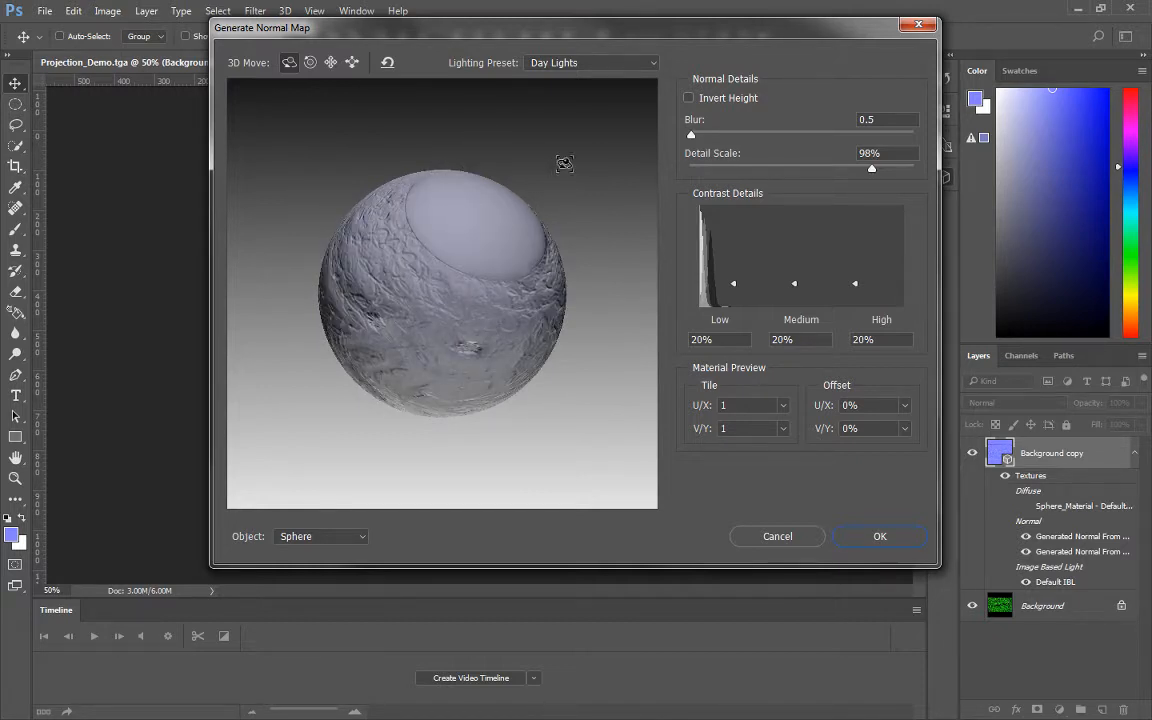
pyautogui.moveTo(566, 158); pyautogui.dragTo(437, 365)
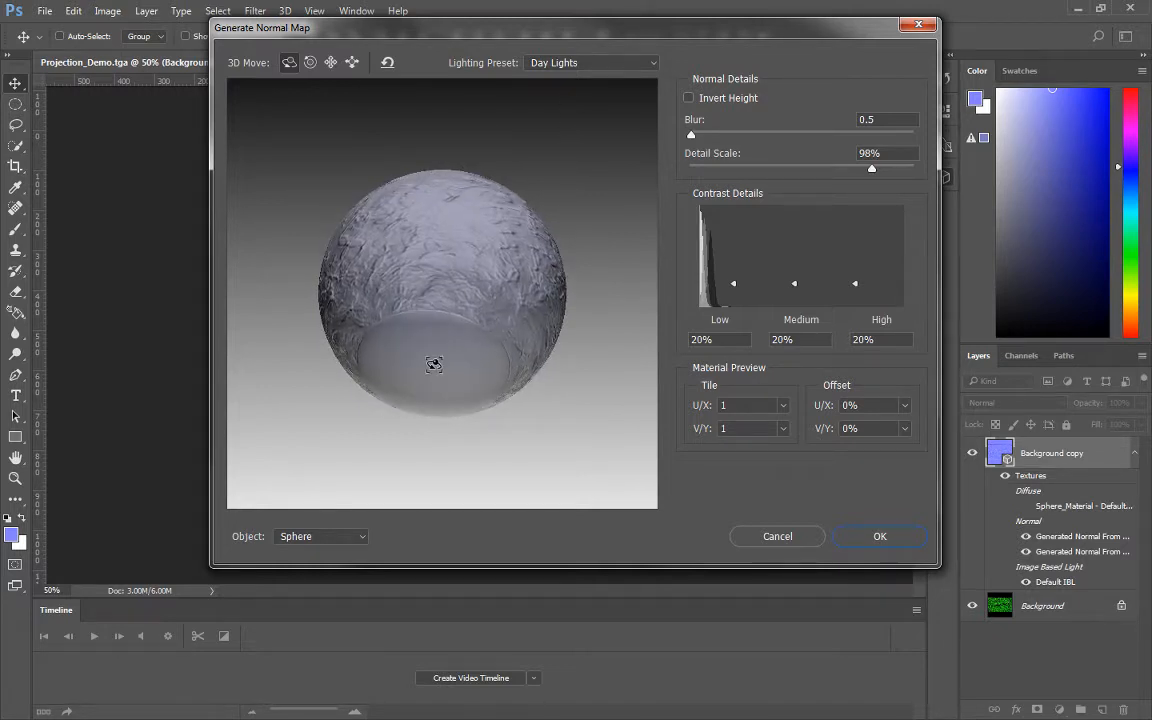
pyautogui.press('Return')
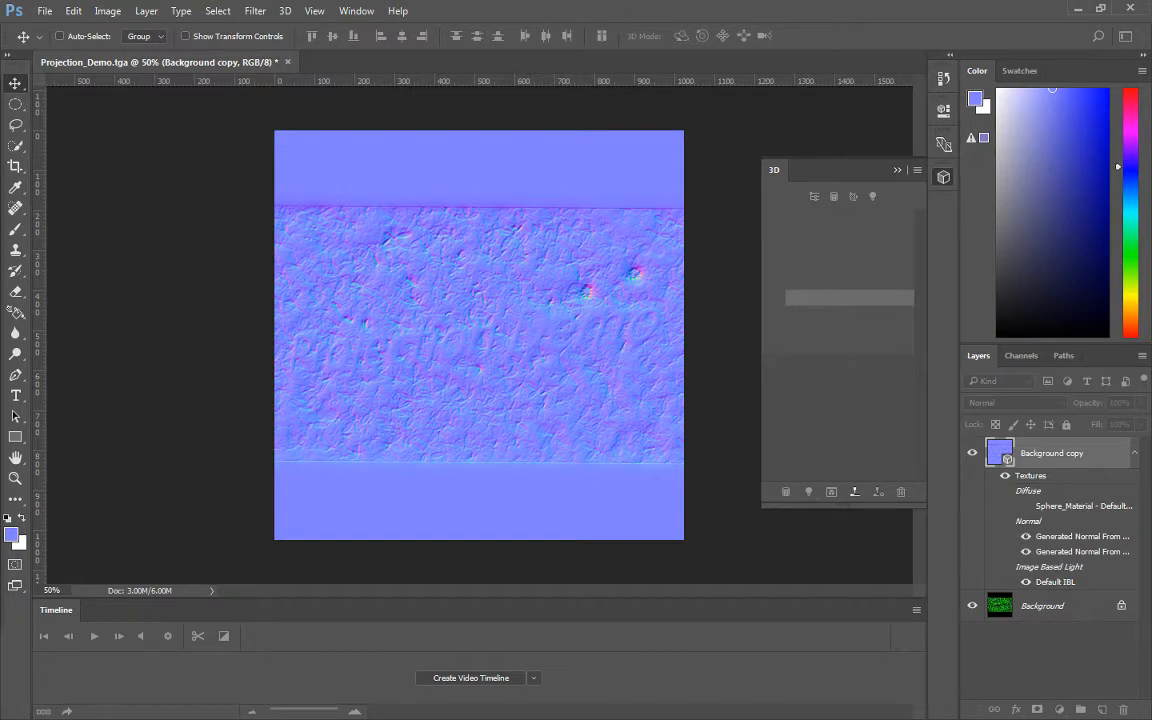
pyautogui.moveTo(0, 122); pyautogui.dragTo(428, 465)
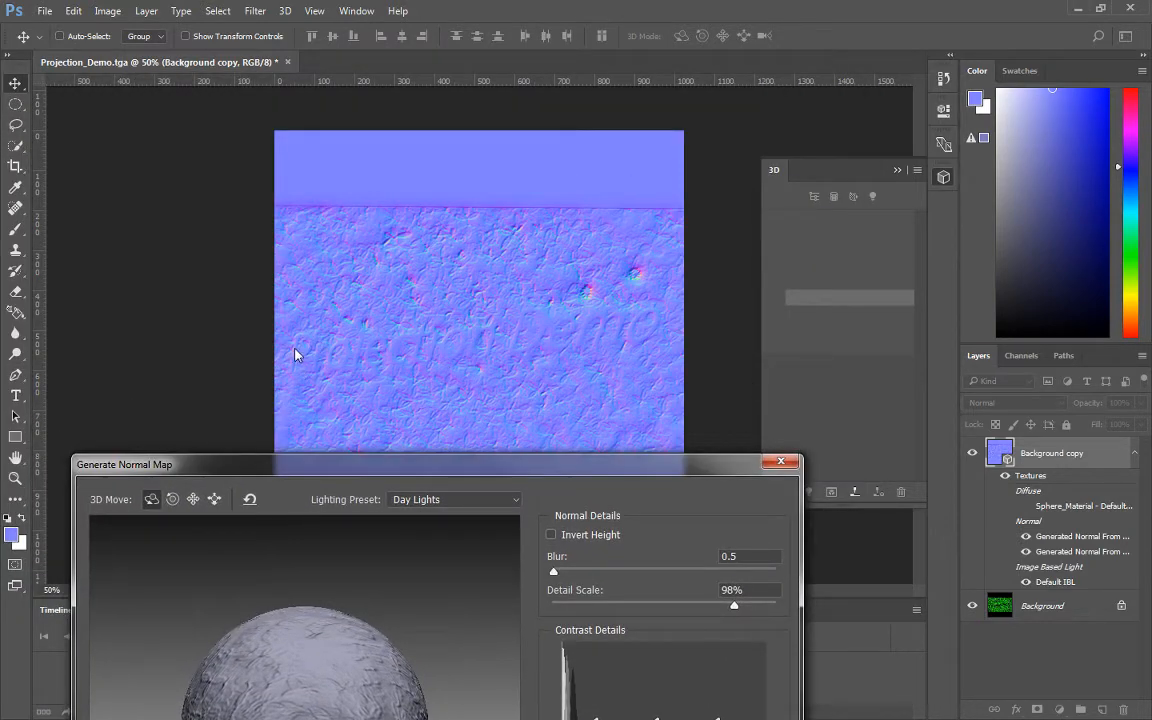
pyautogui.moveTo(557, 471); pyautogui.dragTo(616, 59)
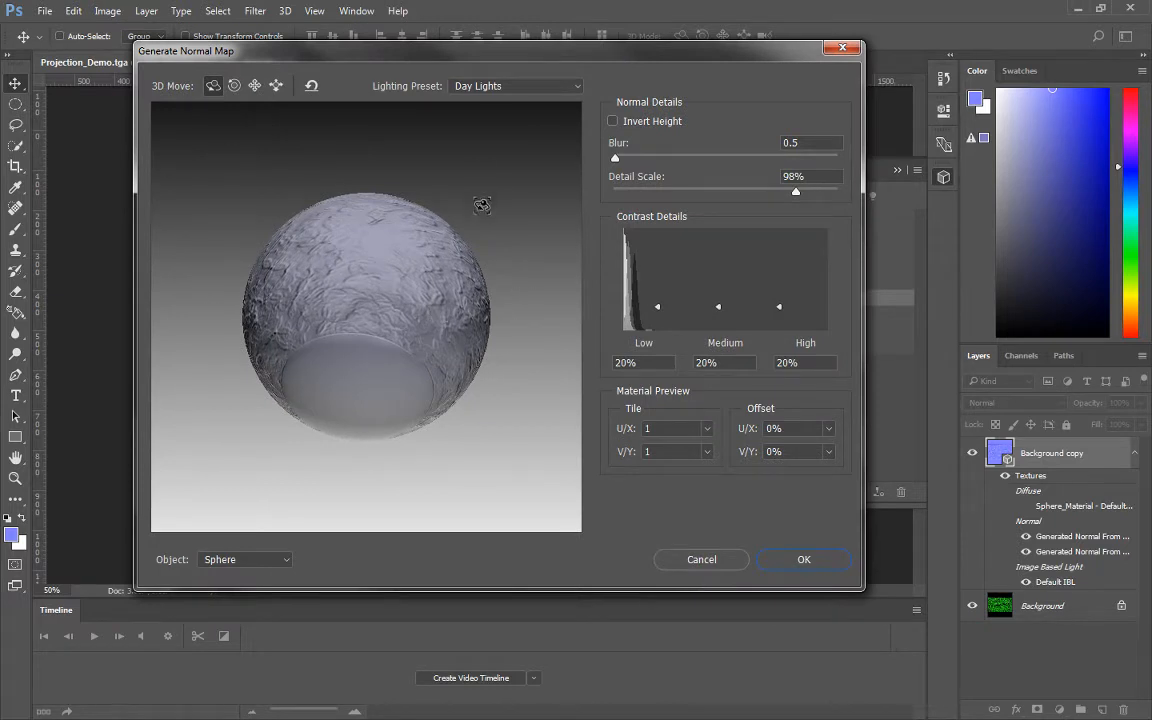
# Rotate the sphere preview, move the Generate Normal Map dialog for room, and preview the normal map on the Wine Bottle object
pyautogui.moveTo(481, 200); pyautogui.dragTo(435, 200)
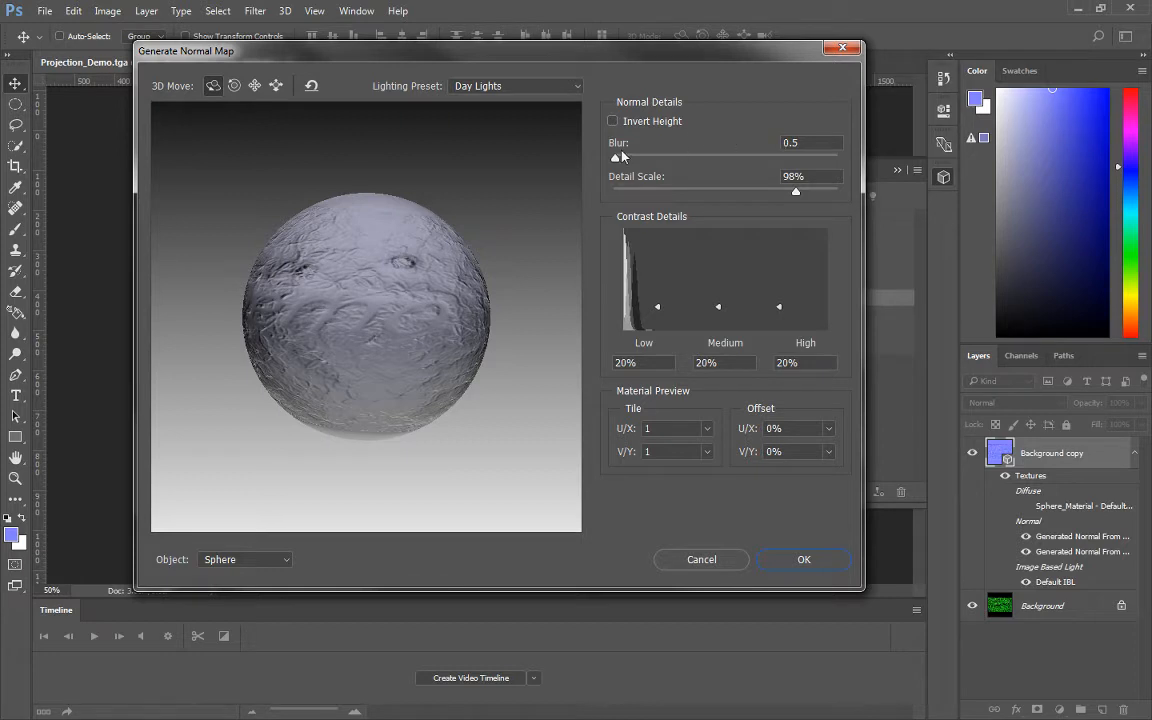
pyautogui.click(285, 560)
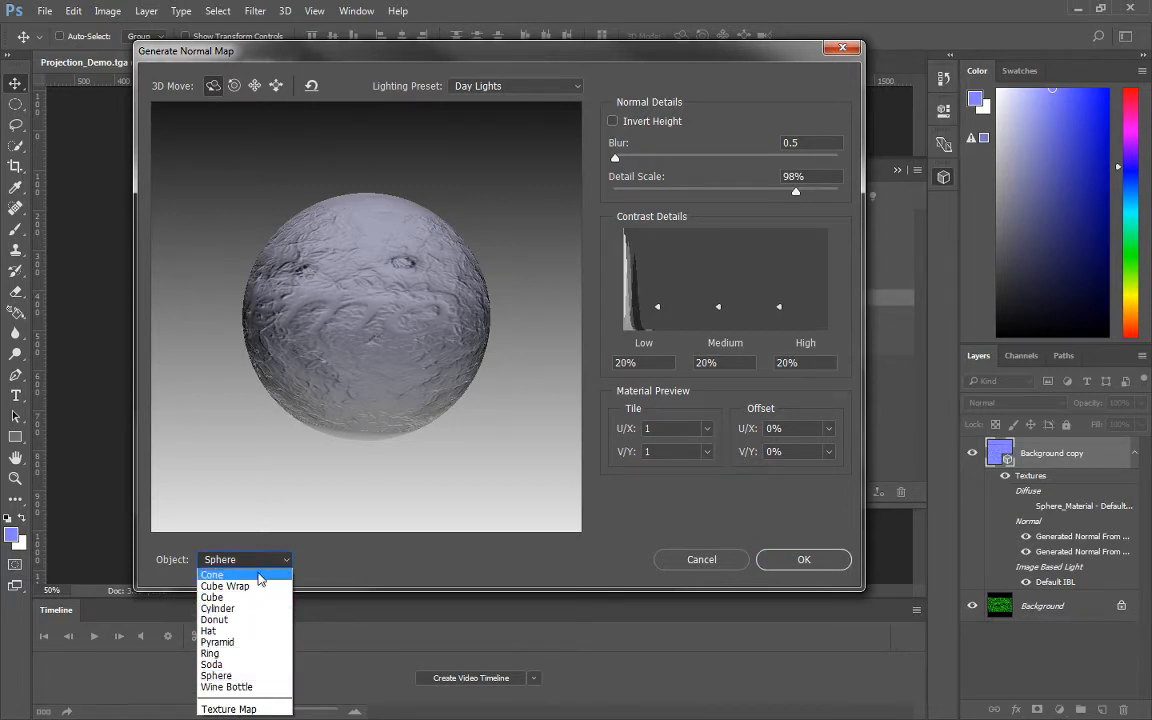
pyautogui.click(298, 42)
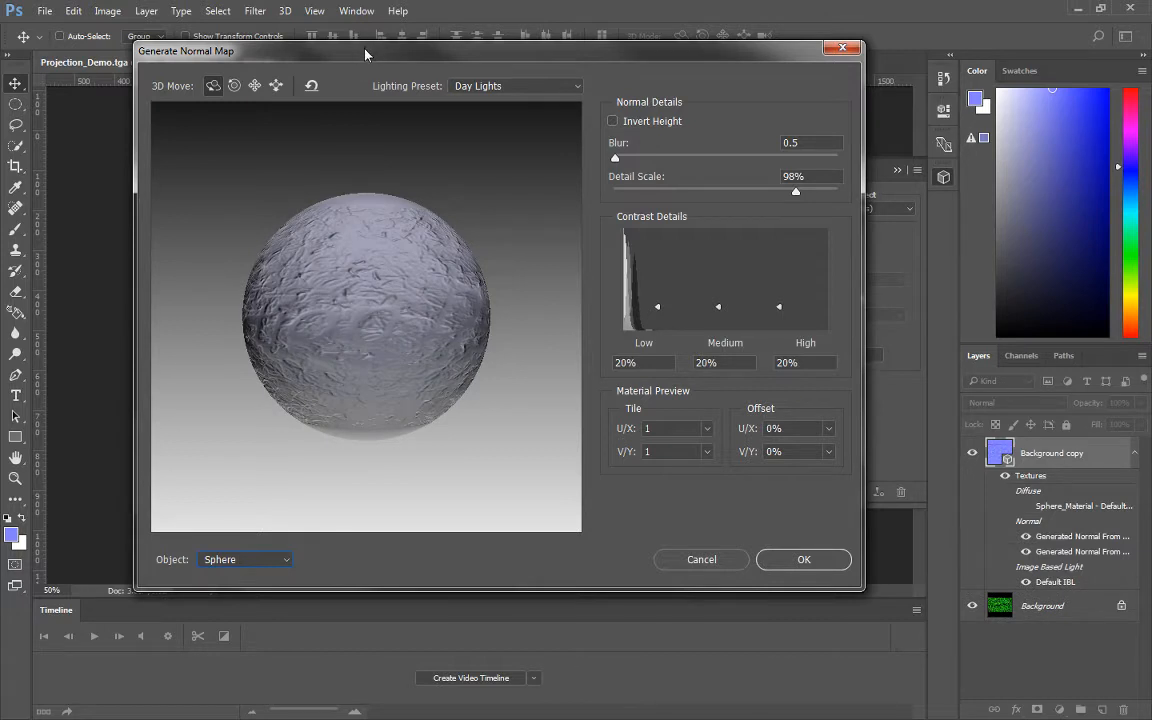
pyautogui.moveTo(365, 55); pyautogui.dragTo(363, 27)
pyautogui.click(230, 531)
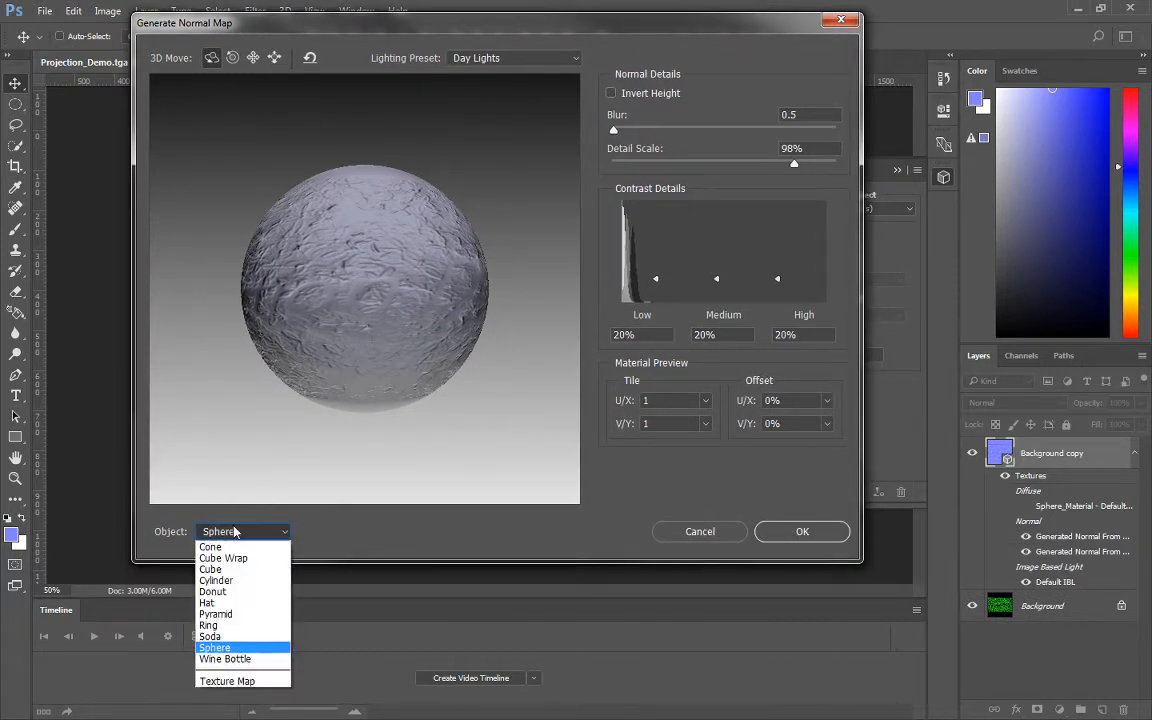
pyautogui.click(243, 659)
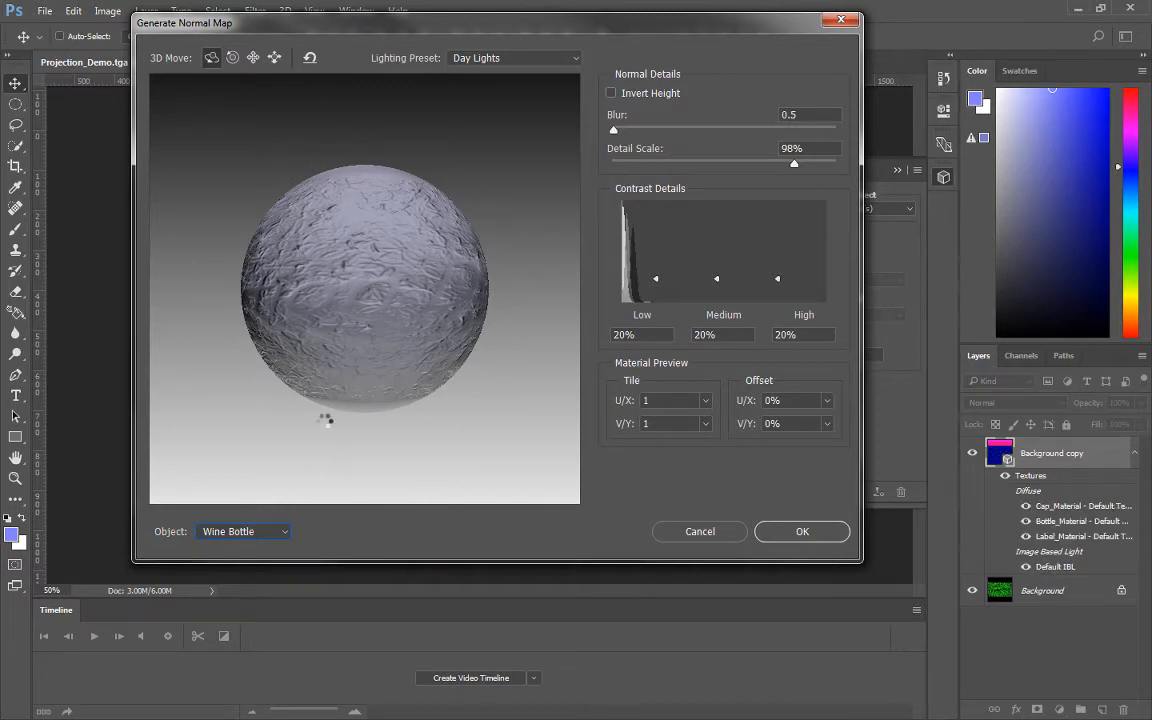
# Switch the normal map preview object to Soda and rotate the can to inspect its surface
pyautogui.click(262, 531)
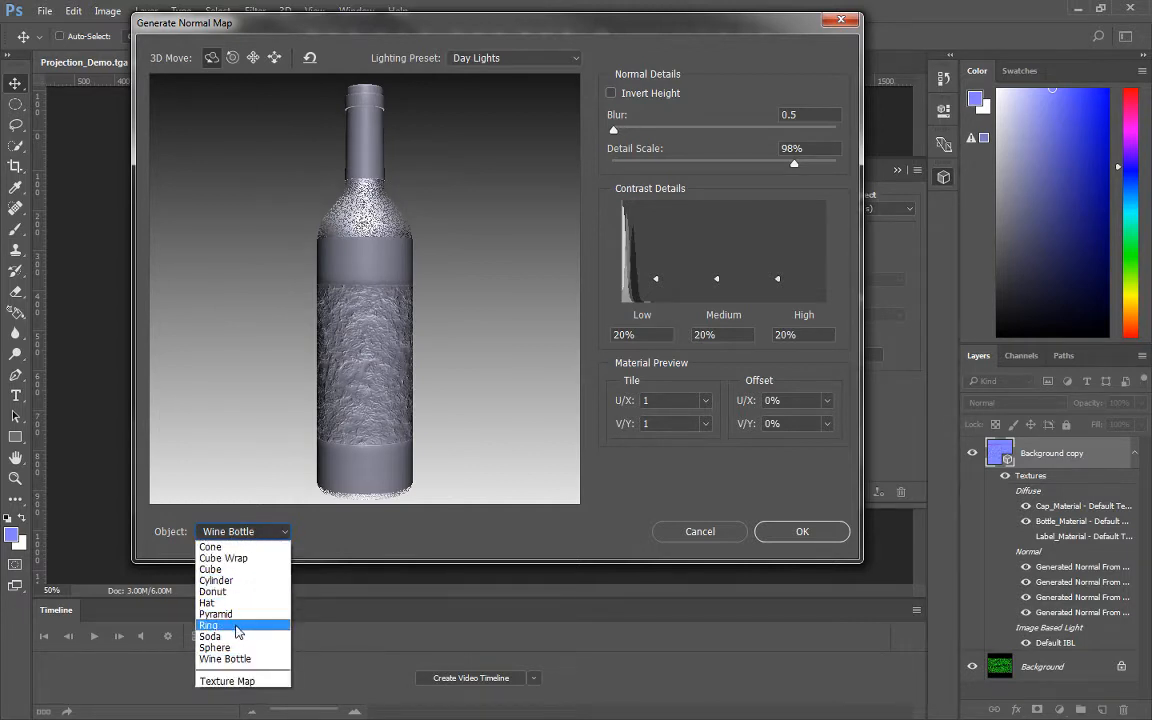
pyautogui.click(236, 636)
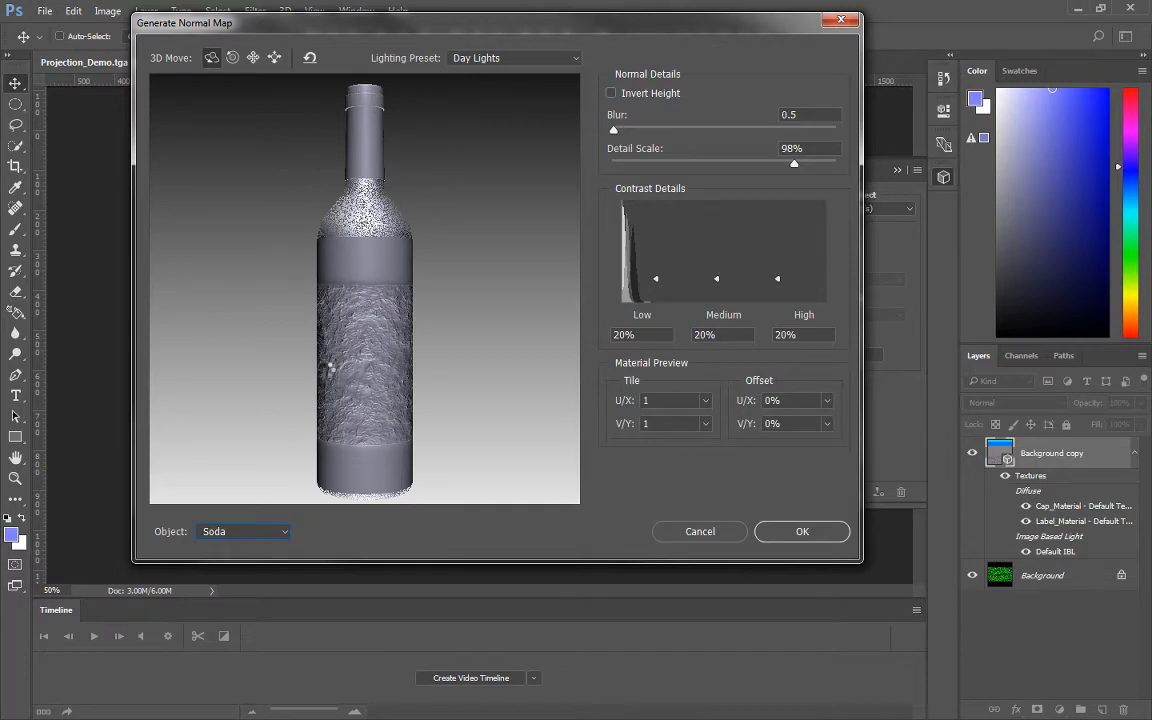
pyautogui.moveTo(200, 260); pyautogui.dragTo(450, 258)
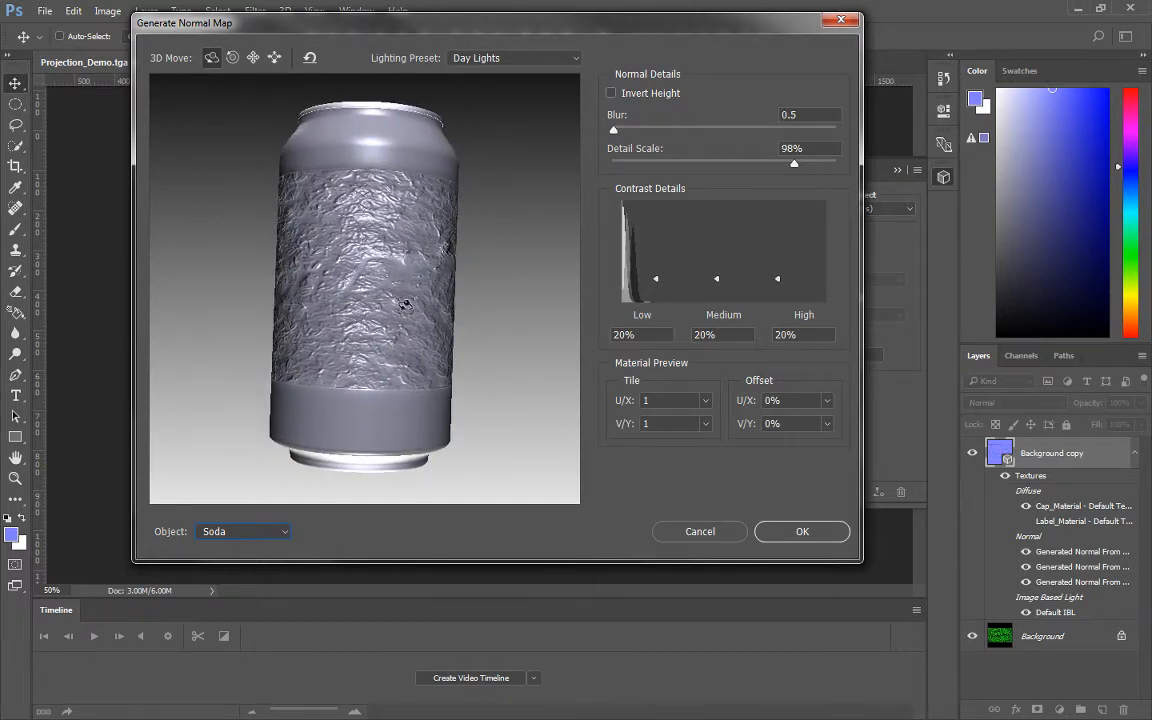
pyautogui.click(220, 541)
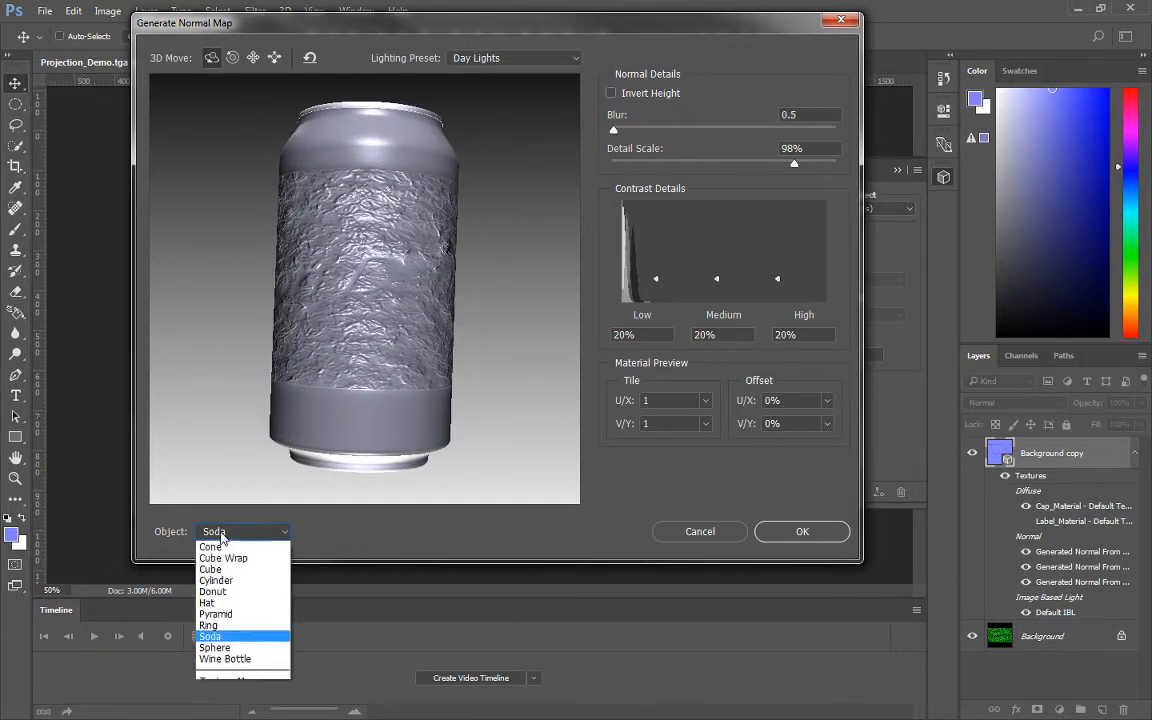
pyautogui.click(228, 533)
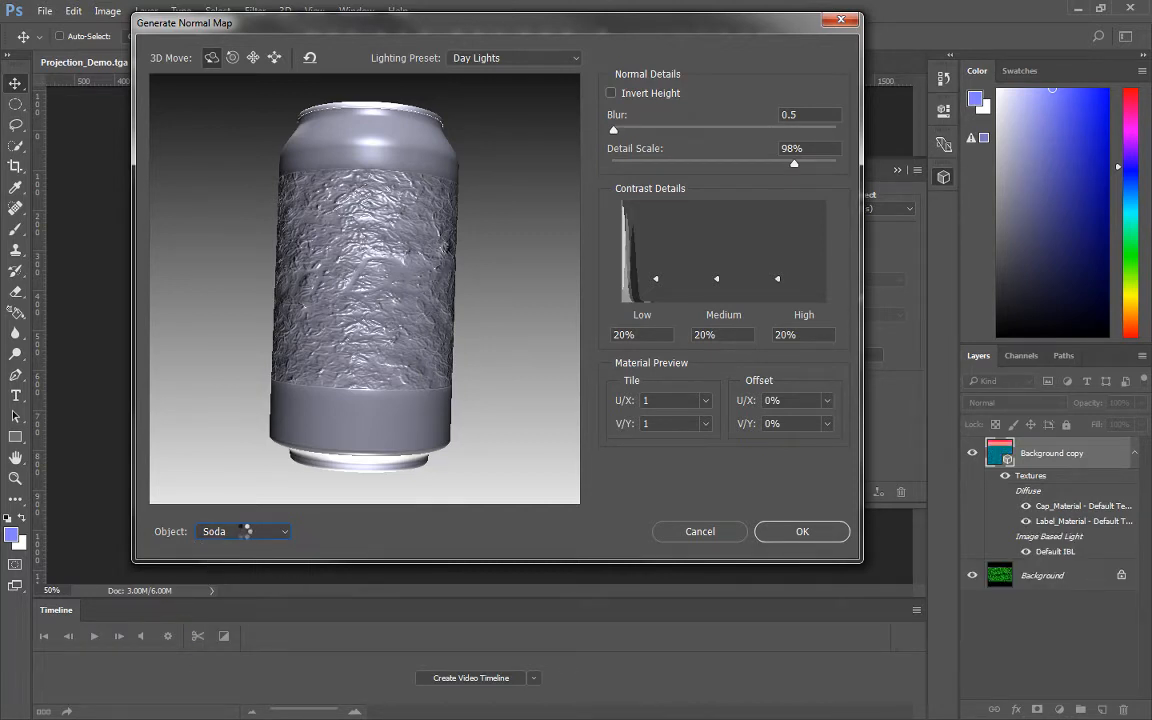
pyautogui.click(244, 533)
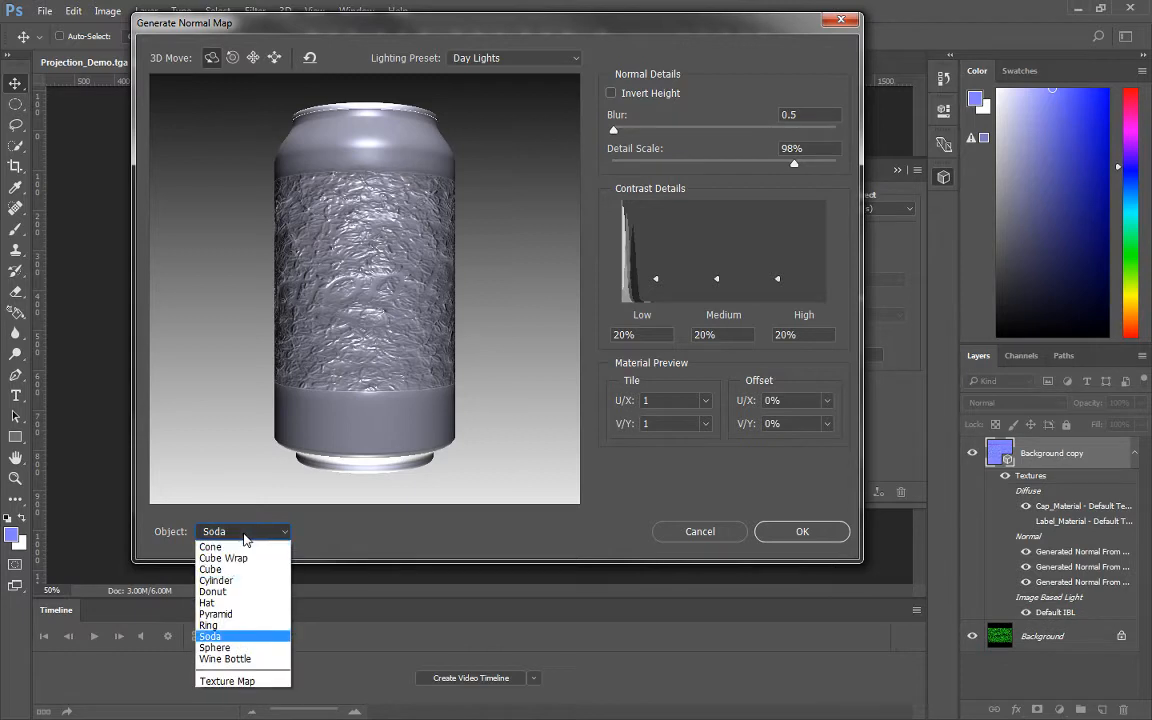
pyautogui.click(244, 533)
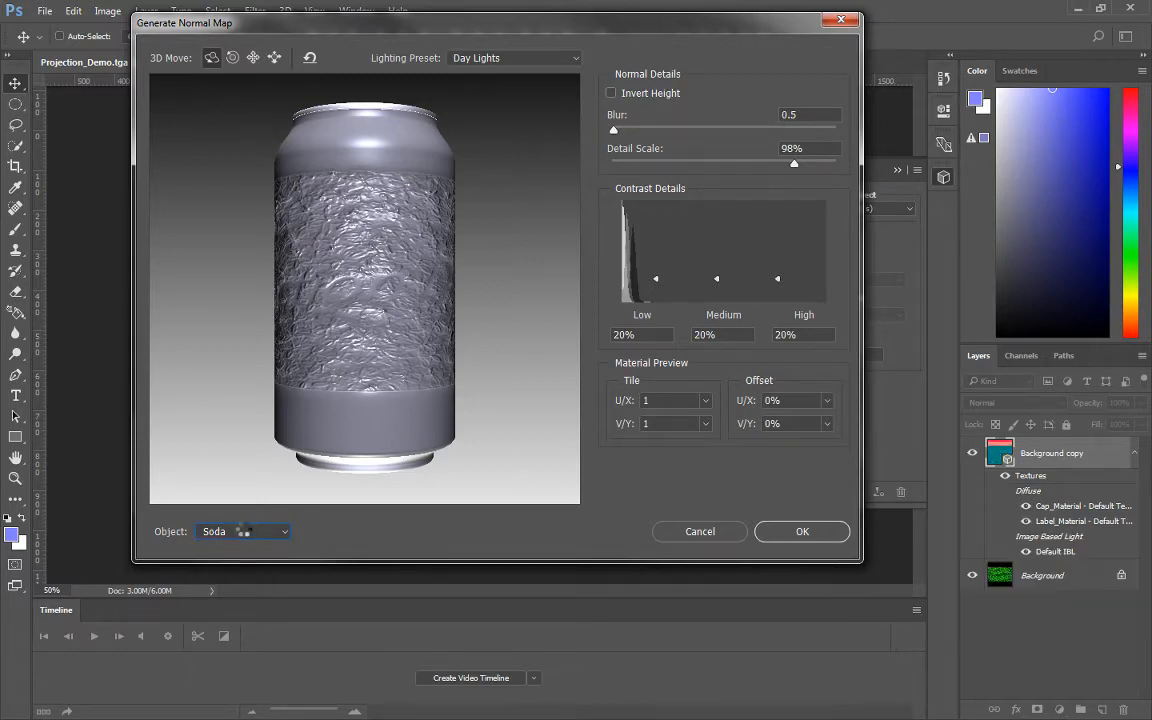
pyautogui.click(242, 531)
pyautogui.click(262, 531)
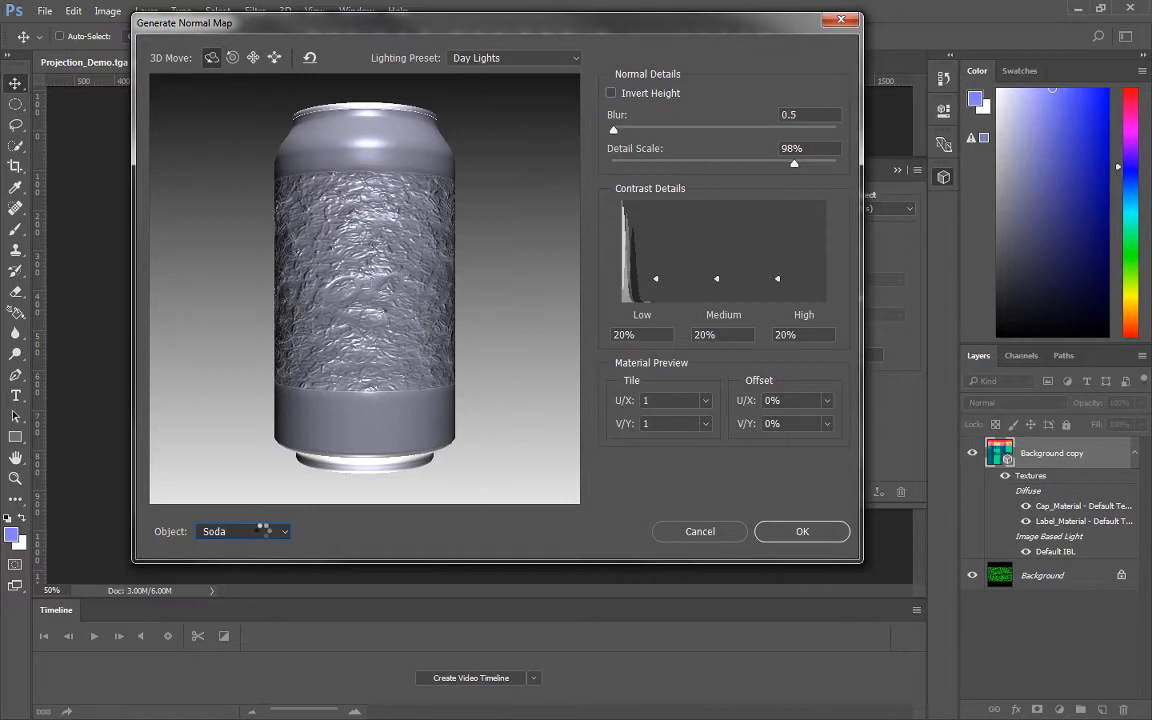
# Return the preview object to Sphere, inspect it from another angle, and apply the normal map to the Background copy layer
pyautogui.click(260, 531)
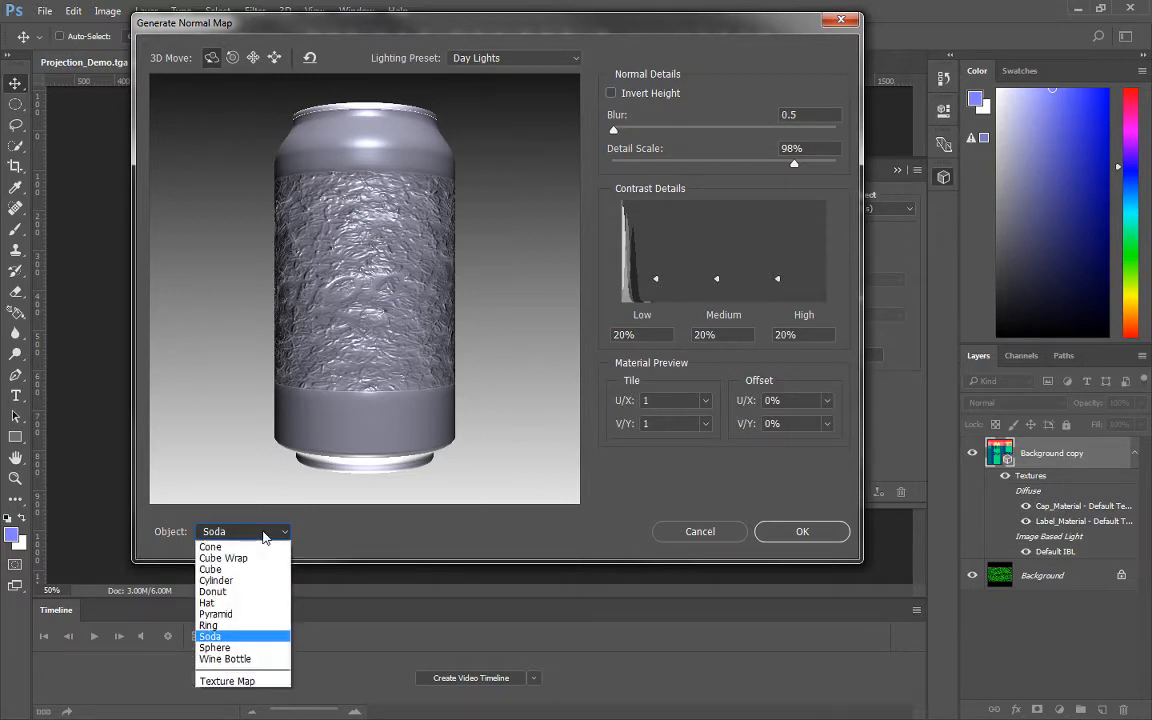
pyautogui.click(230, 647)
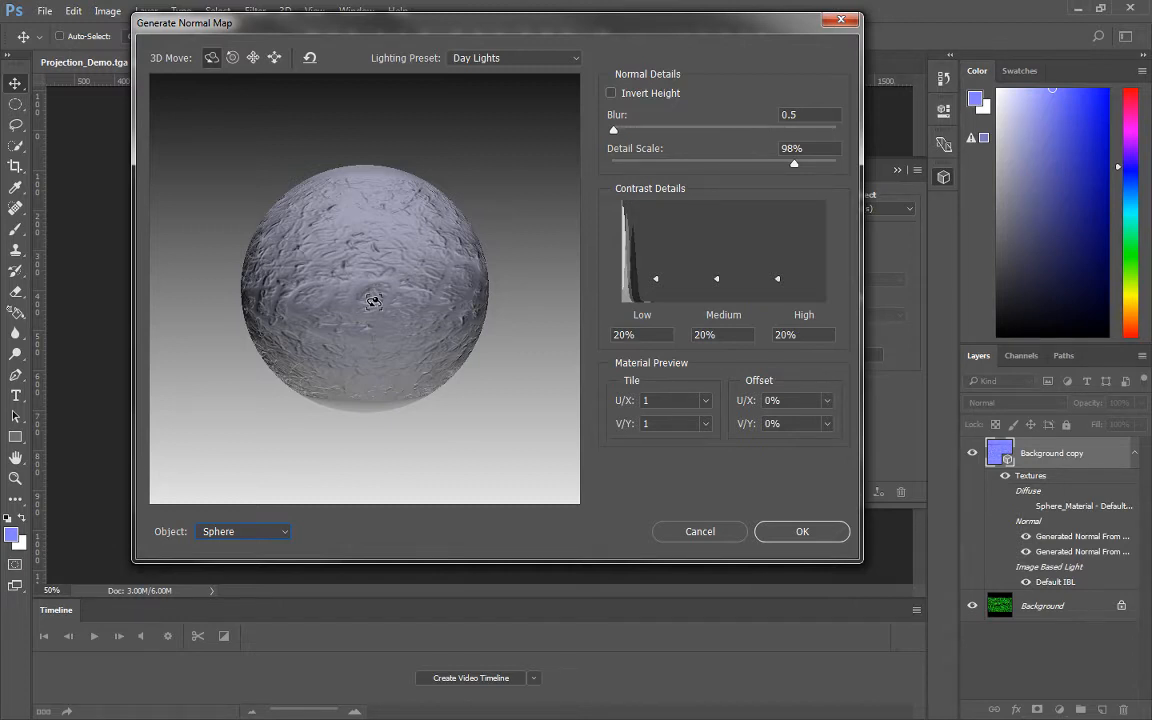
pyautogui.moveTo(374, 302); pyautogui.dragTo(473, 160)
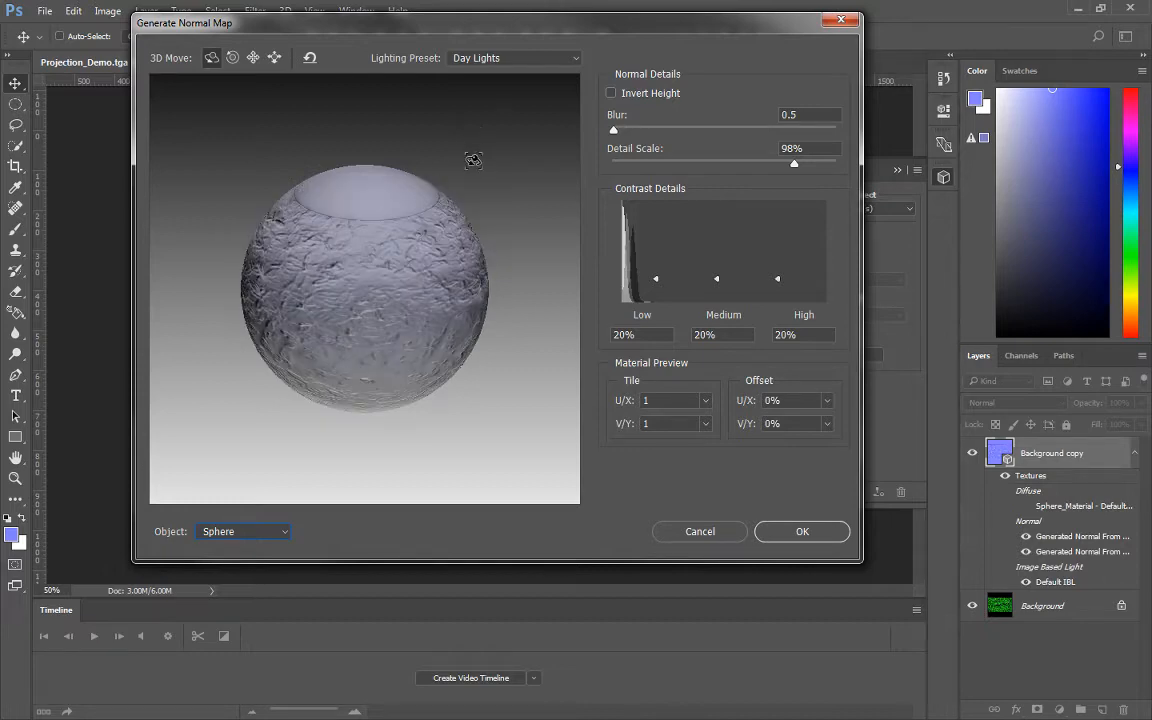
pyautogui.click(808, 537)
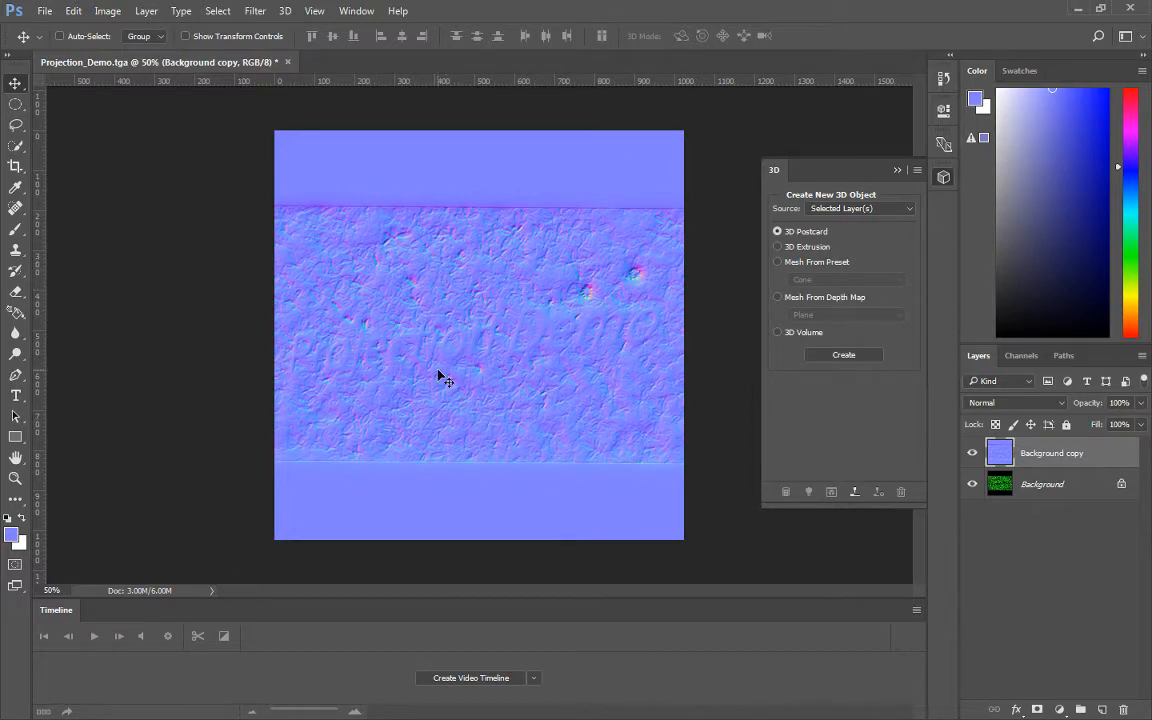
# Save the normal map as a Targa file named Projection_Demo_Normal in the Projection_Texturing folder, at 32 bits/pixel
pyautogui.hotkey('ctrl', 'a')
pyautogui.hotkey('ctrl', 'c')
pyautogui.hotkey('ctrl', 'shift', 's')
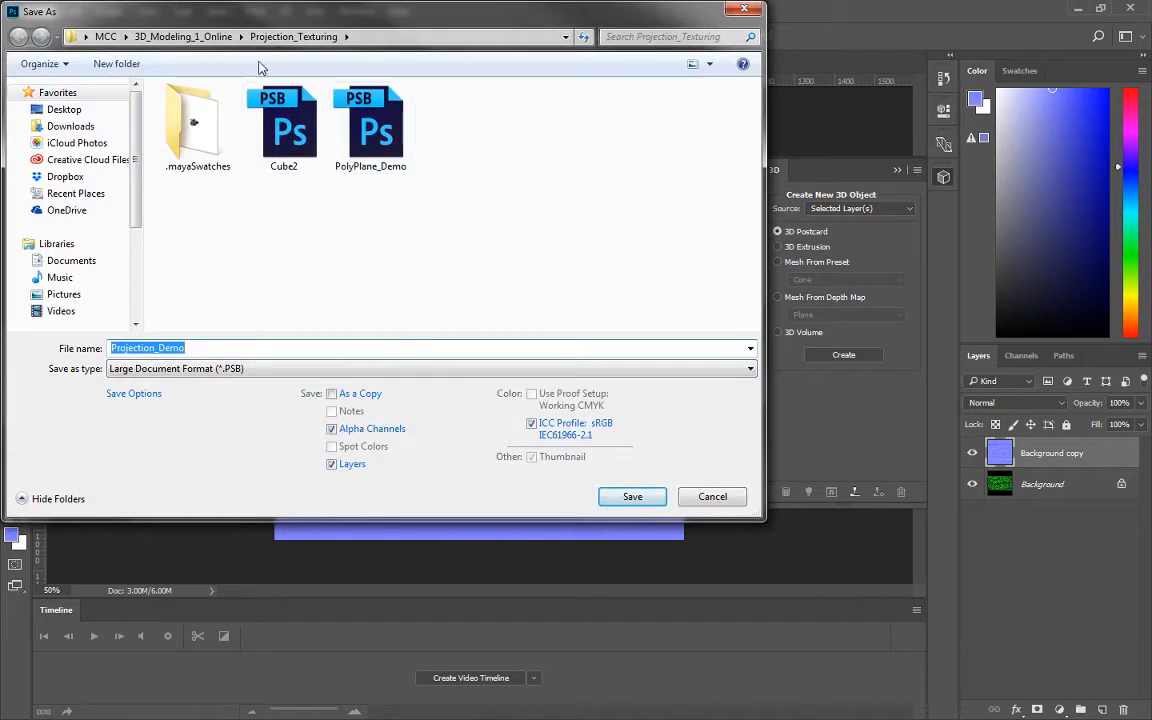
pyautogui.click(215, 369)
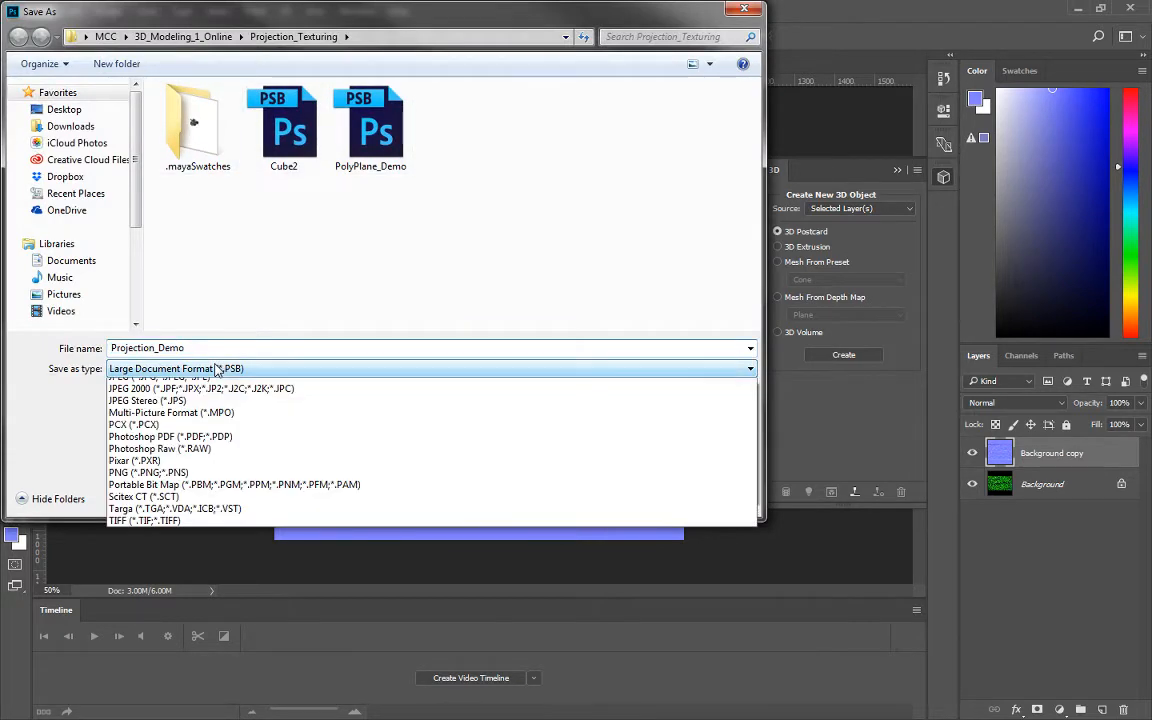
pyautogui.click(190, 624)
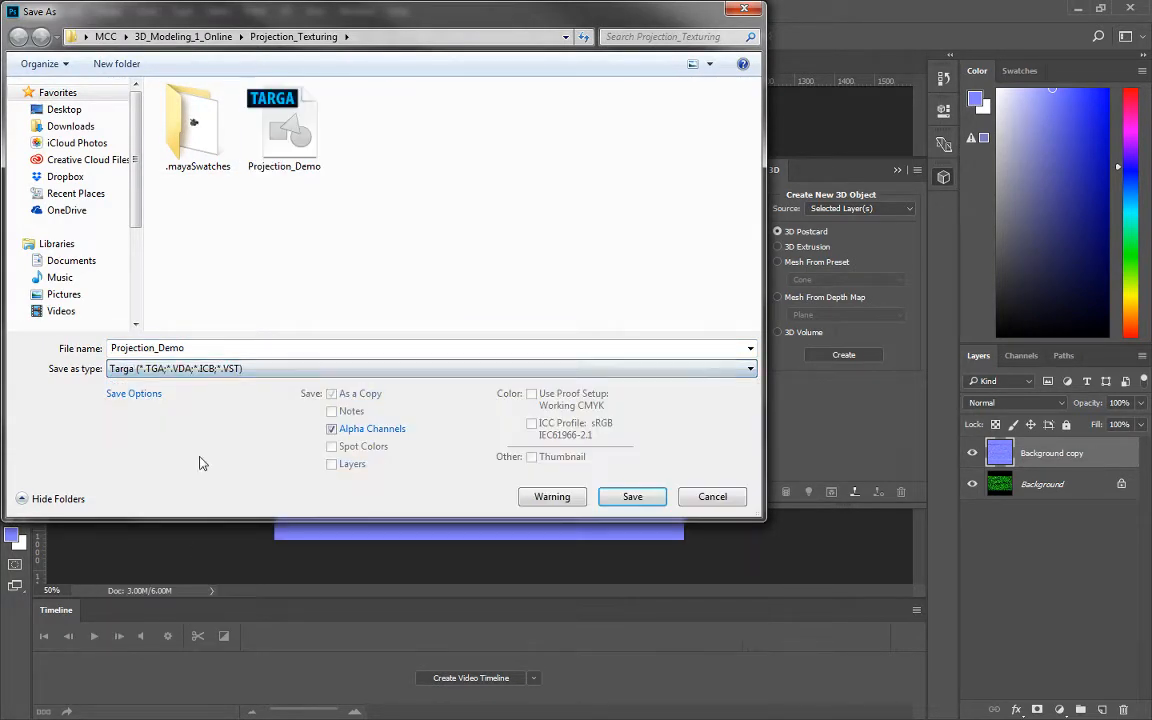
pyautogui.click(199, 348)
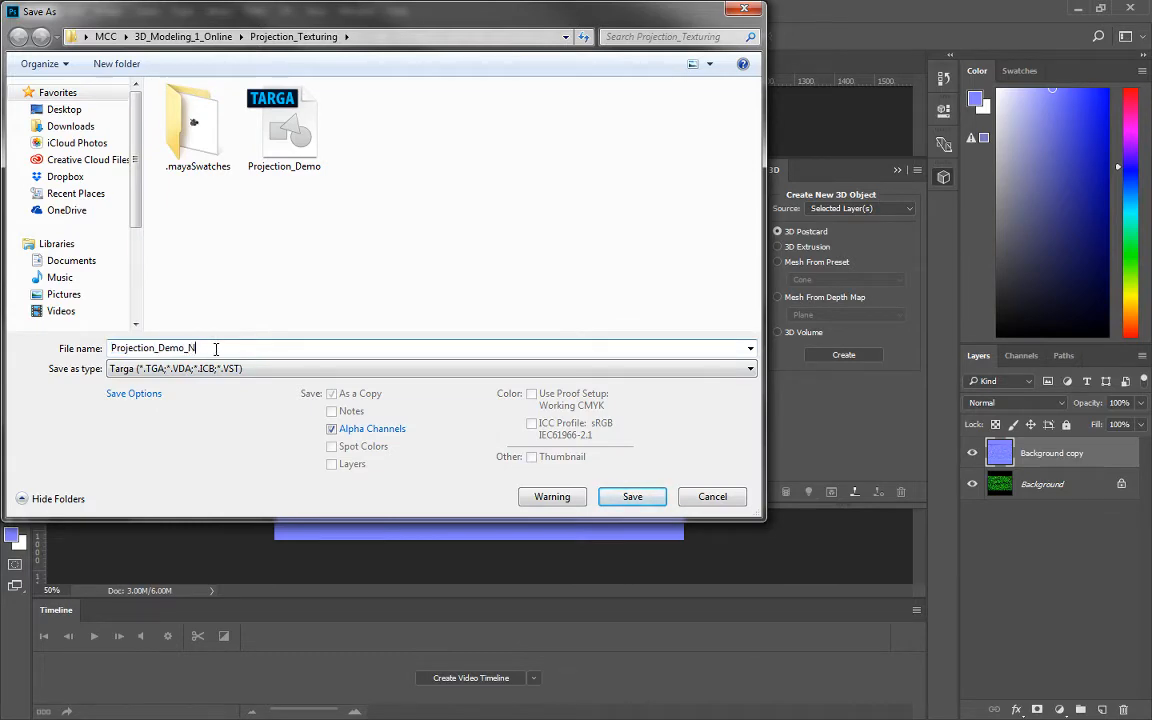
pyautogui.press('Return')
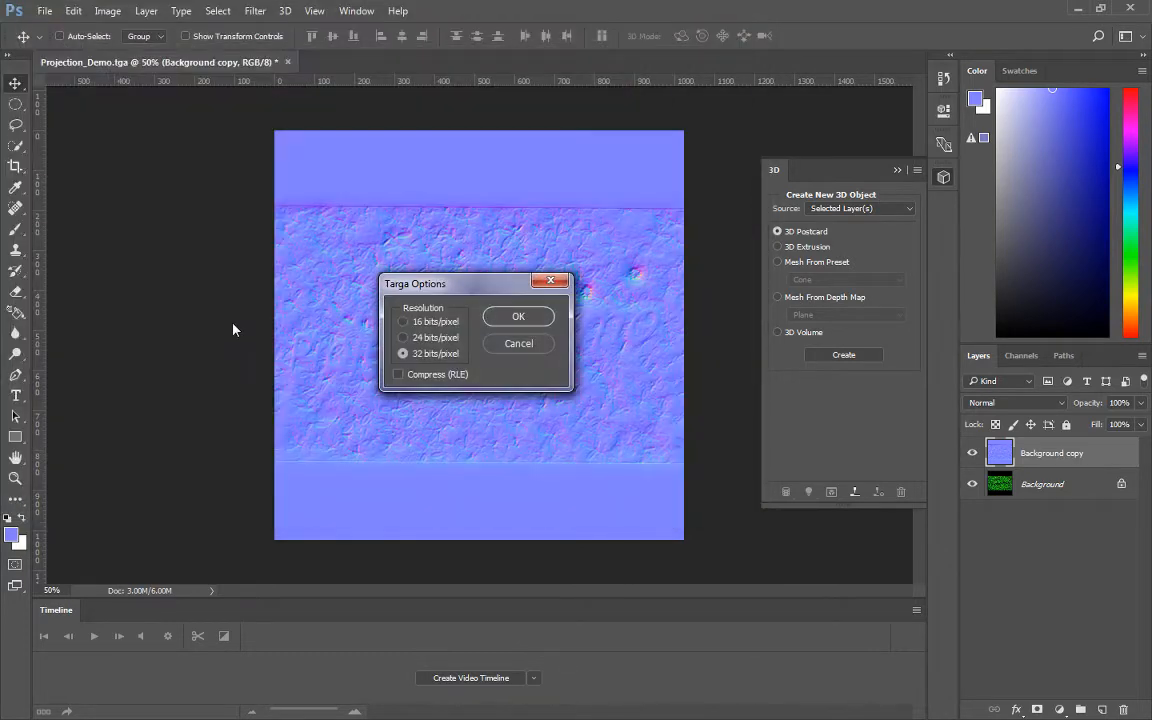
pyautogui.click(543, 317)
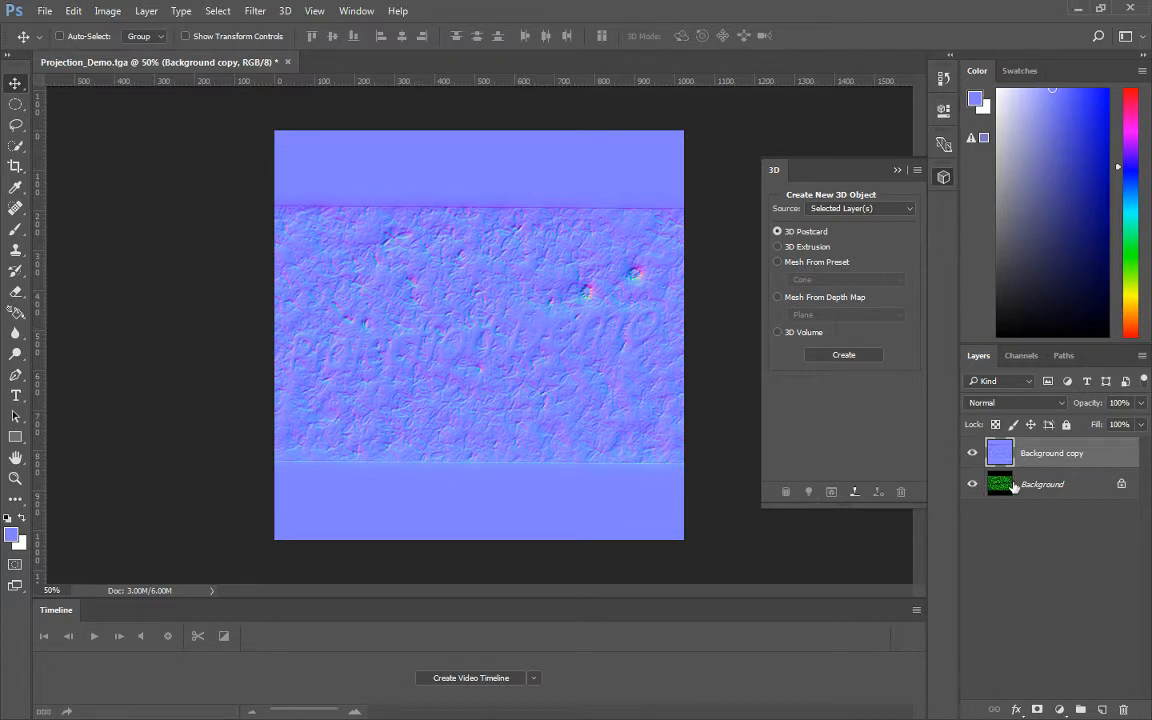
# Select the Background layer and switch back to Maya
pyautogui.click(1045, 486)
pyautogui.moveTo(1048, 490)
pyautogui.mouseDown()
pyautogui.moveTo(1062, 602)
pyautogui.moveTo(1043, 487)
pyautogui.mouseUp()
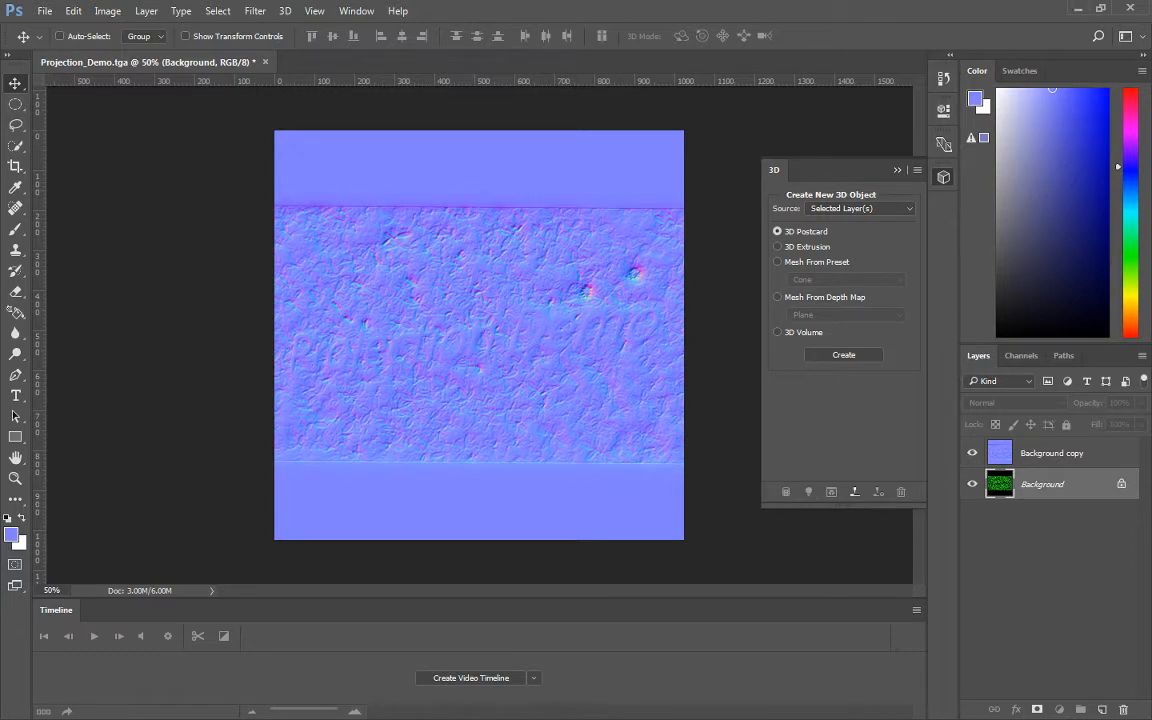
pyautogui.click(1078, 8)
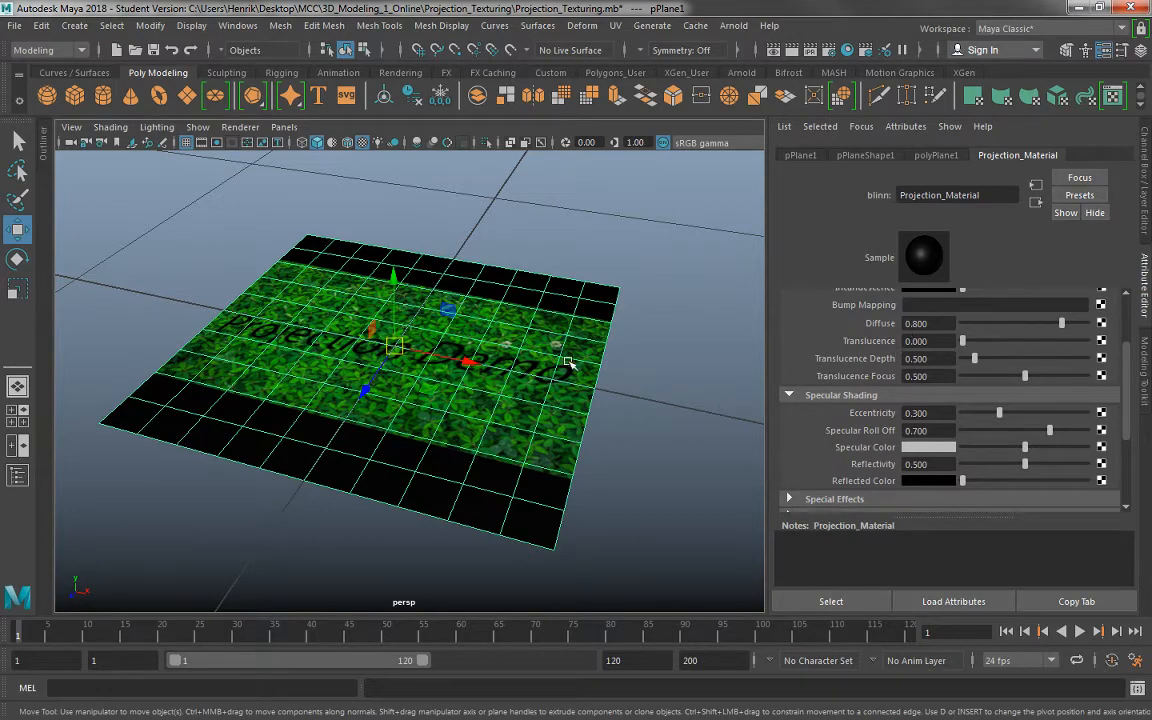
# Map a File texture to Projection_Material's Bump Mapping and set the bump node's Use As option to Tangent Space Normals
pyautogui.scroll(1, 974, 340)
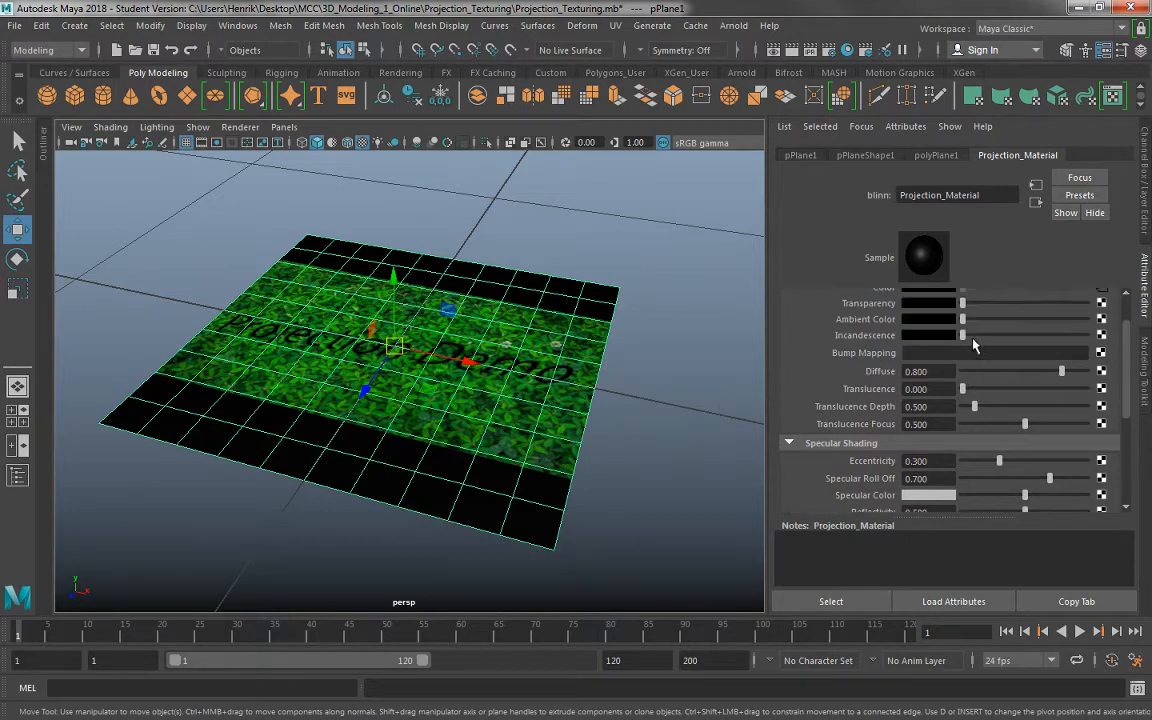
pyautogui.click(1101, 353)
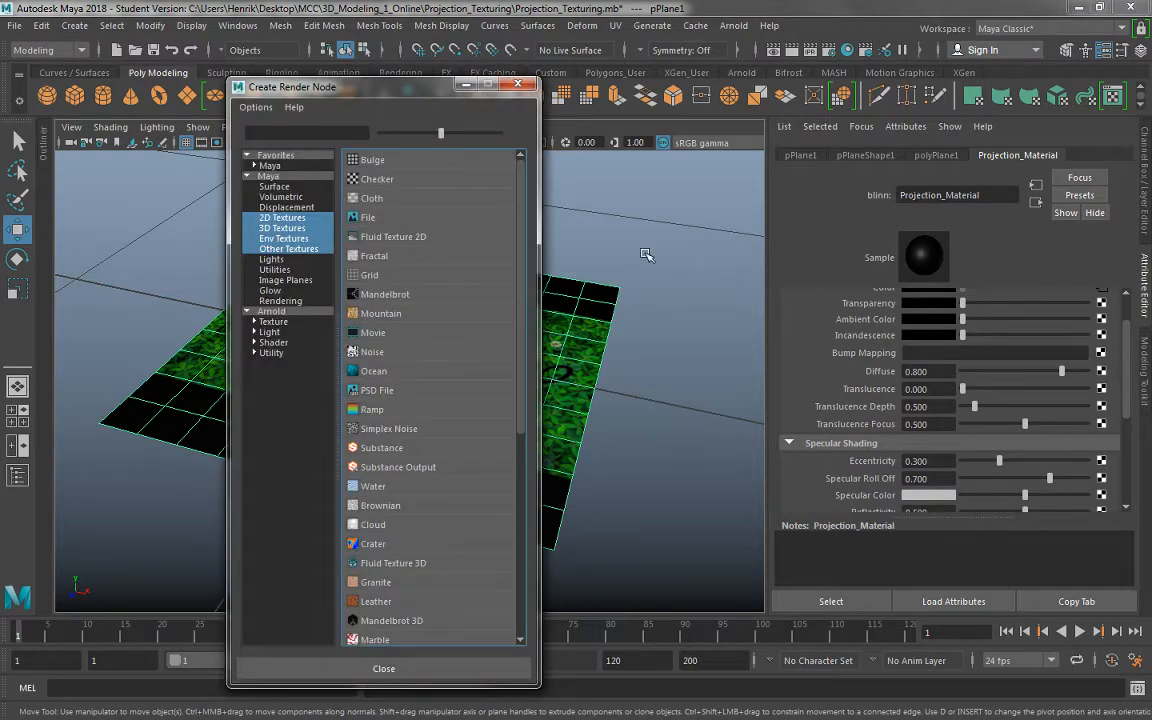
pyautogui.click(369, 217)
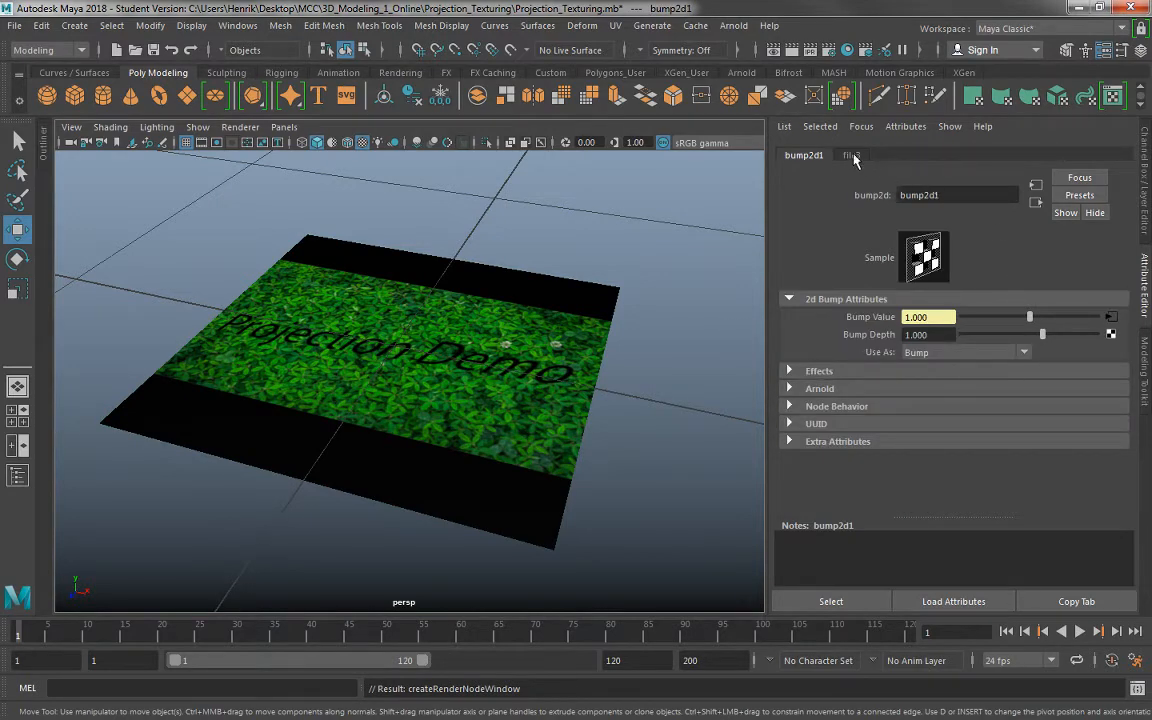
pyautogui.click(914, 353)
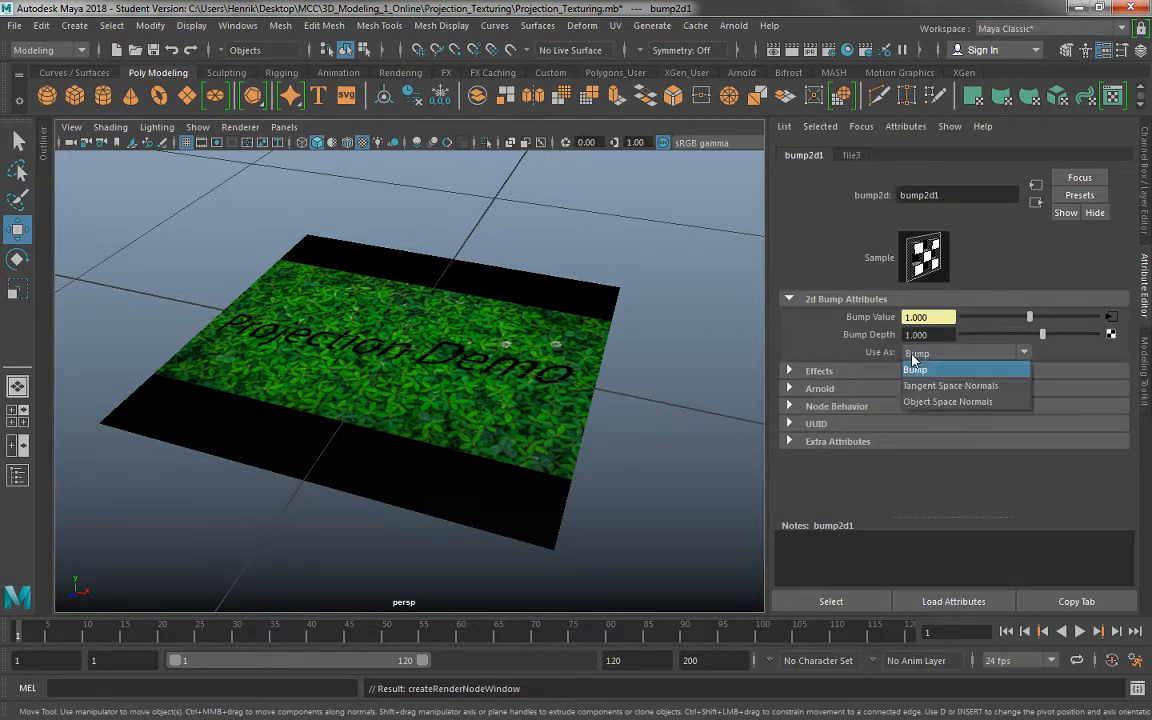
pyautogui.click(921, 388)
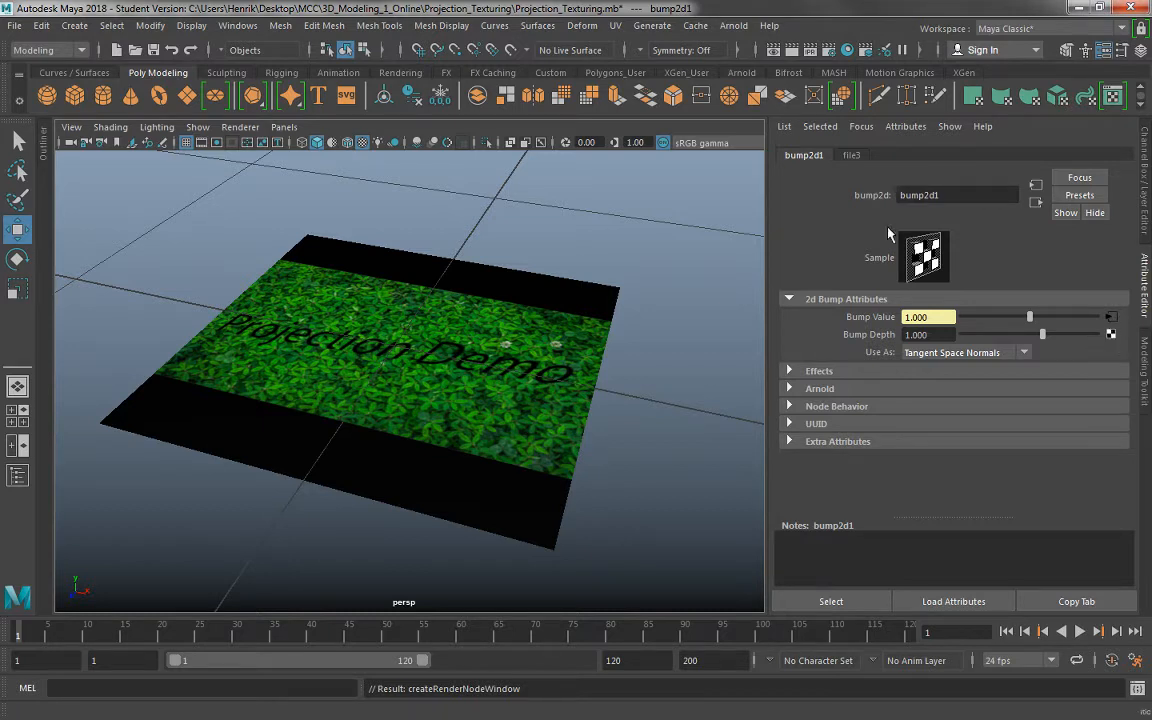
# Load the image Projection_Demo_Normal.tga into the bump node's file texture
pyautogui.click(850, 156)
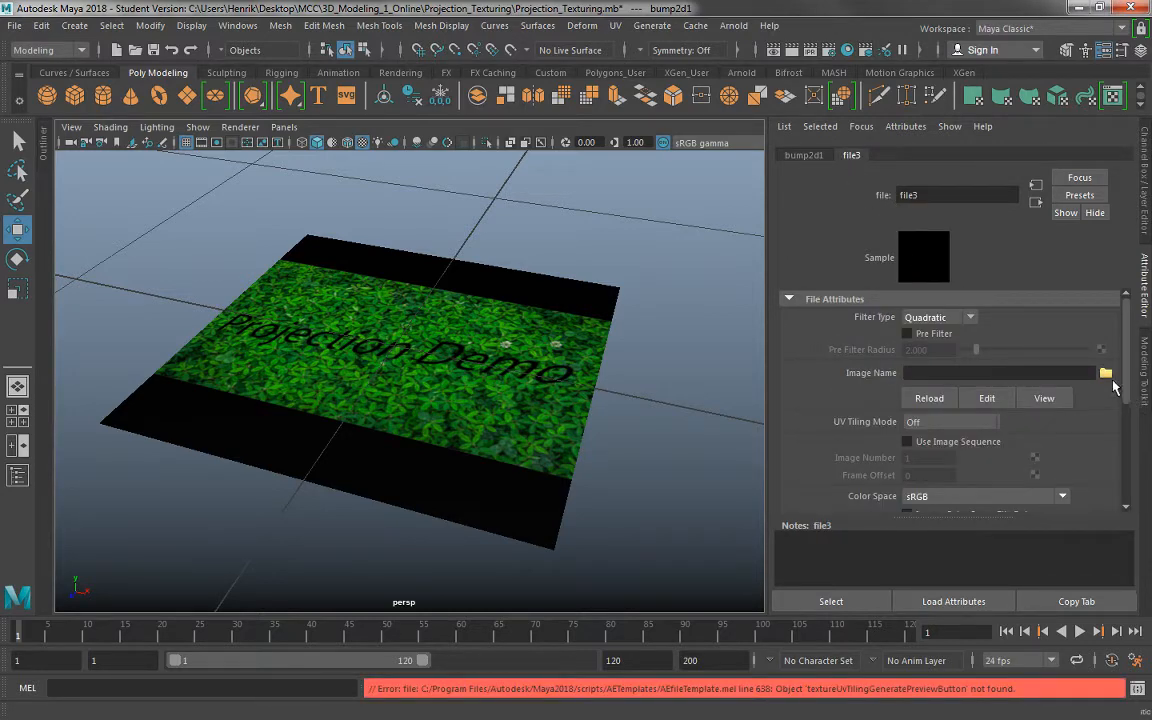
pyautogui.click(1105, 374)
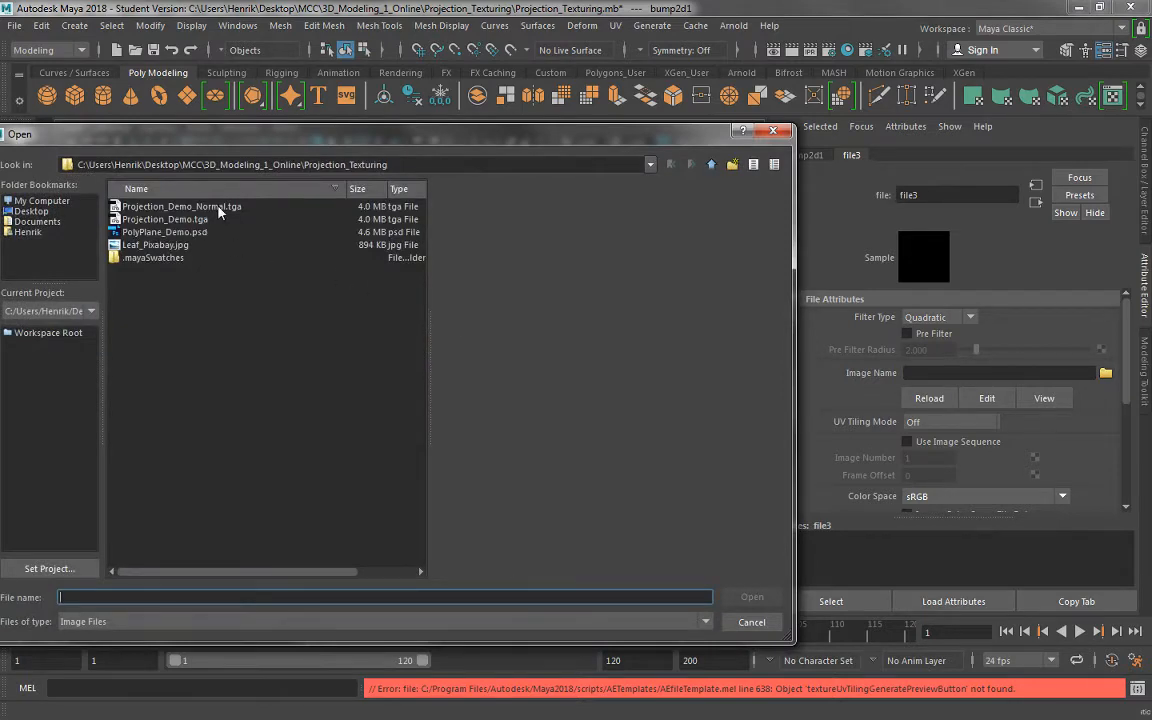
pyautogui.click(220, 207)
pyautogui.click(751, 597)
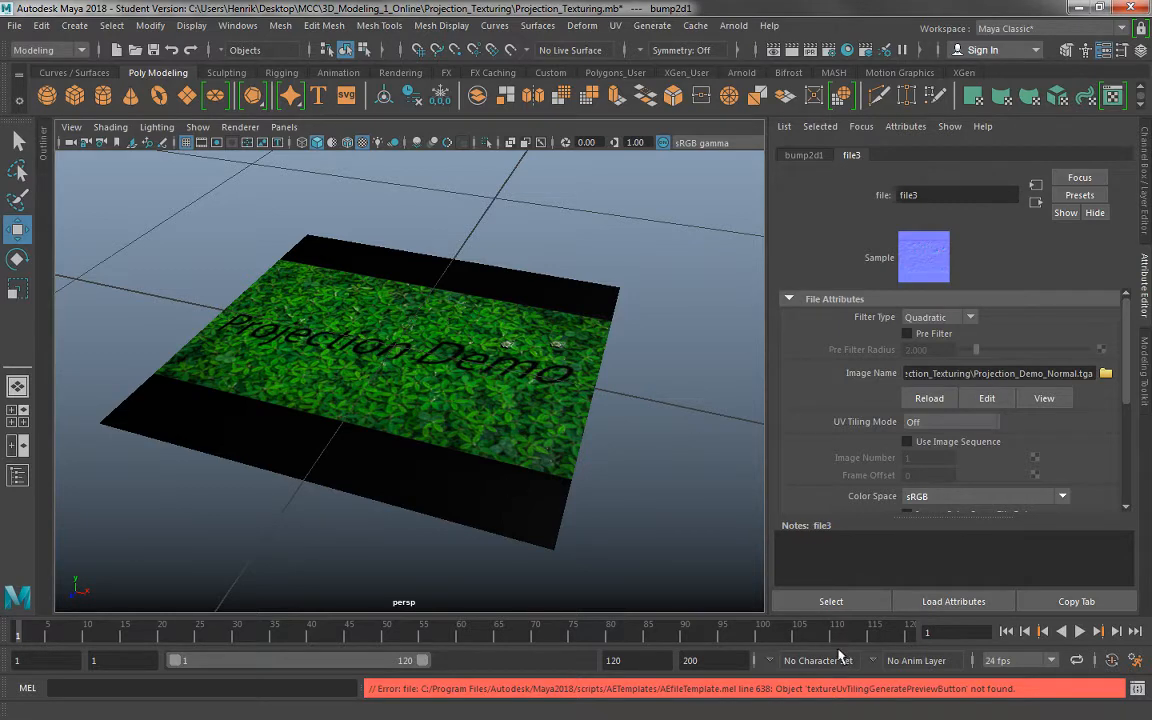
# Examine the normal map's effect on the plane's leaves and lettering up close from several angles
pyautogui.keyDown('alt'); pyautogui.moveTo(430, 360); pyautogui.dragTo(455, 345); pyautogui.keyUp('alt')
pyautogui.keyDown('alt'); pyautogui.moveTo(455, 345); pyautogui.dragTo(652, 572, button='right'); pyautogui.keyUp('alt')
pyautogui.keyDown('alt'); pyautogui.moveTo(455, 350); pyautogui.dragTo(476, 411); pyautogui.keyUp('alt')
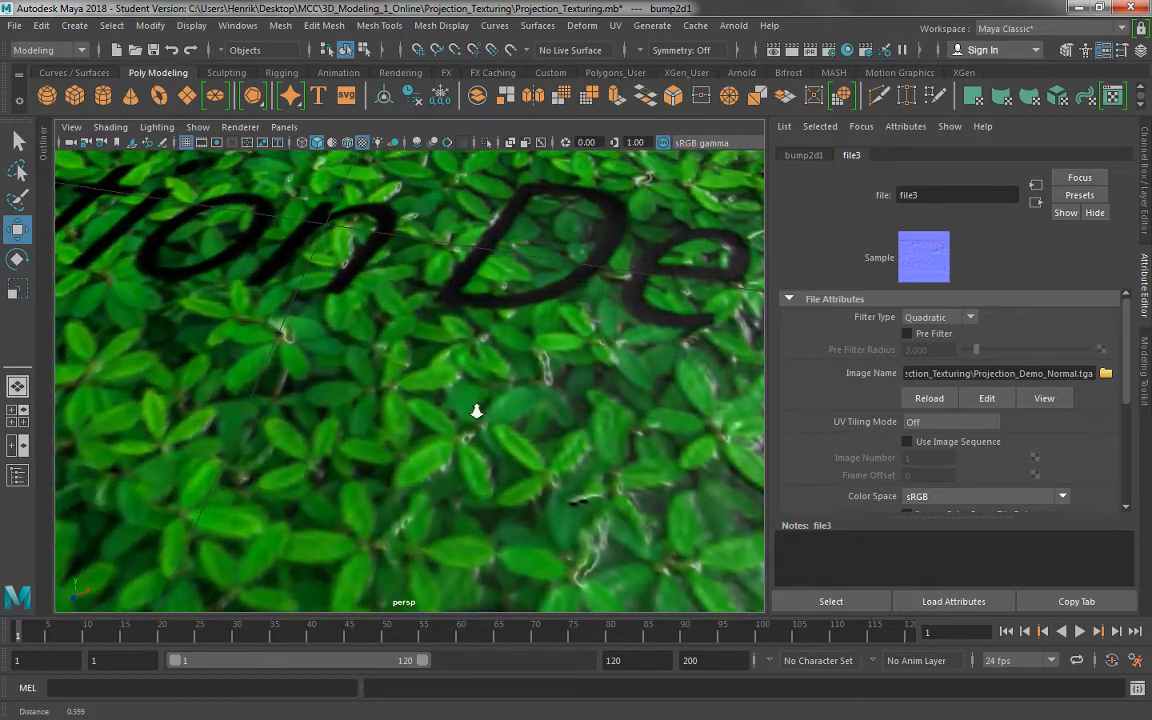
pyautogui.keyDown('alt'); pyautogui.moveTo(476, 411); pyautogui.dragTo(381, 291, button='right'); pyautogui.keyUp('alt')
pyautogui.keyDown('alt'); pyautogui.moveTo(381, 291); pyautogui.dragTo(404, 373); pyautogui.keyUp('alt')
pyautogui.keyDown('alt'); pyautogui.moveTo(404, 373); pyautogui.dragTo(602, 460, button='right'); pyautogui.keyUp('alt')
pyautogui.keyDown('alt'); pyautogui.moveTo(640, 461); pyautogui.dragTo(453, 437, button='middle'); pyautogui.keyUp('alt')
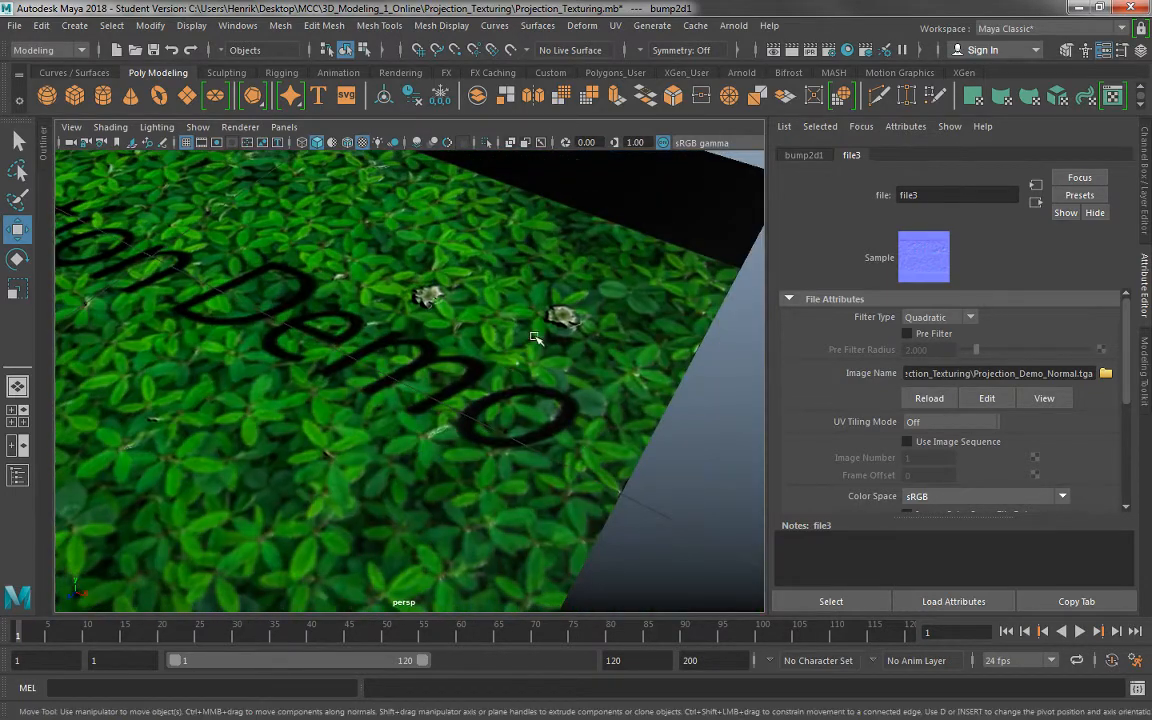
# Check which renderers the viewport offers, clear the selection and examine the textured plane from a low angle
pyautogui.keyDown('alt'); pyautogui.moveTo(547, 395); pyautogui.dragTo(425, 345, button='right'); pyautogui.keyUp('alt')
pyautogui.click(248, 131)
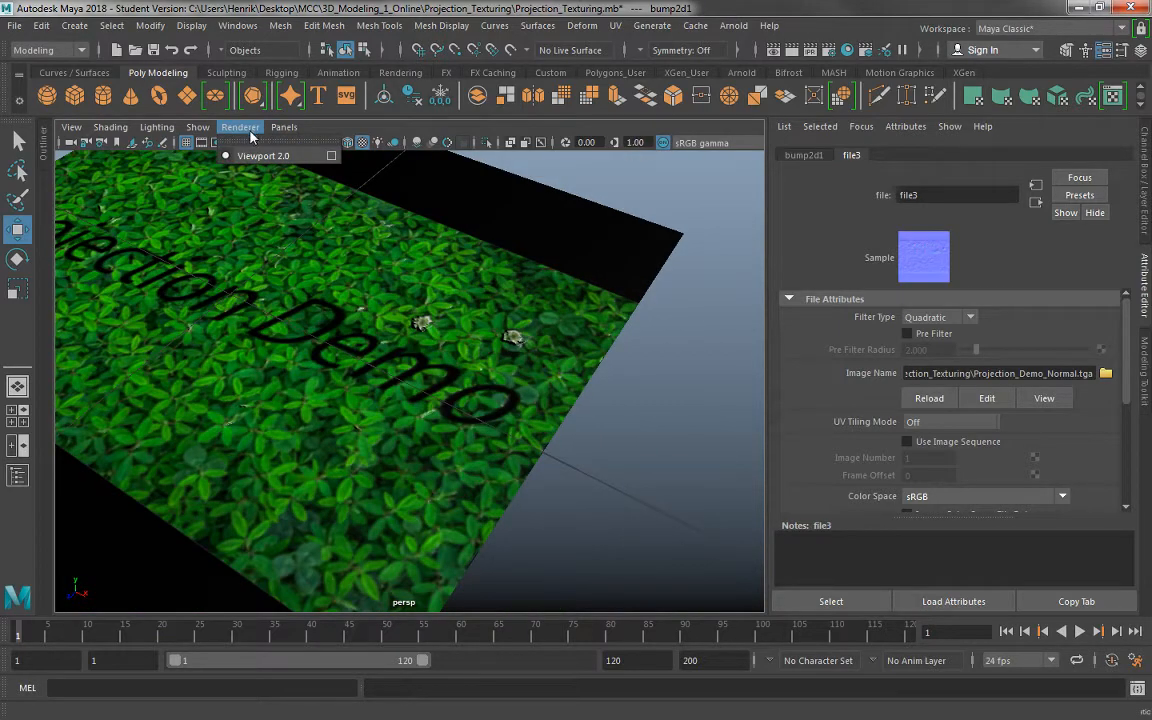
pyautogui.click(248, 130)
pyautogui.click(245, 130)
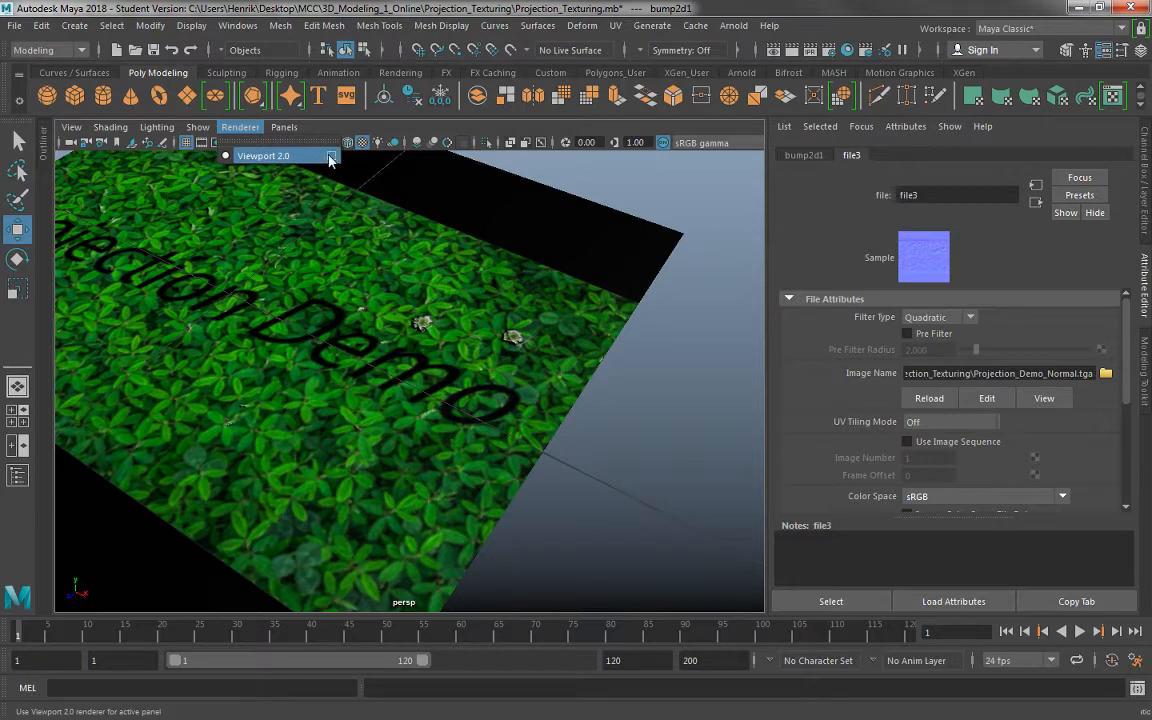
pyautogui.click(625, 432)
pyautogui.keyDown('alt'); pyautogui.moveTo(625, 432); pyautogui.dragTo(373, 424); pyautogui.keyUp('alt')
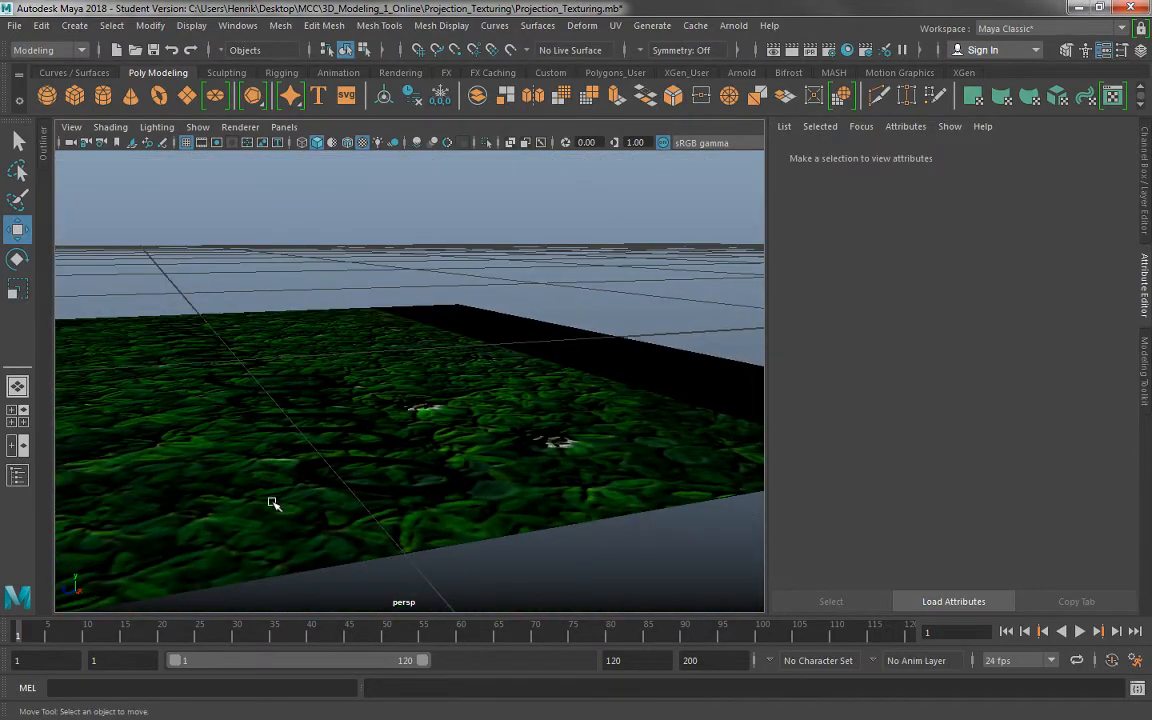
# Review the Viewport 2.0 renderer's performance and maximum texture resolution settings, leaving them unchanged
pyautogui.click(242, 128)
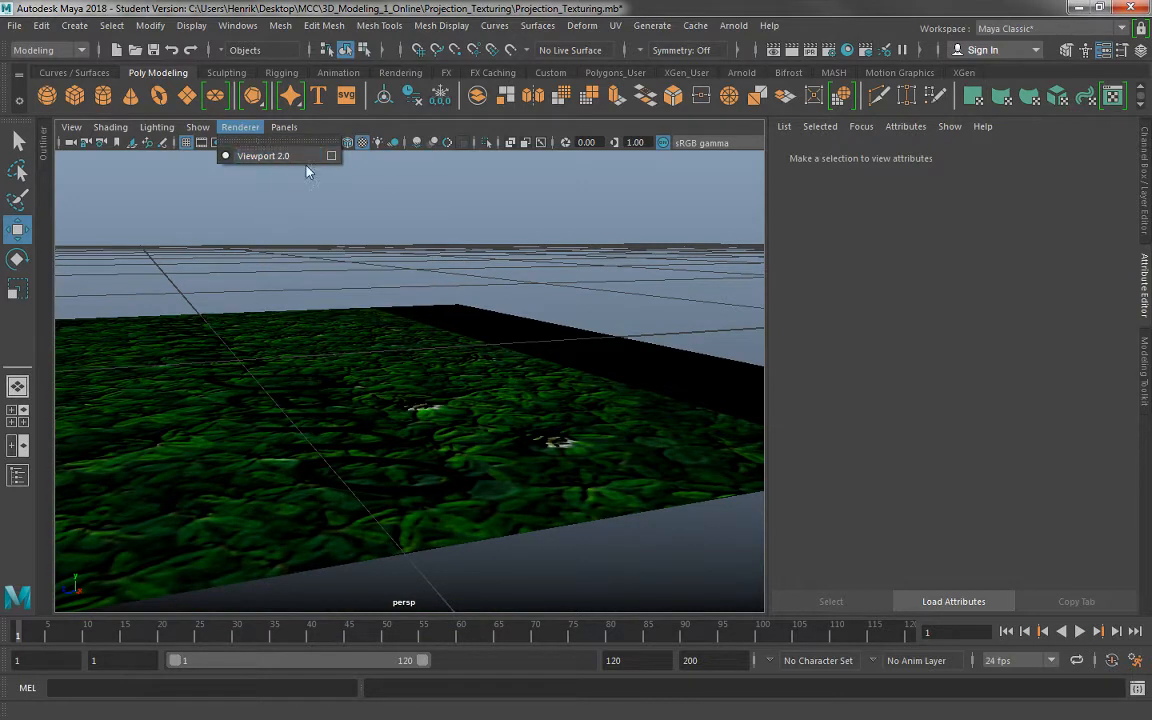
pyautogui.click(331, 157)
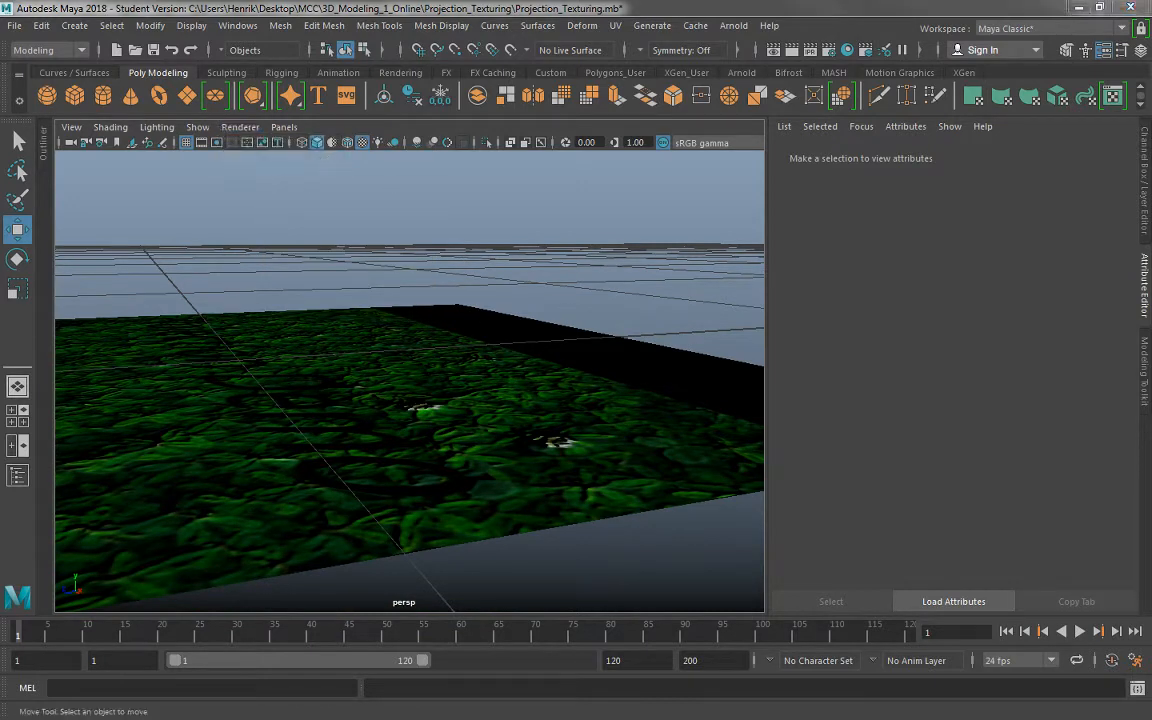
pyautogui.moveTo(0, 275); pyautogui.dragTo(247, 203)
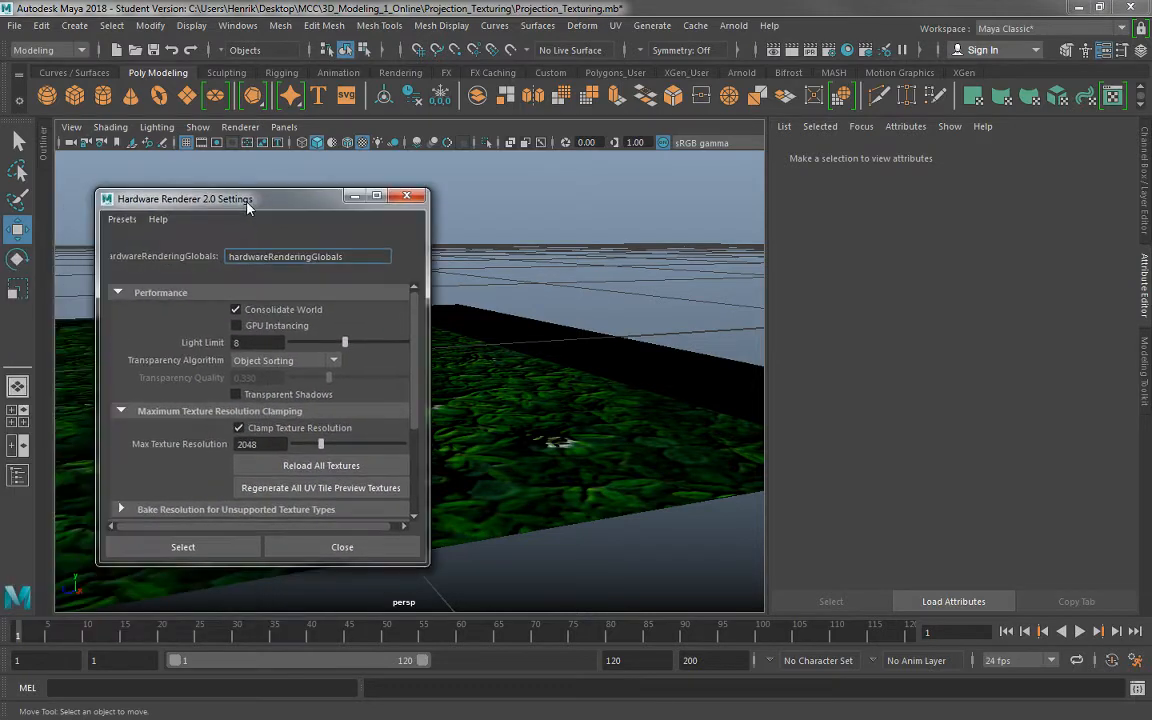
pyautogui.click(236, 310)
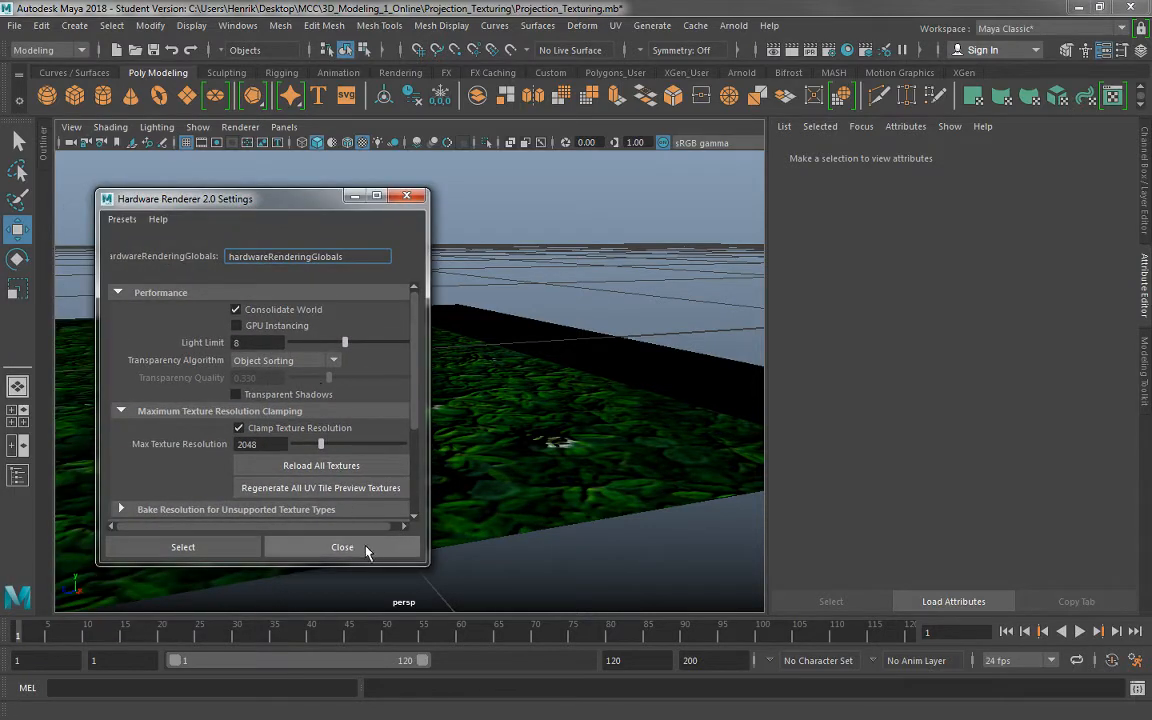
pyautogui.scroll(-4, 258, 400)
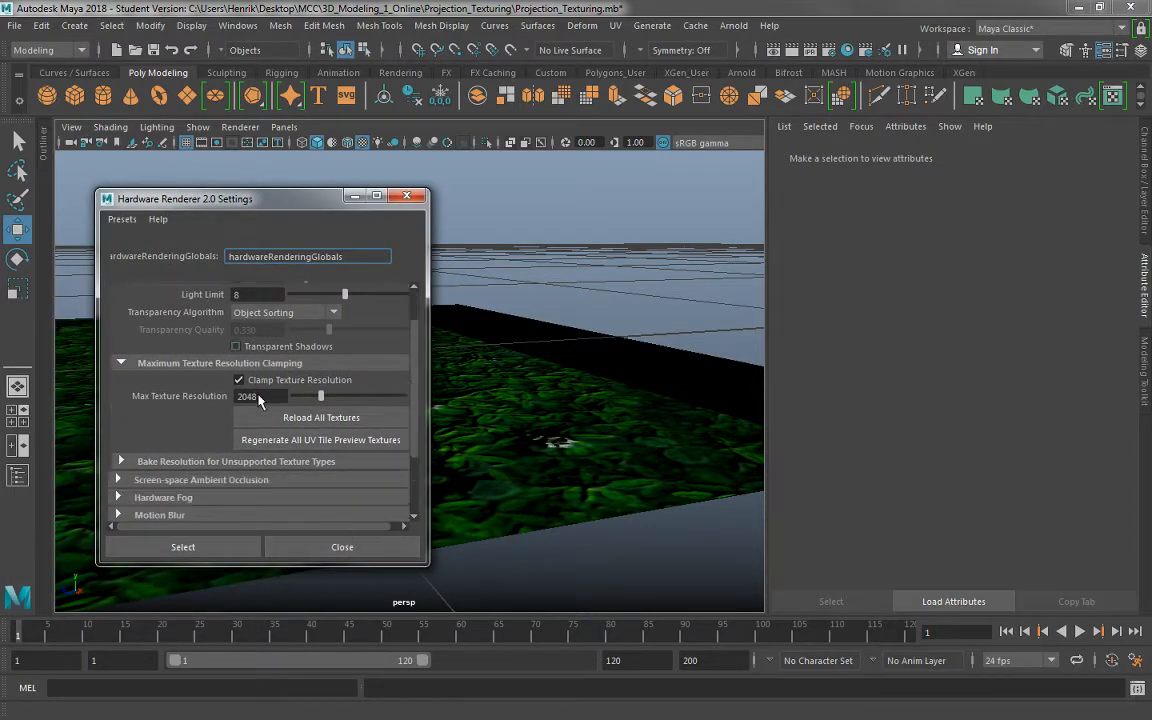
pyautogui.click(337, 548)
pyautogui.click(240, 128)
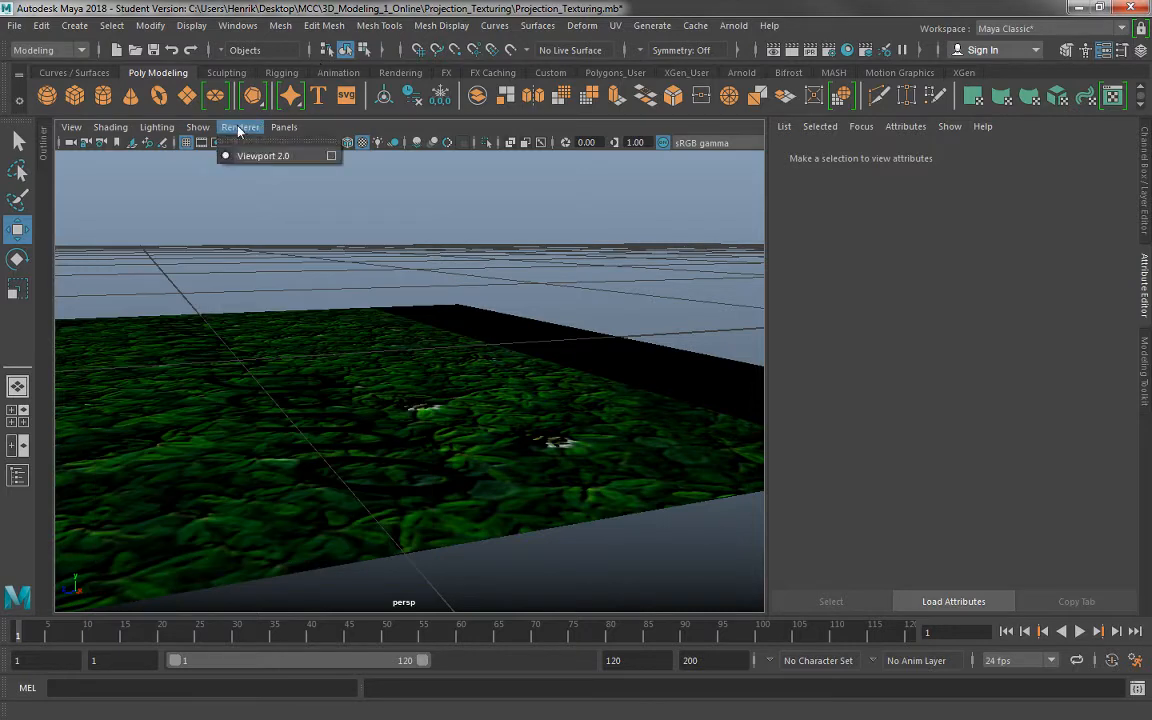
pyautogui.click(128, 130)
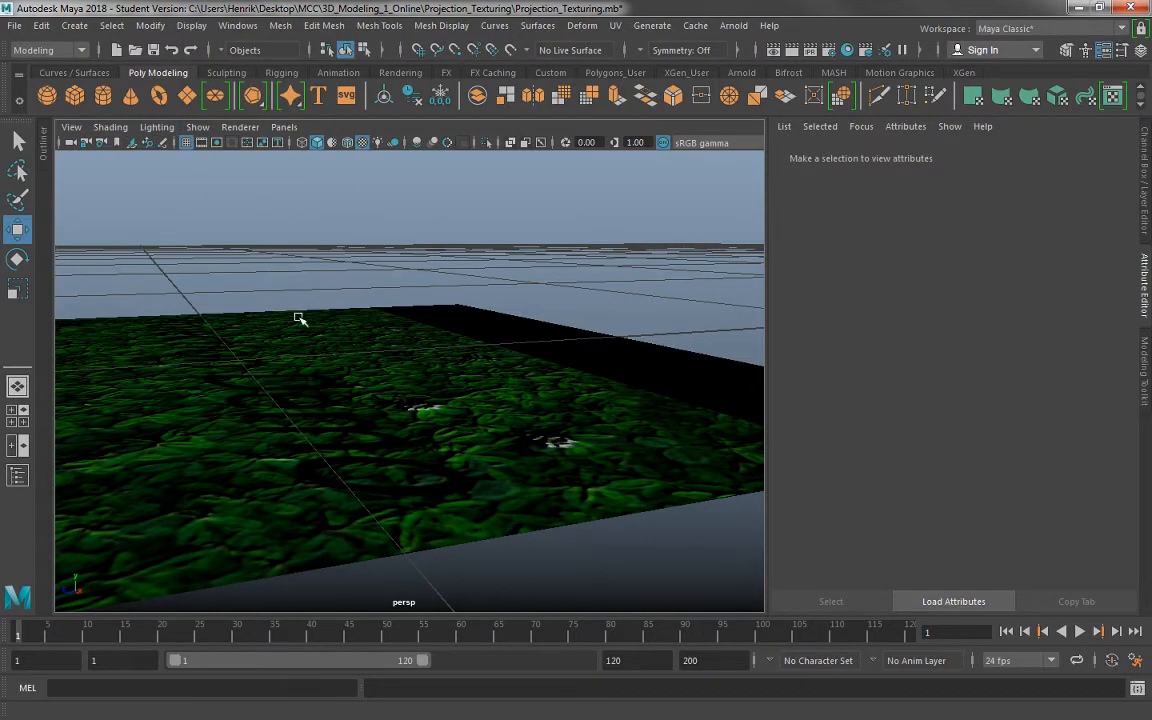
pyautogui.keyDown('alt'); pyautogui.moveTo(298, 318); pyautogui.dragTo(347, 327); pyautogui.keyUp('alt')
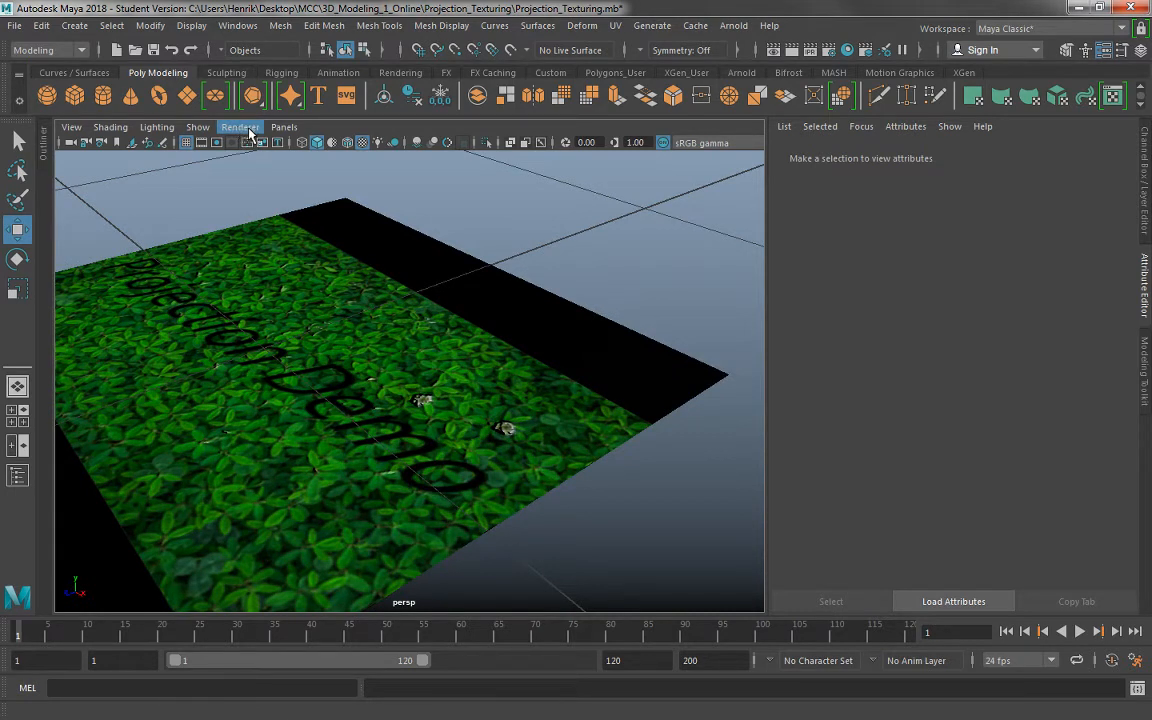
pyautogui.click(193, 26)
pyautogui.click(193, 26)
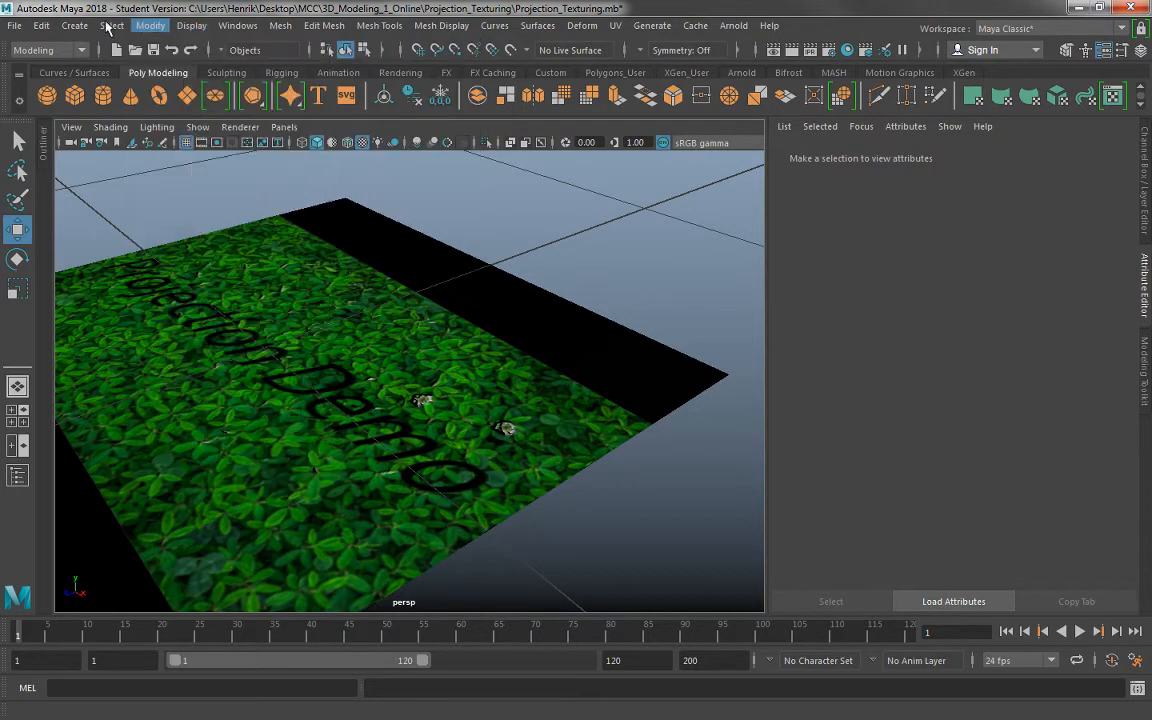
pyautogui.click(146, 26)
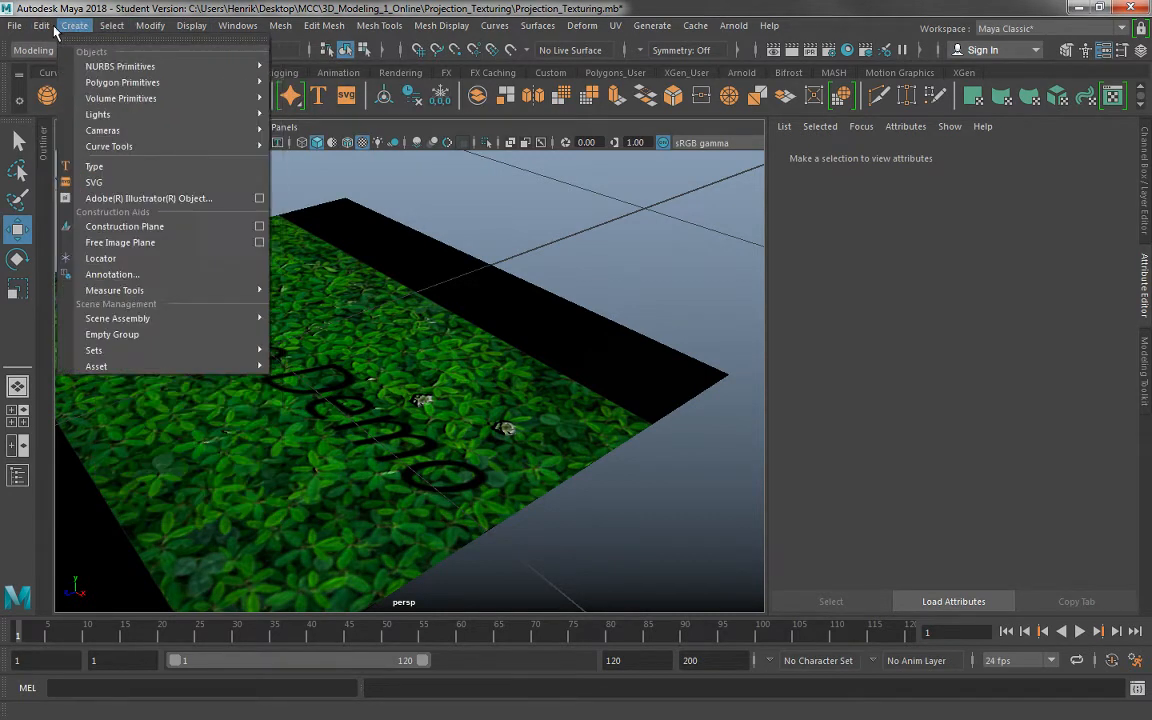
pyautogui.moveTo(45, 28)
pyautogui.moveTo(139, 215)
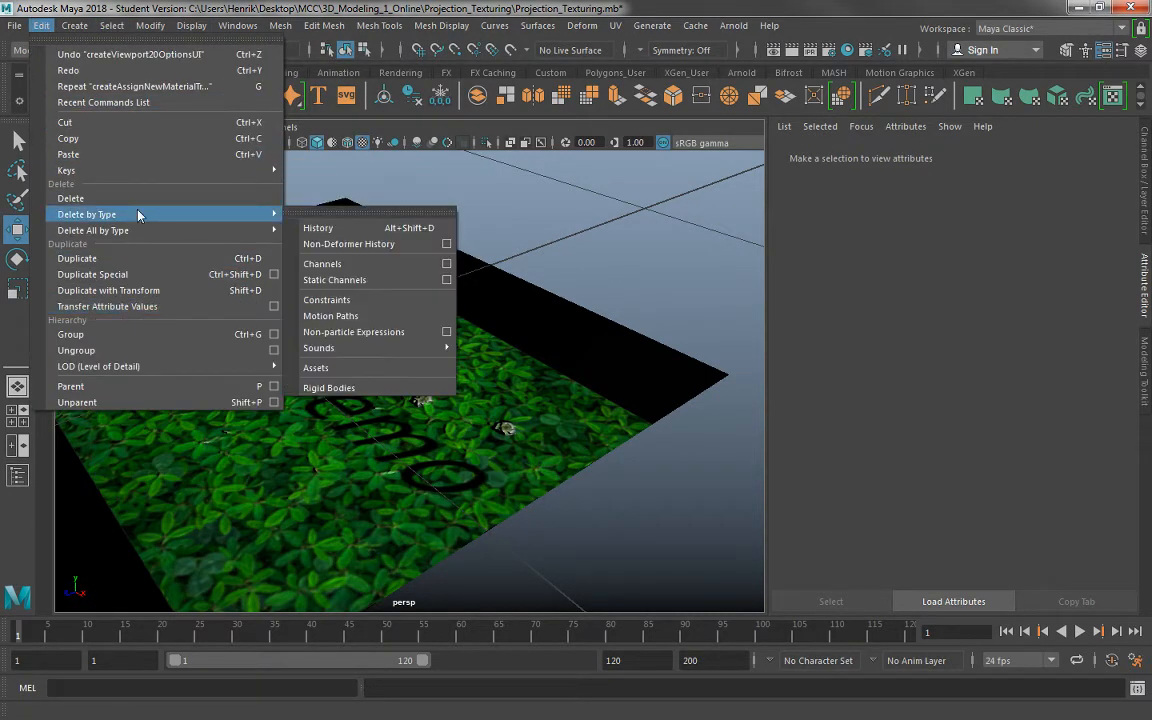
pyautogui.moveTo(141, 28)
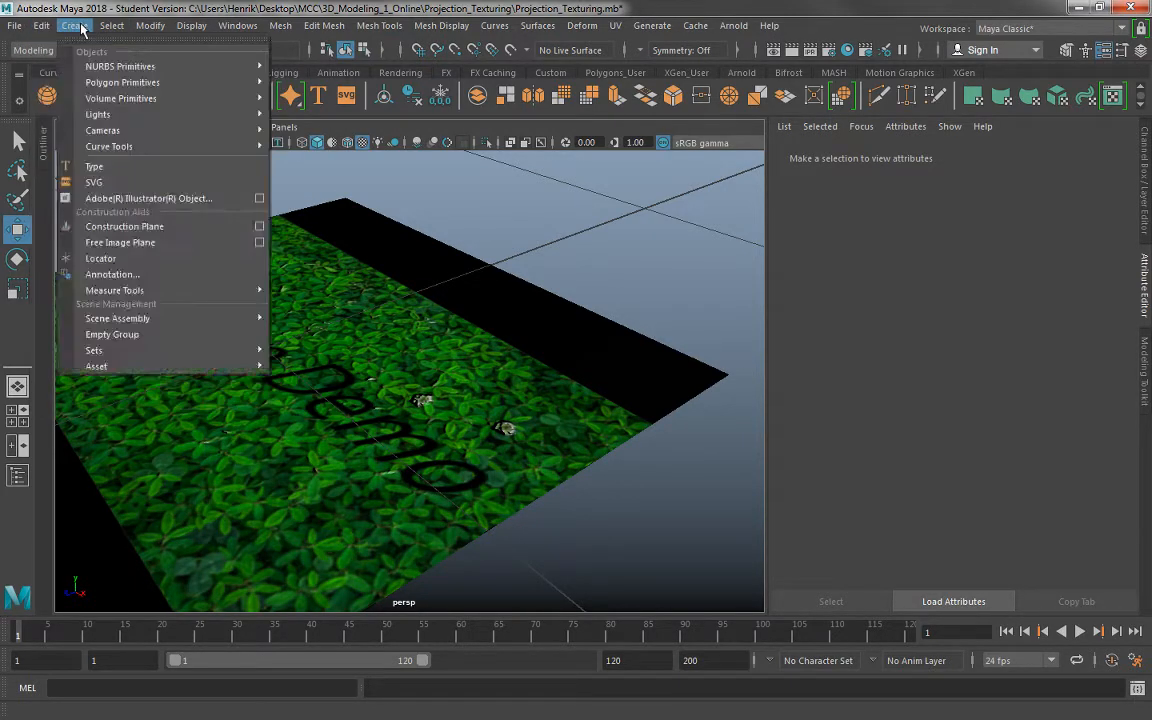
# Search the Plug-in Manager for "high" and for "preview", clearing the search after each term
pyautogui.moveTo(311, 182)
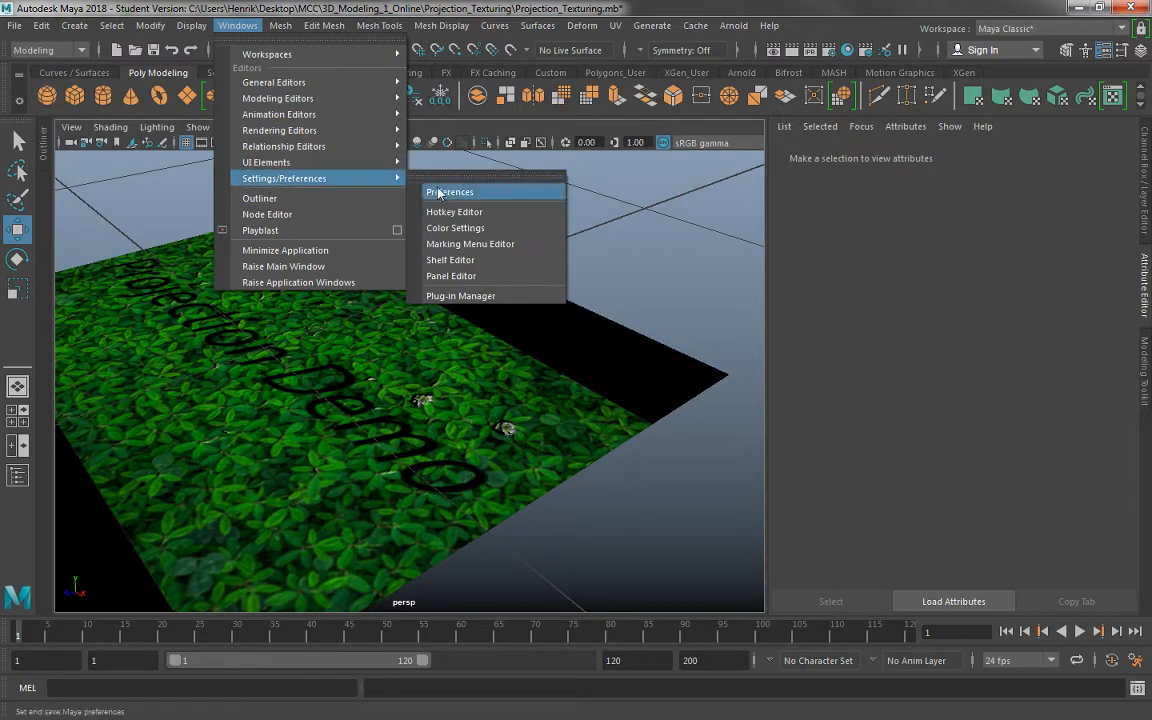
pyautogui.moveTo(340, 140)
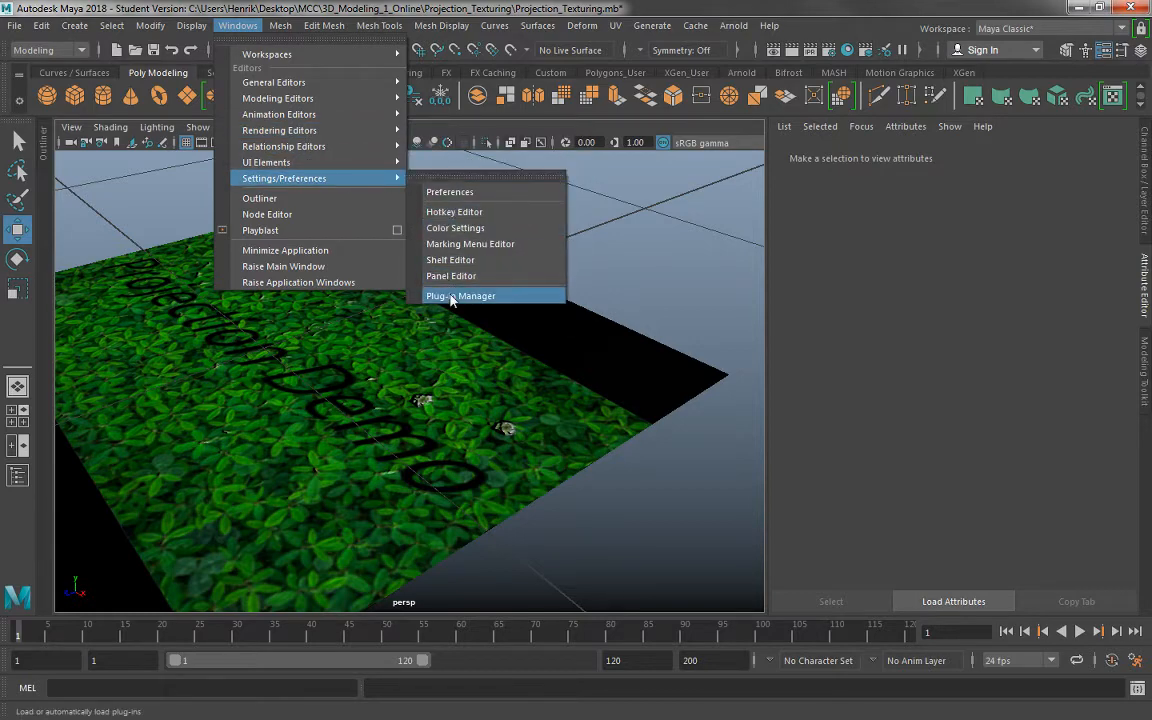
pyautogui.click(451, 296)
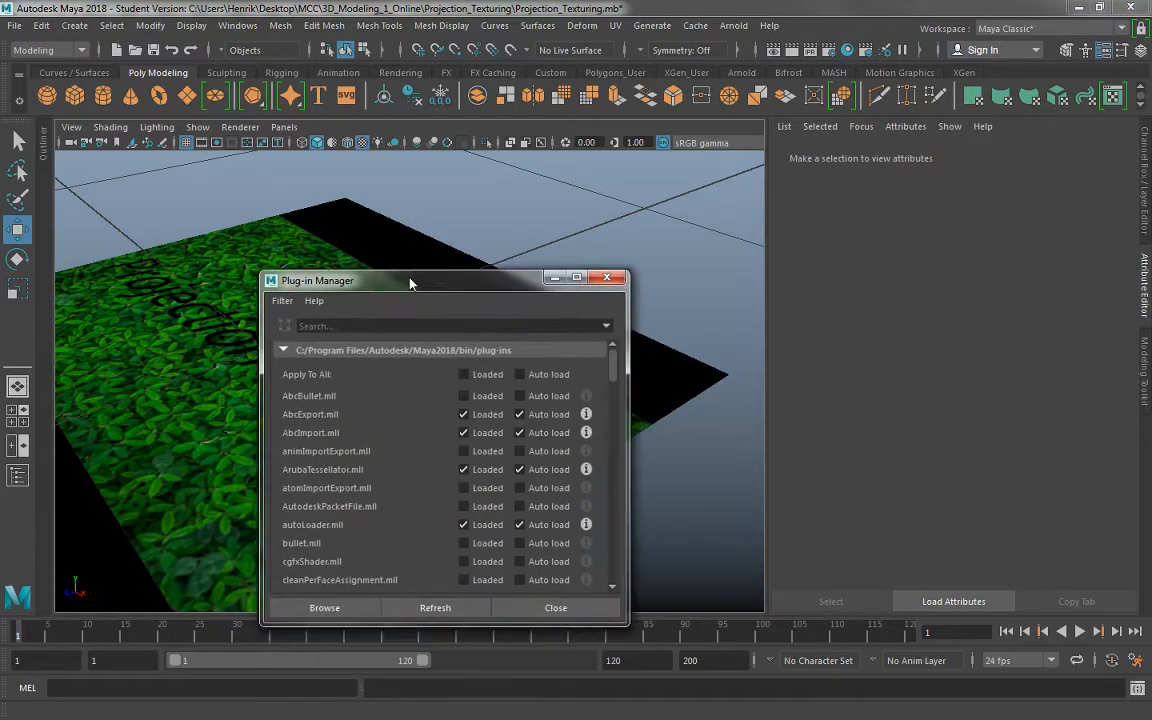
pyautogui.moveTo(410, 284); pyautogui.dragTo(354, 193)
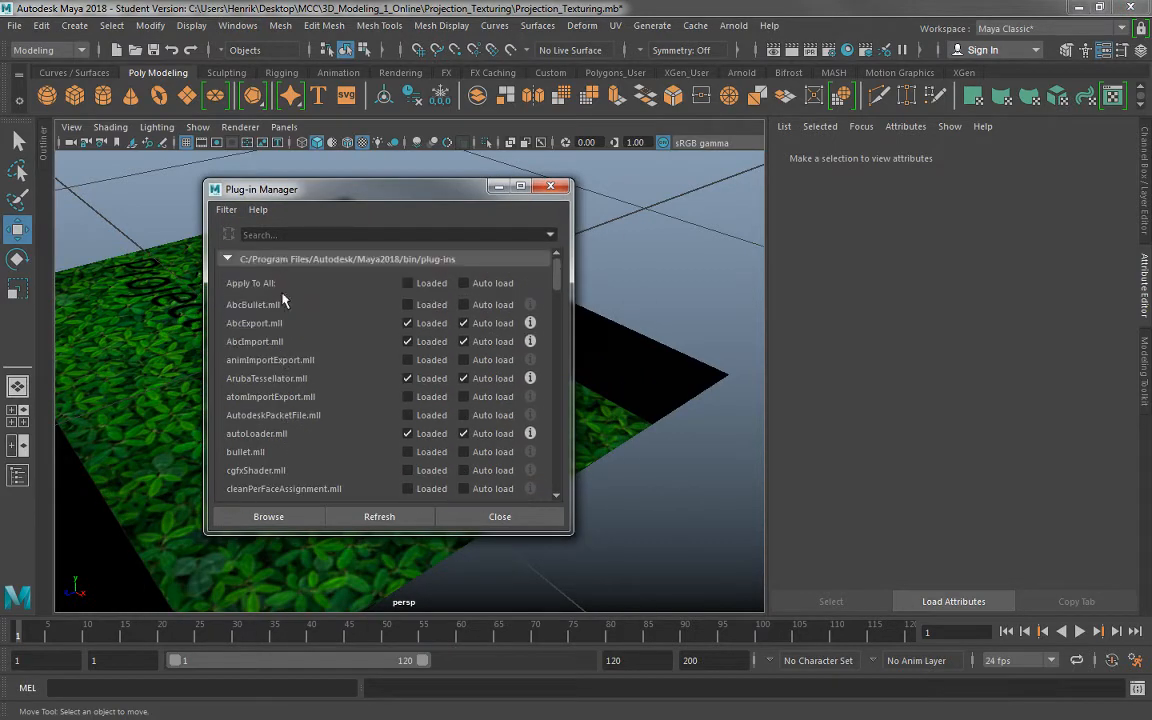
pyautogui.click(302, 236)
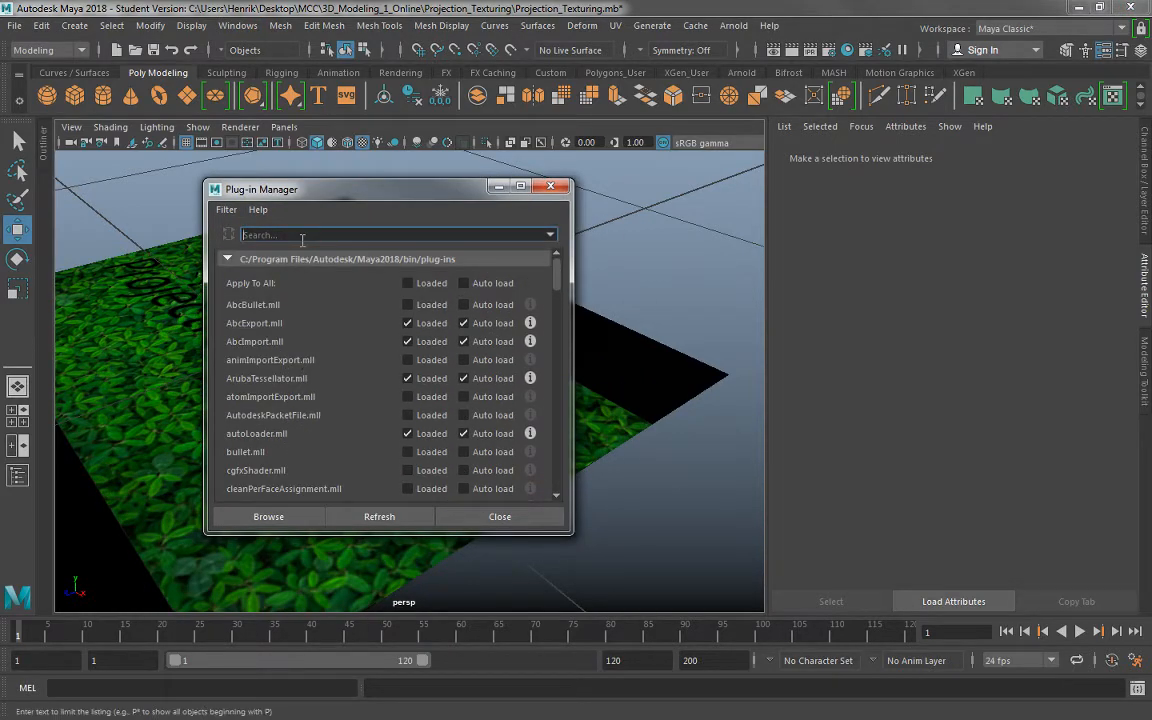
pyautogui.write('high')
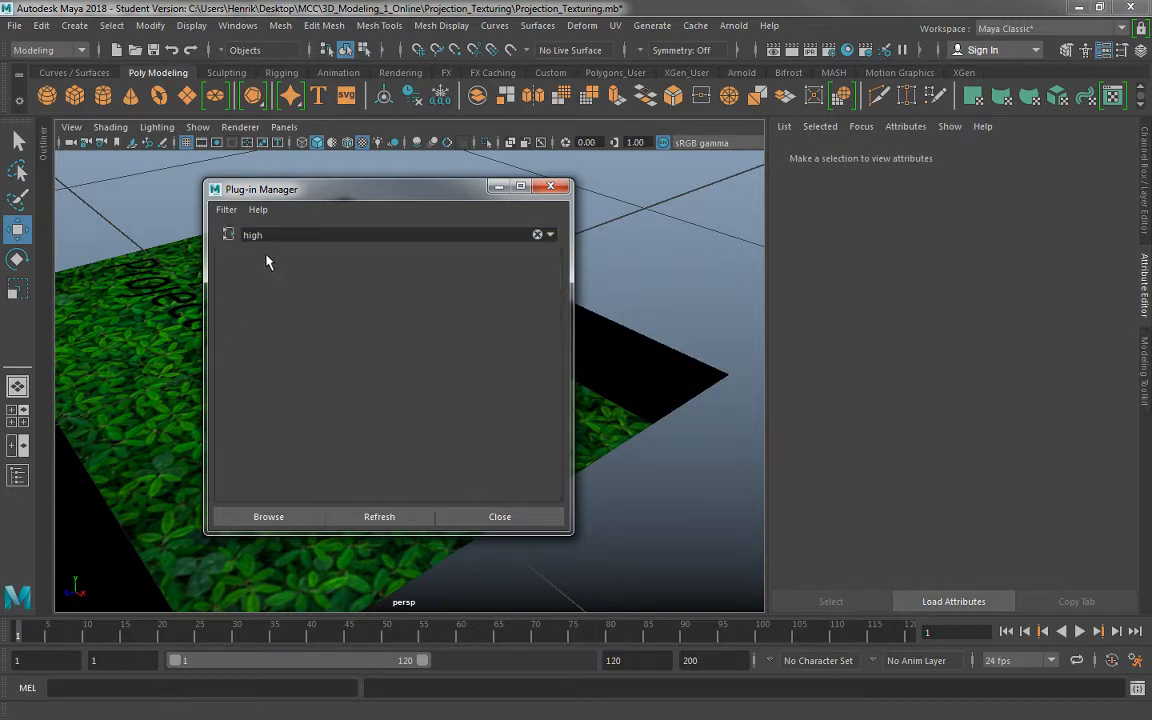
pyautogui.moveTo(285, 235); pyautogui.dragTo(129, 218)
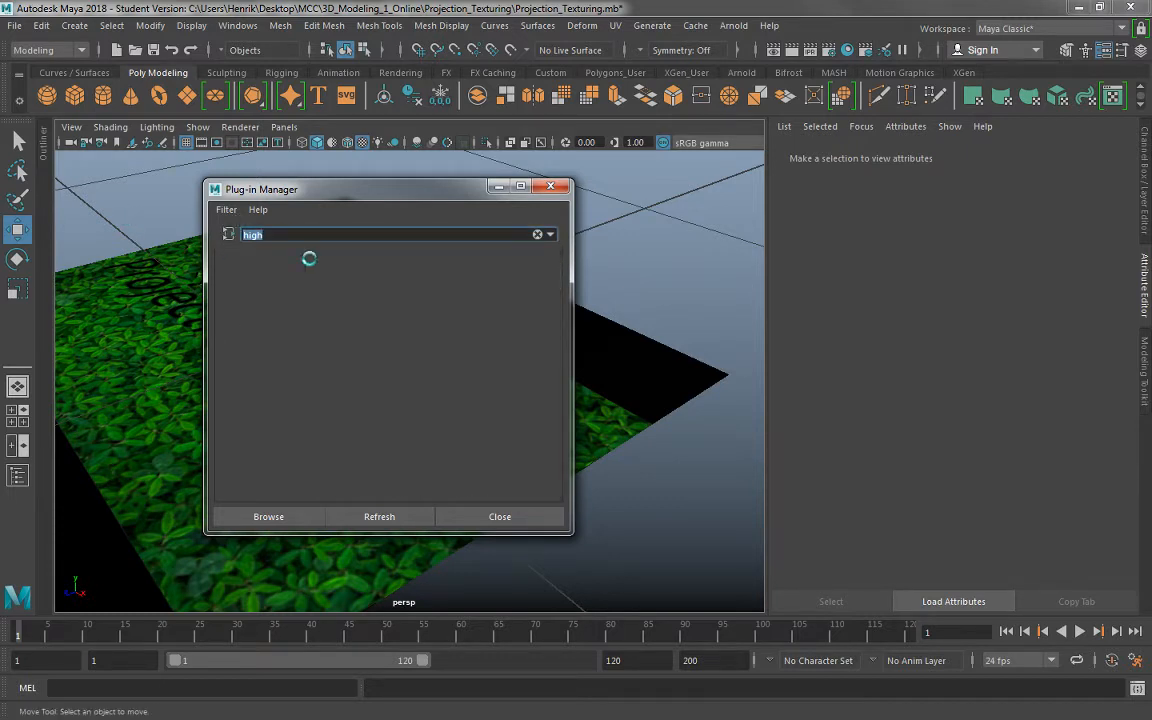
pyautogui.press('BackSpace')
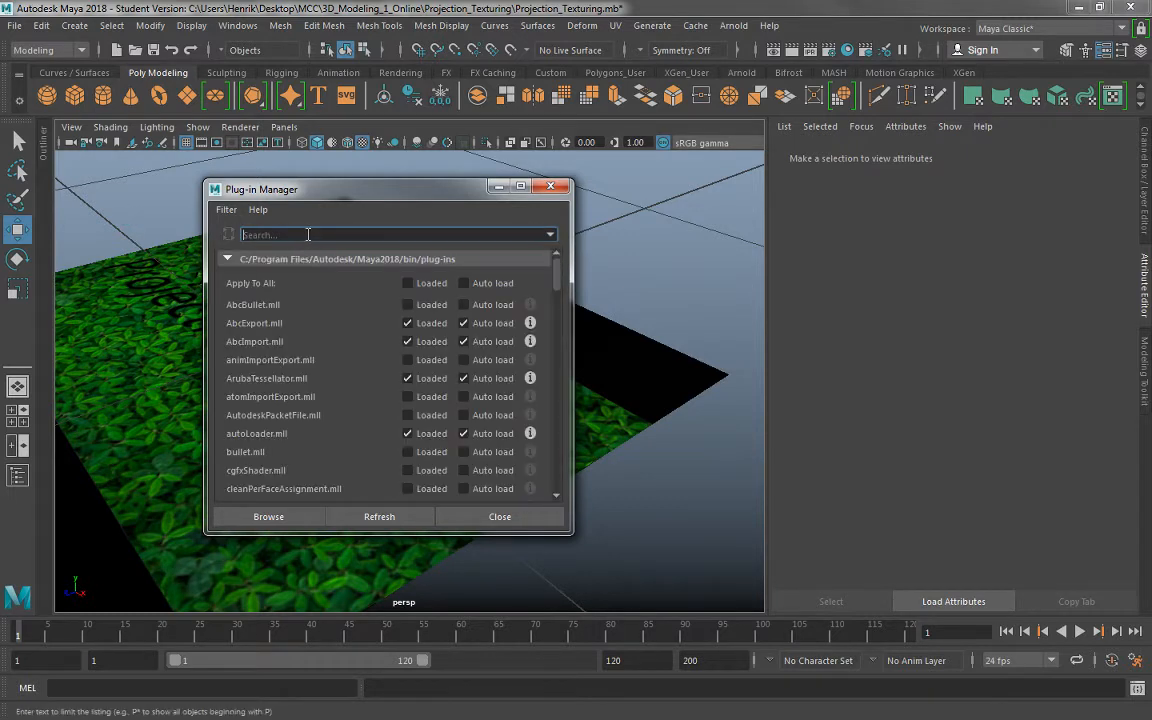
pyautogui.write('preview')
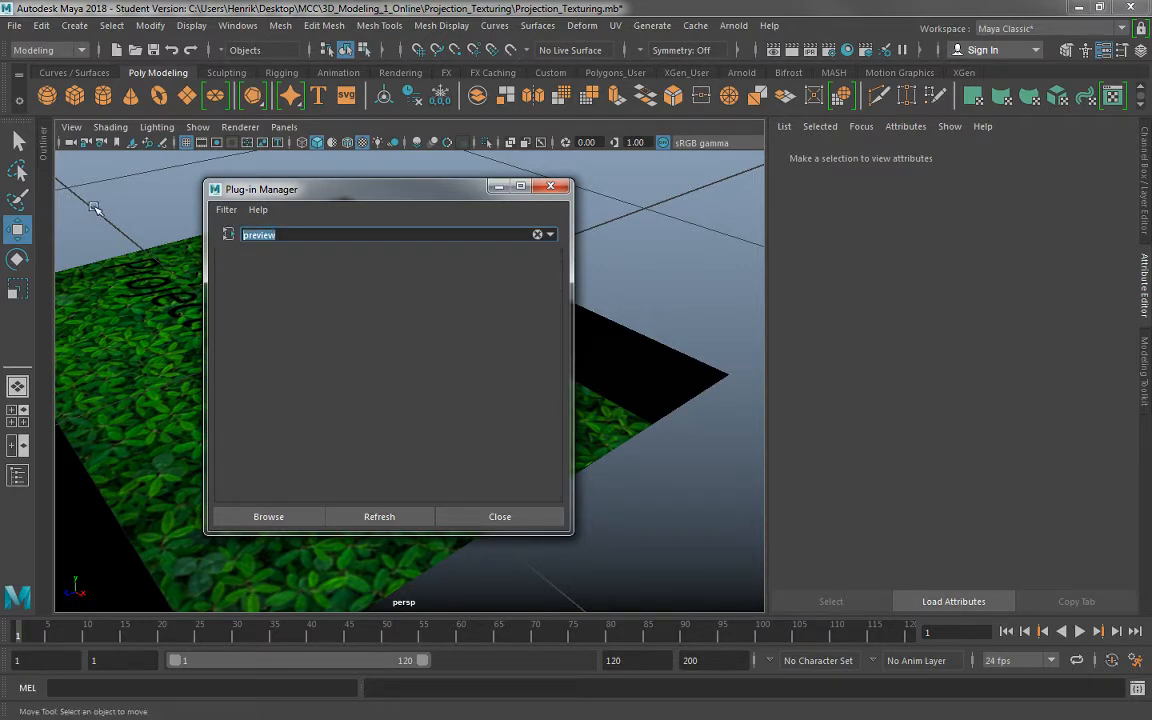
pyautogui.press('BackSpace')
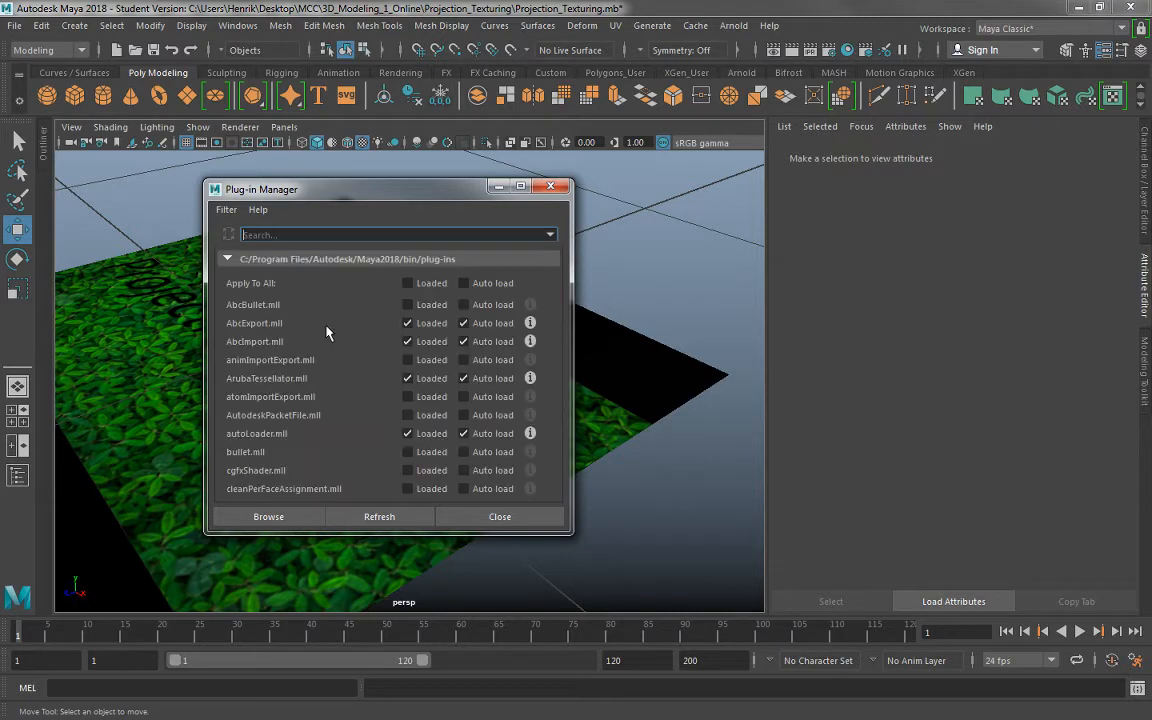
# Look through the full list of plug-ins for a viewport preview plug-in, and close the Plug-in Manager
pyautogui.scroll(-4, 326, 332)
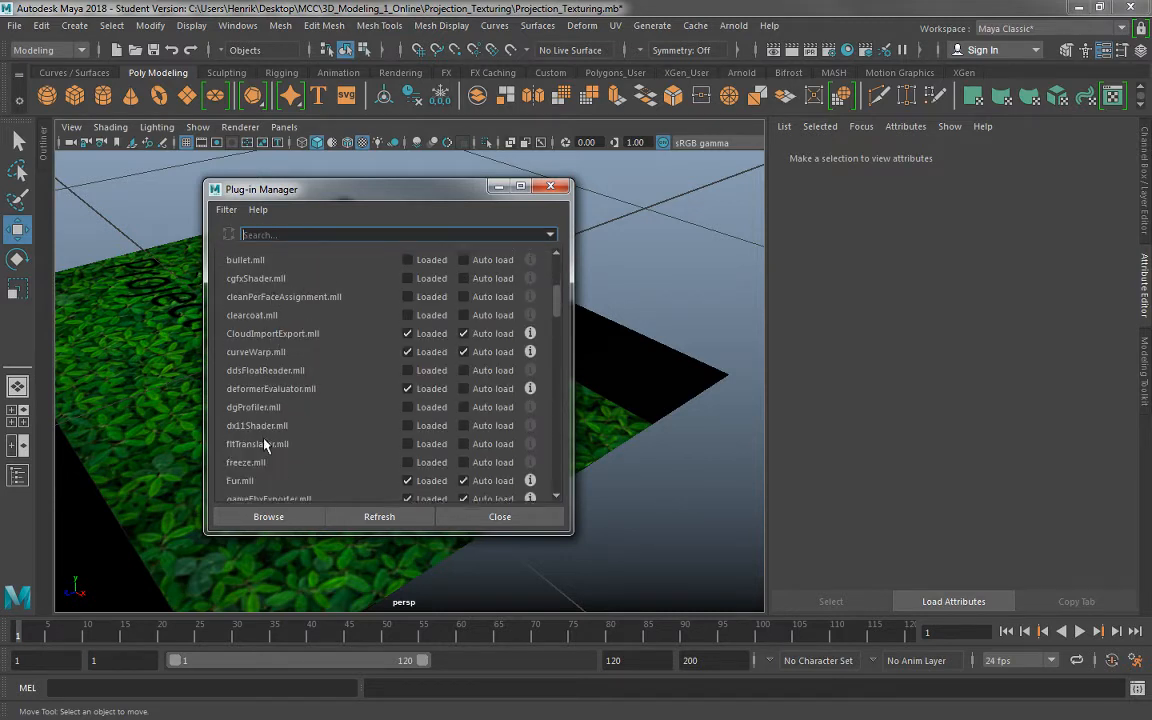
pyautogui.scroll(-2, 257, 404)
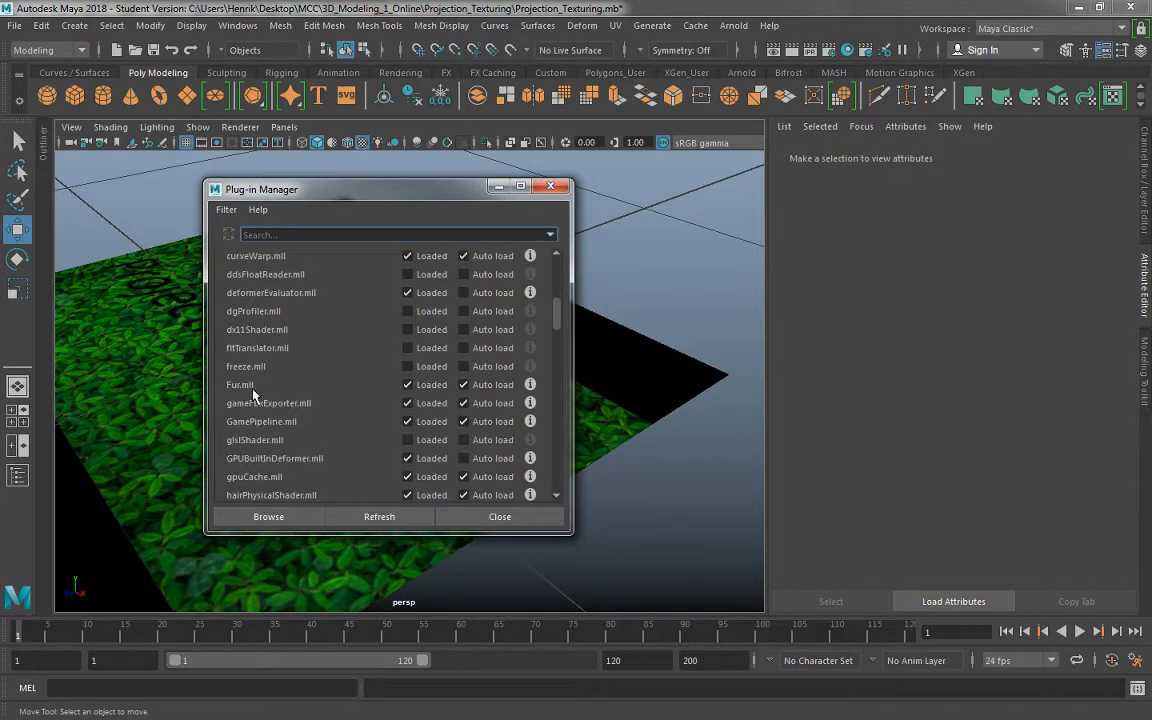
pyautogui.scroll(-1, 253, 400)
pyautogui.scroll(-1, 253, 430)
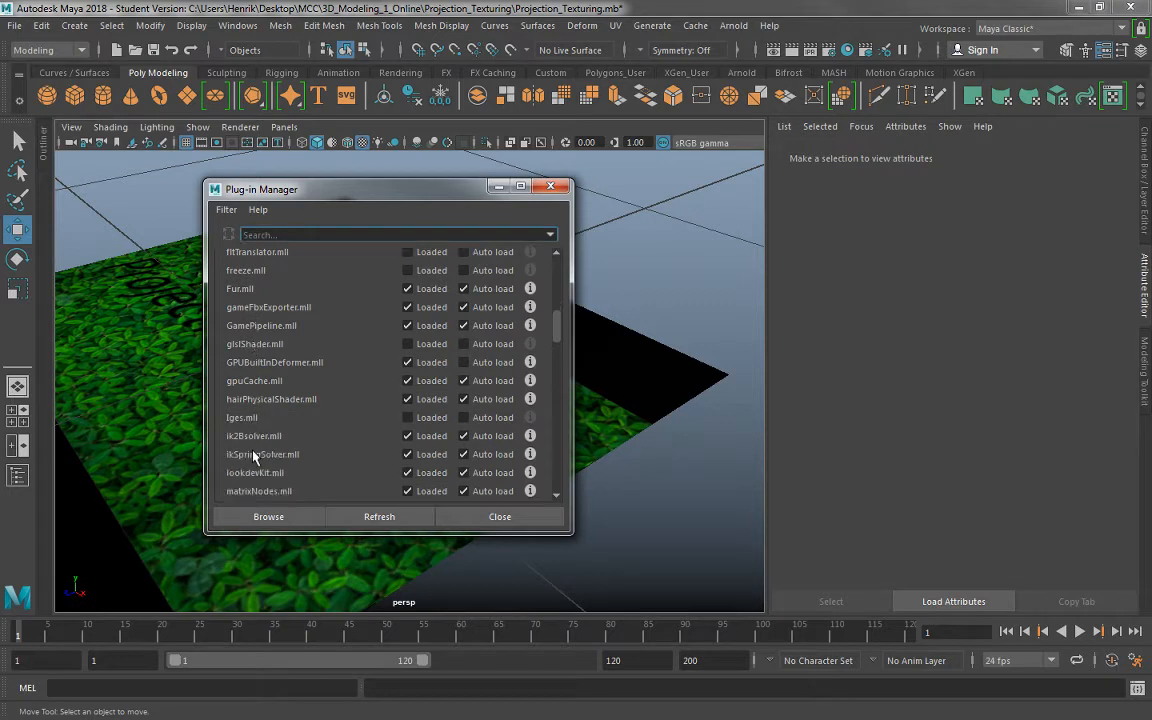
pyautogui.scroll(-4, 253, 456)
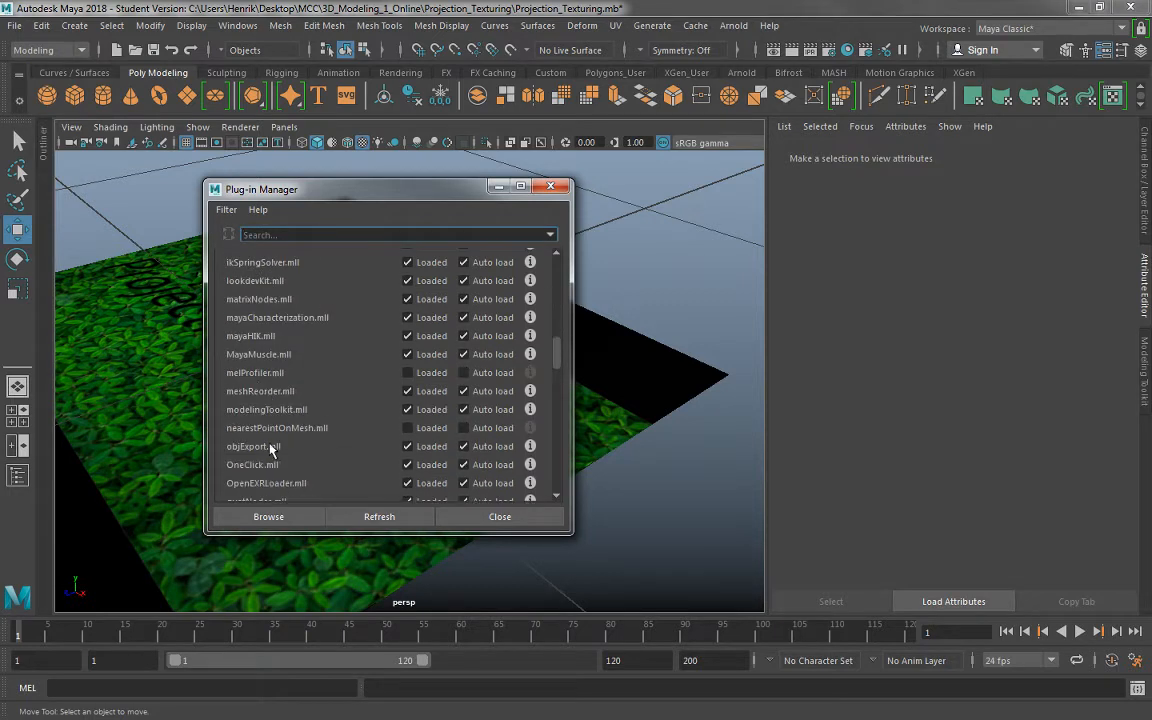
pyautogui.scroll(-4, 270, 449)
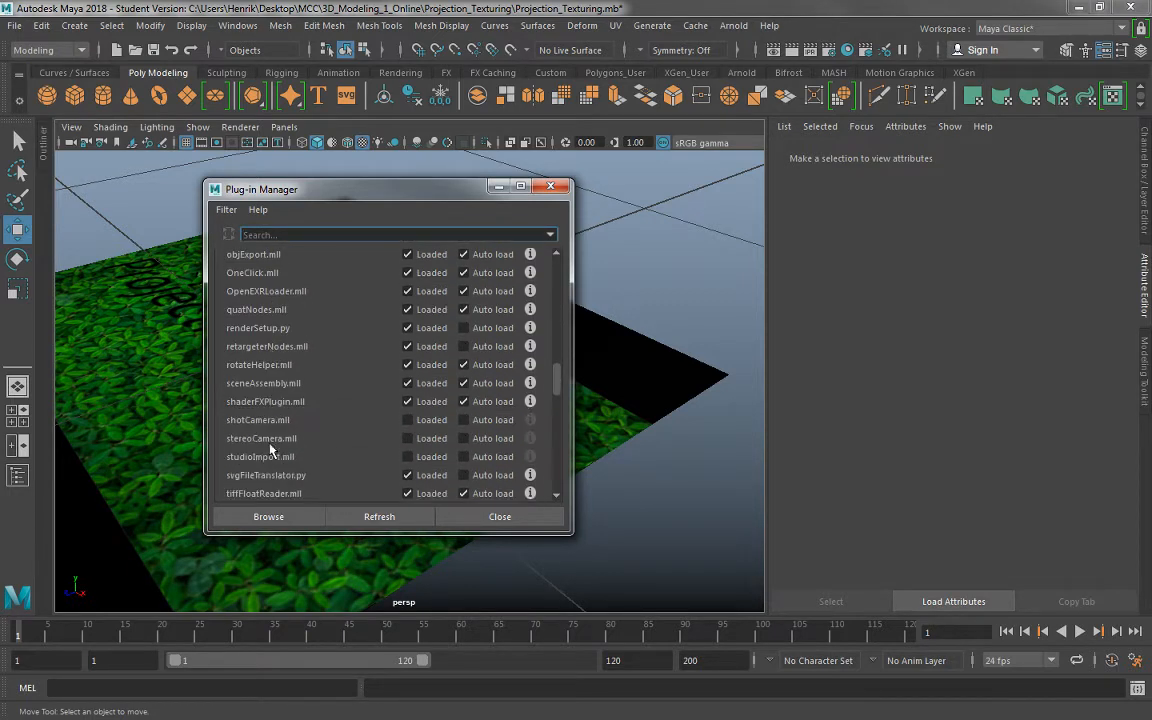
pyautogui.scroll(-4, 270, 449)
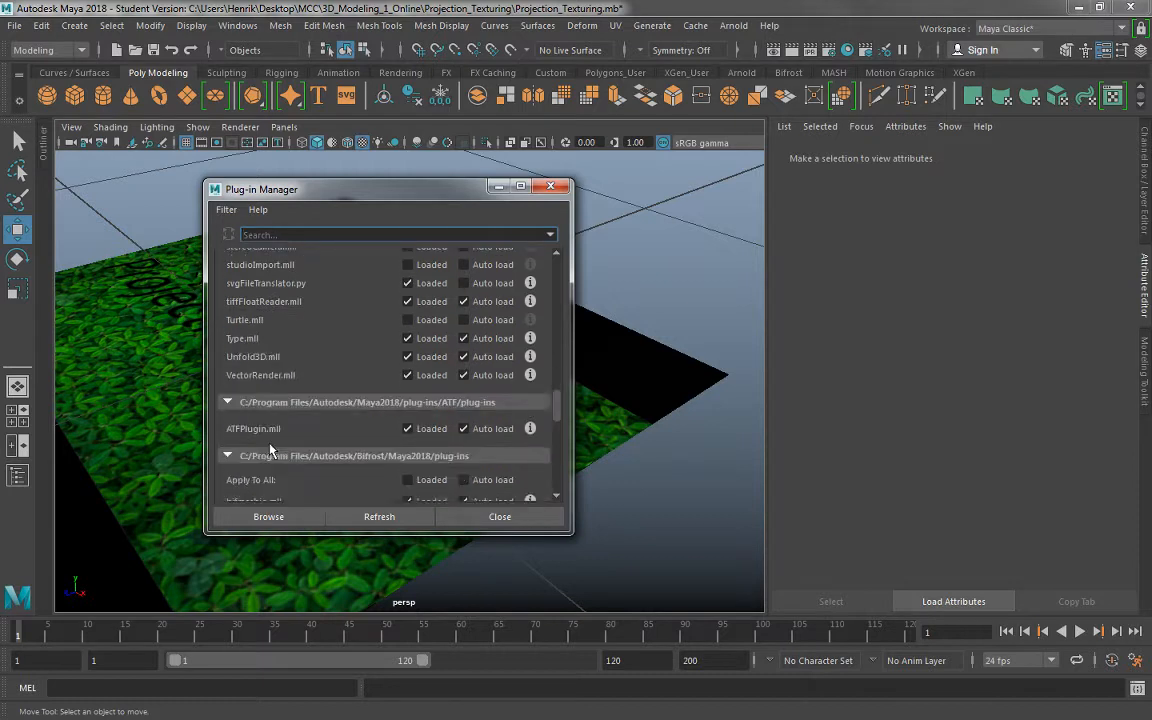
pyautogui.scroll(-1, 270, 451)
pyautogui.scroll(-5, 292, 463)
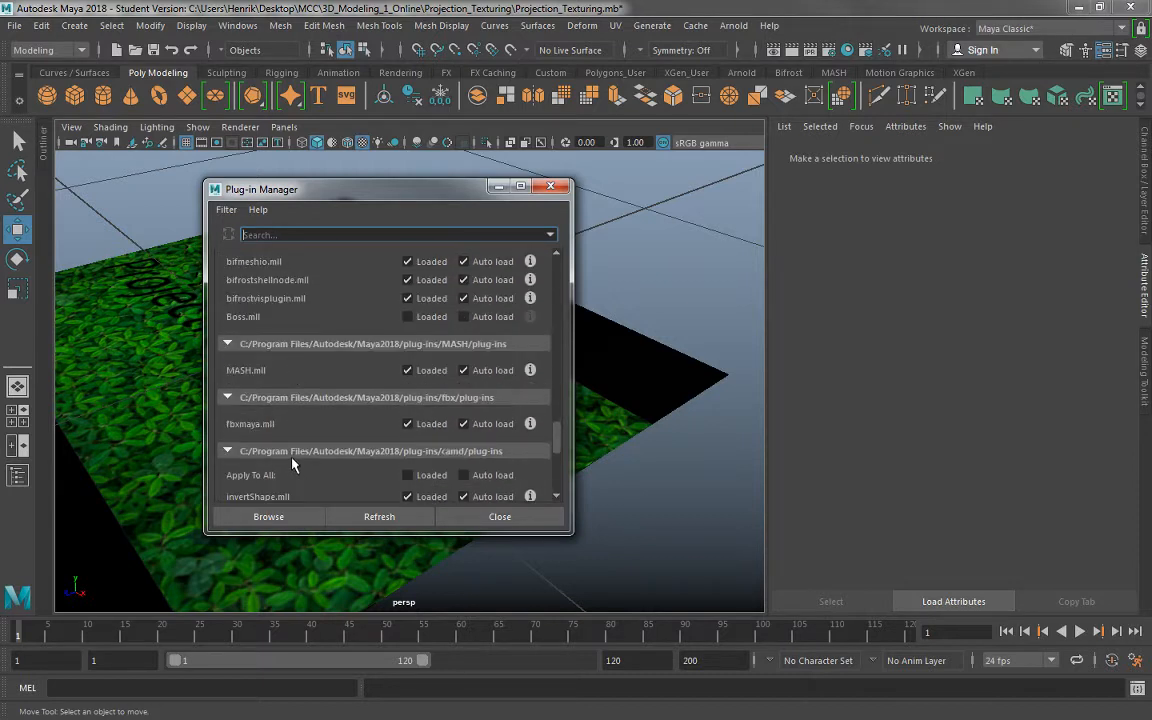
pyautogui.scroll(-3, 294, 460)
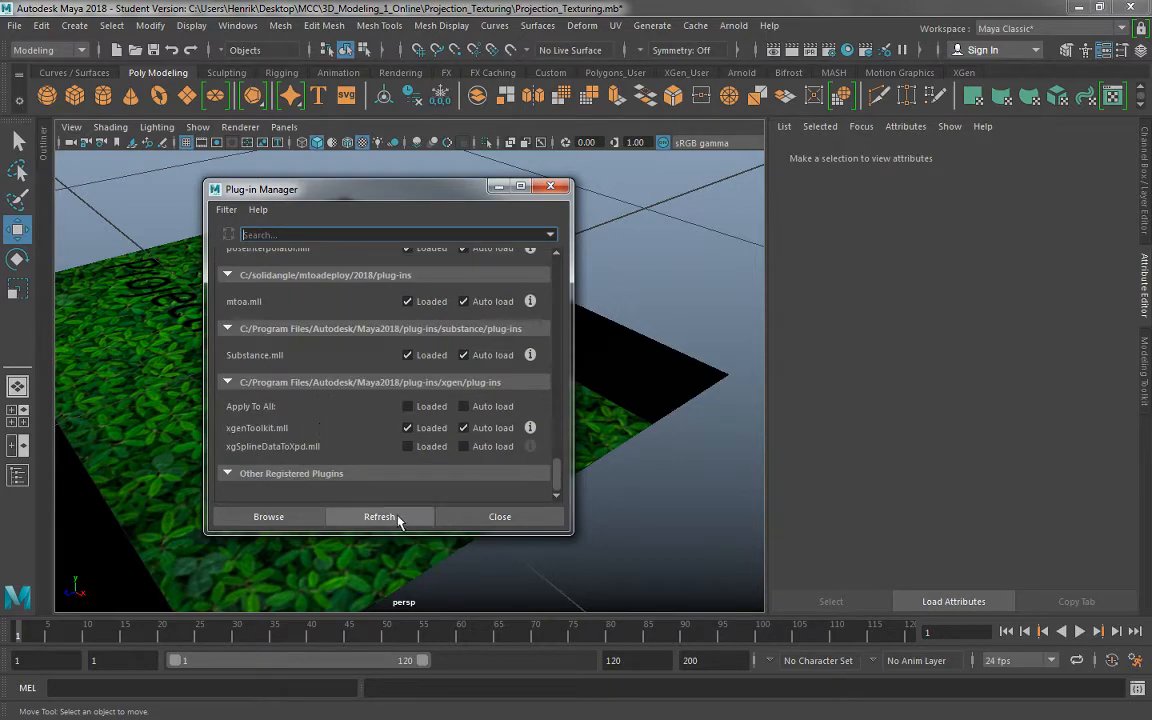
pyautogui.click(468, 516)
# Inspect the plane's Projection_Material attributes, clear the selection and examine the normal map's relief from the plane's opposite side
pyautogui.moveTo(367, 438)
pyautogui.keyDown('alt'); pyautogui.mouseDown()
pyautogui.moveTo(568, 441)
pyautogui.moveTo(596, 424)
pyautogui.moveTo(478, 429)
pyautogui.mouseUp(); pyautogui.keyUp('alt')
pyautogui.click(528, 389)
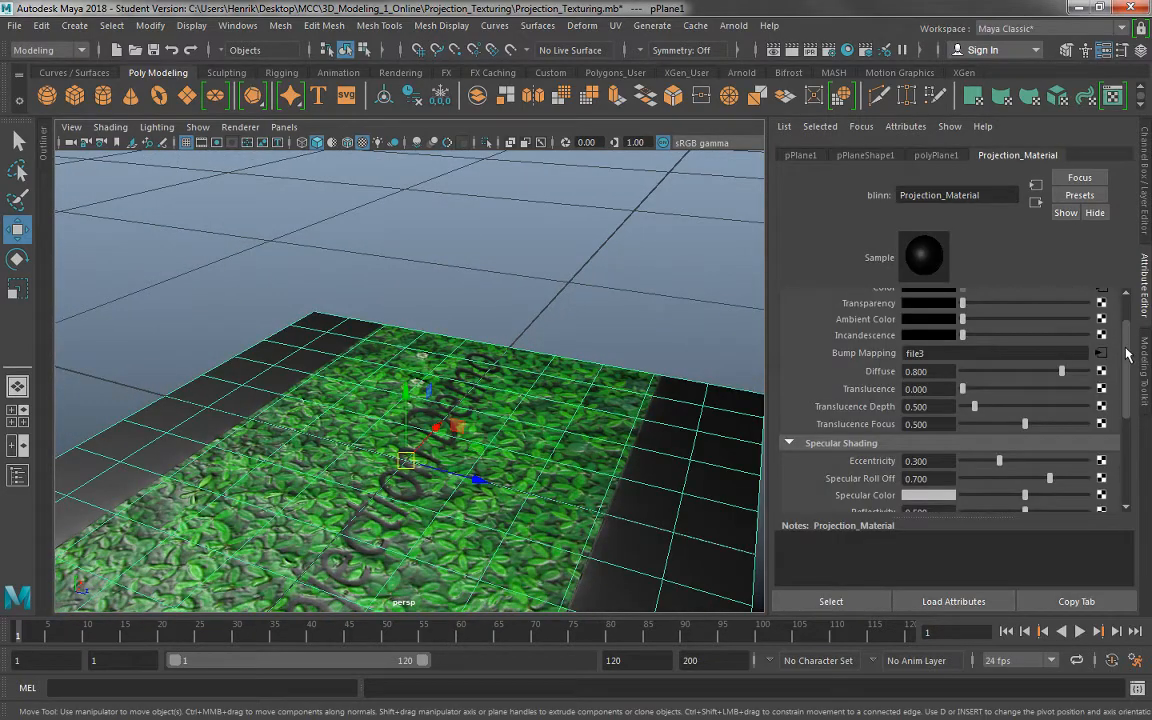
pyautogui.click(482, 328)
pyautogui.keyDown('alt'); pyautogui.moveTo(483, 356); pyautogui.dragTo(491, 324); pyautogui.keyUp('alt')
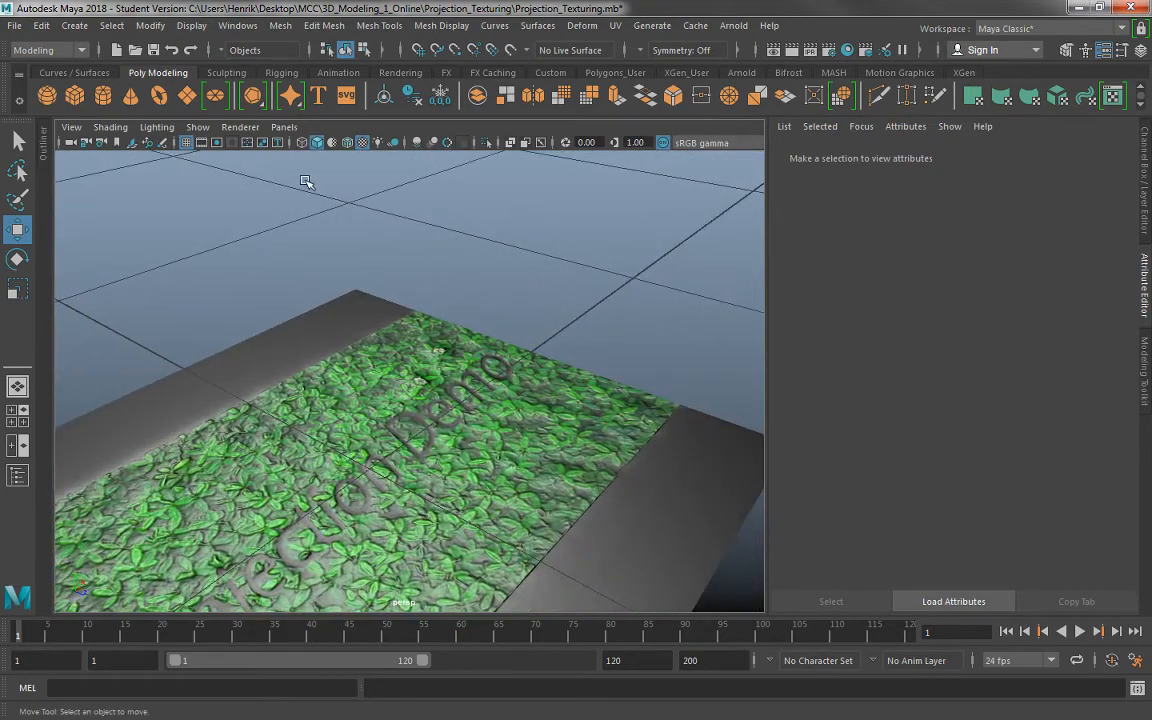
# Examine the normal map's relief from opposite sides of the plane, then select the plane
pyautogui.keyDown('alt'); pyautogui.moveTo(306, 180); pyautogui.dragTo(527, 312); pyautogui.keyUp('alt')
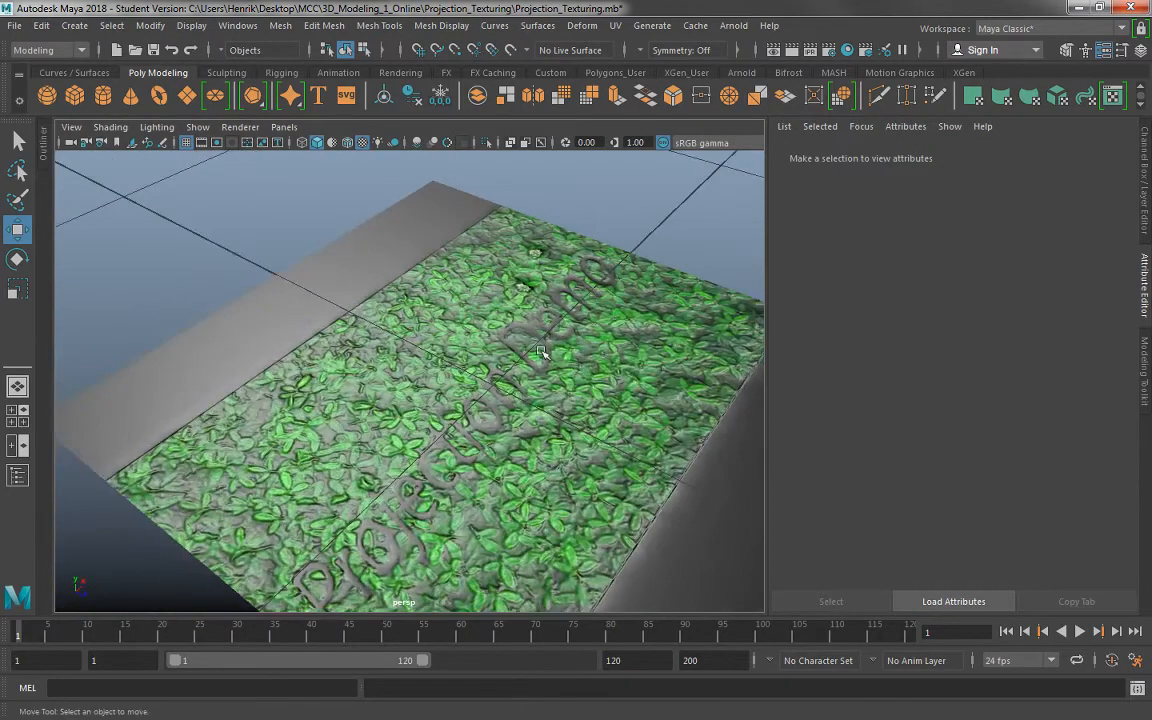
pyautogui.keyDown('alt'); pyautogui.moveTo(411, 354); pyautogui.dragTo(372, 356); pyautogui.keyUp('alt')
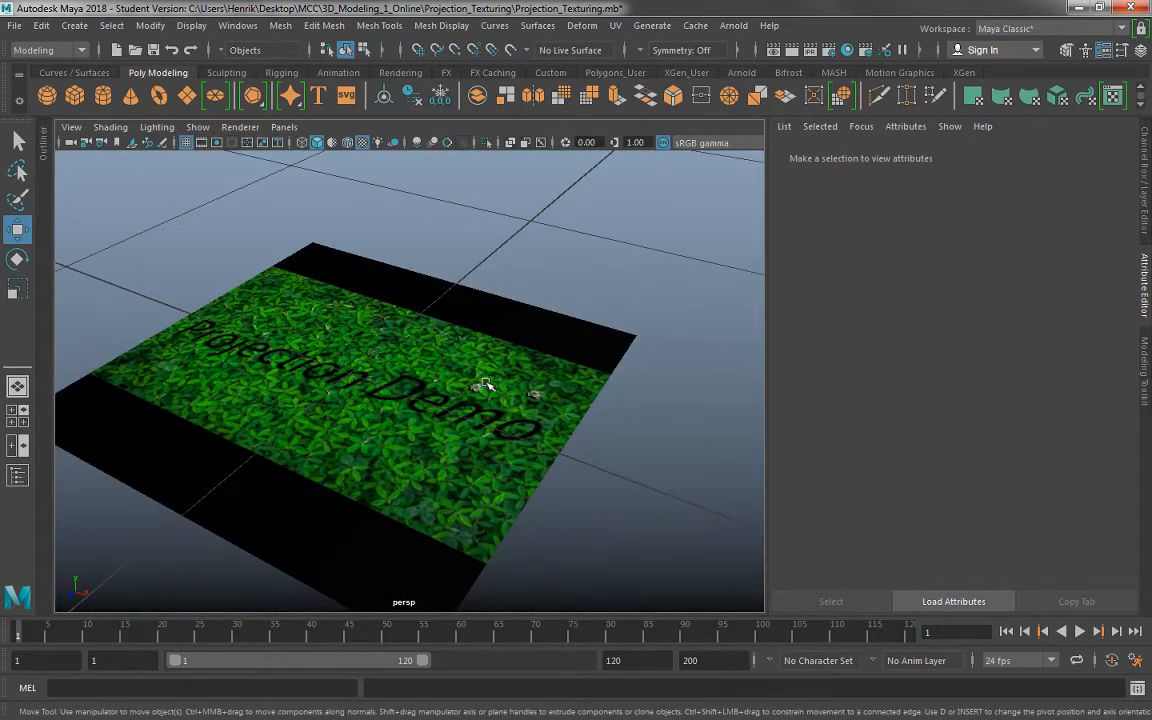
pyautogui.click(532, 398)
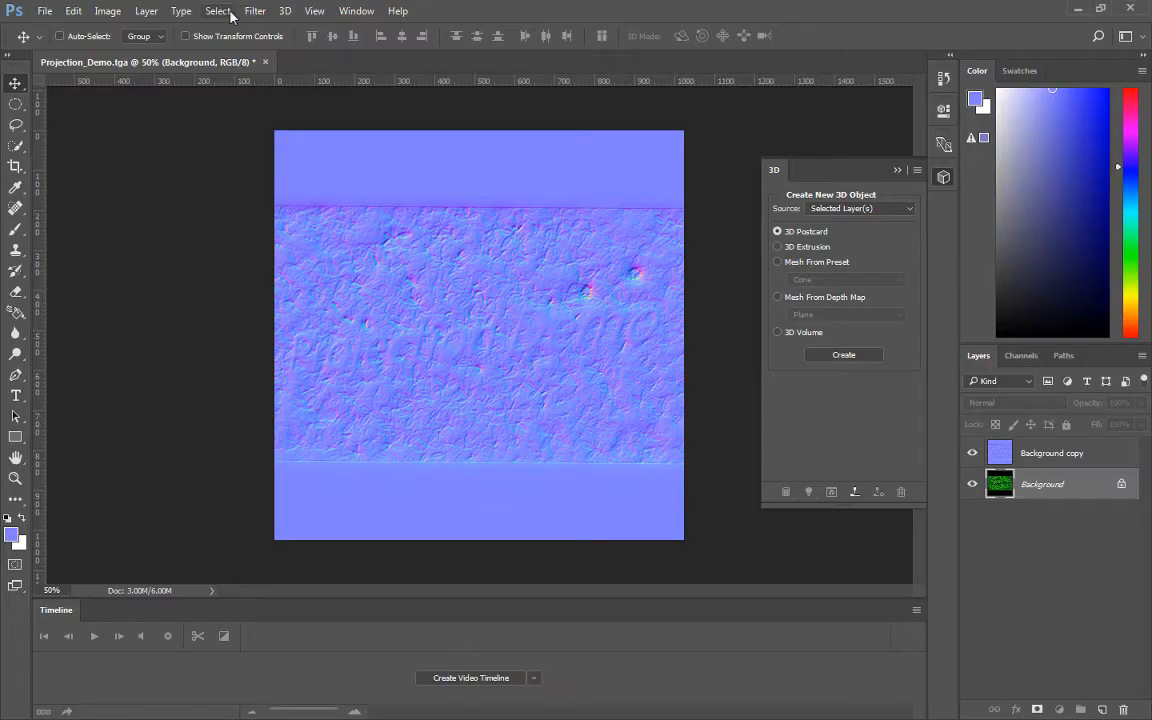
# Duplicate the Background layer, move the copy above the normal map layer and convert it with a Black & White adjustment
pyautogui.moveTo(1046, 484); pyautogui.dragTo(1101, 709)
pyautogui.moveTo(1044, 486); pyautogui.dragTo(1045, 457)
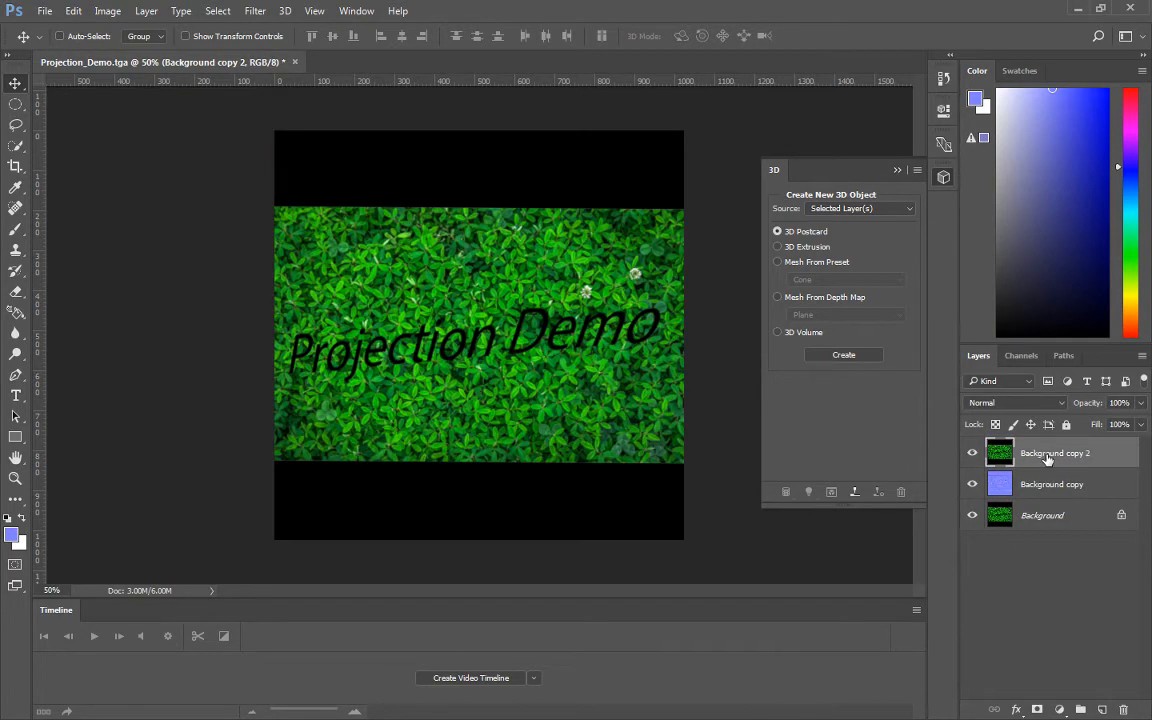
pyautogui.click(252, 11)
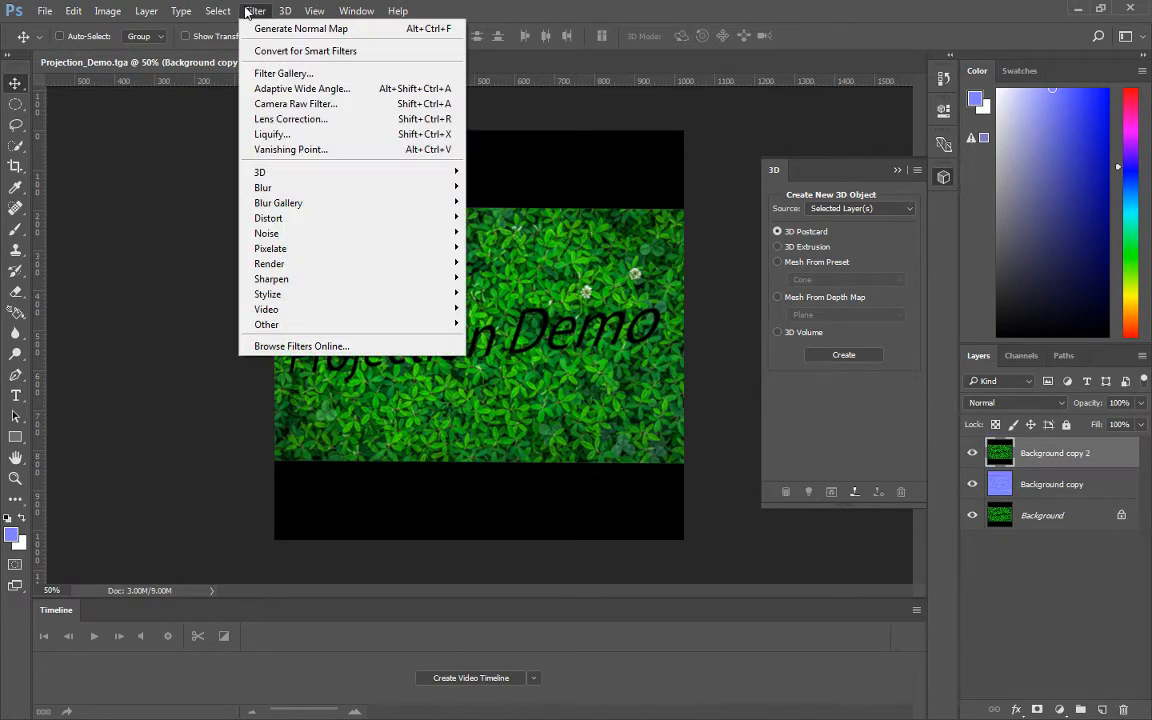
pyautogui.moveTo(100, 9)
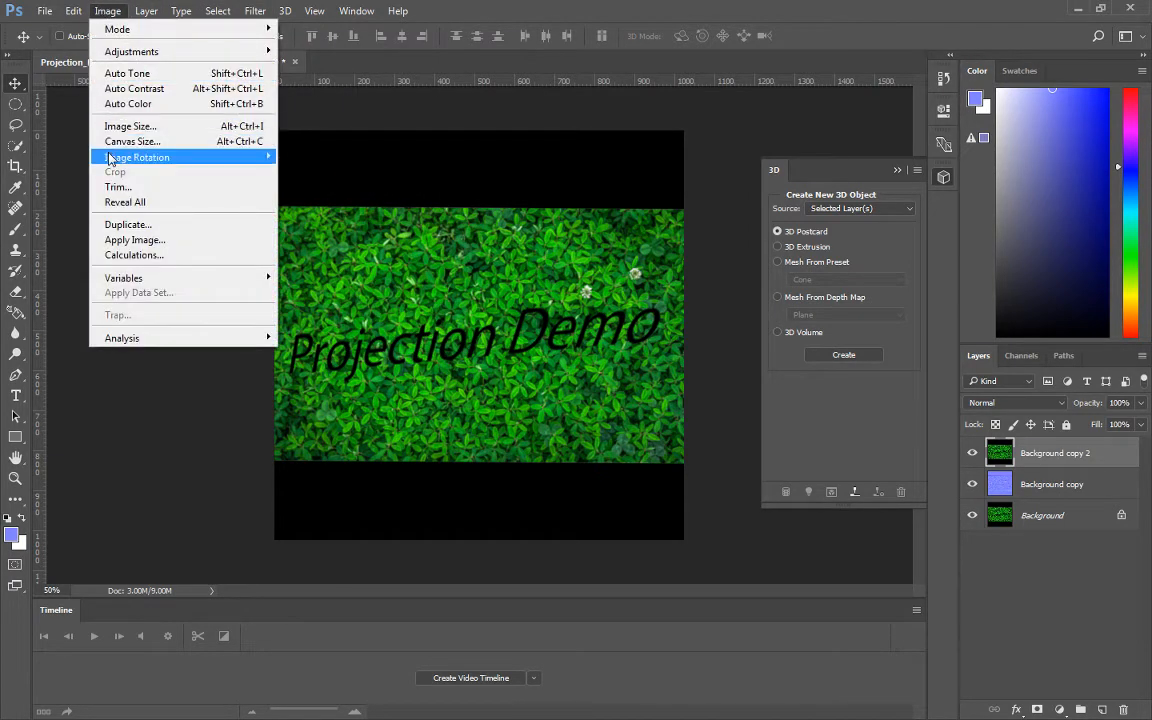
pyautogui.moveTo(150, 52)
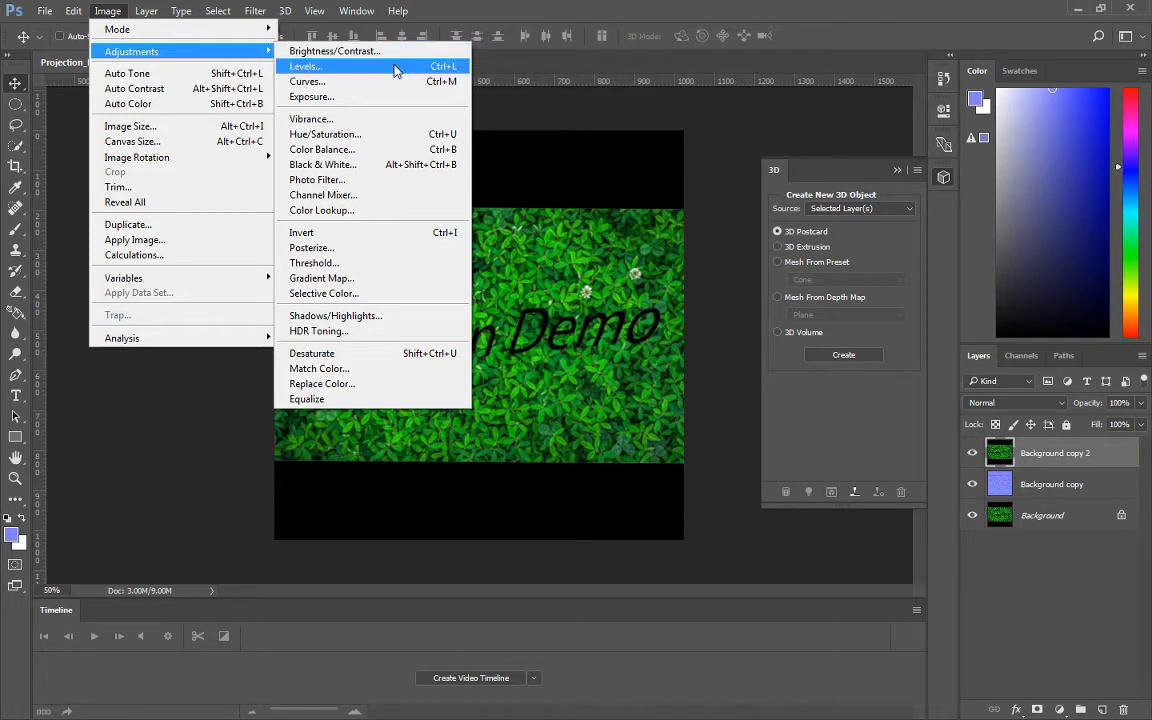
pyautogui.click(375, 166)
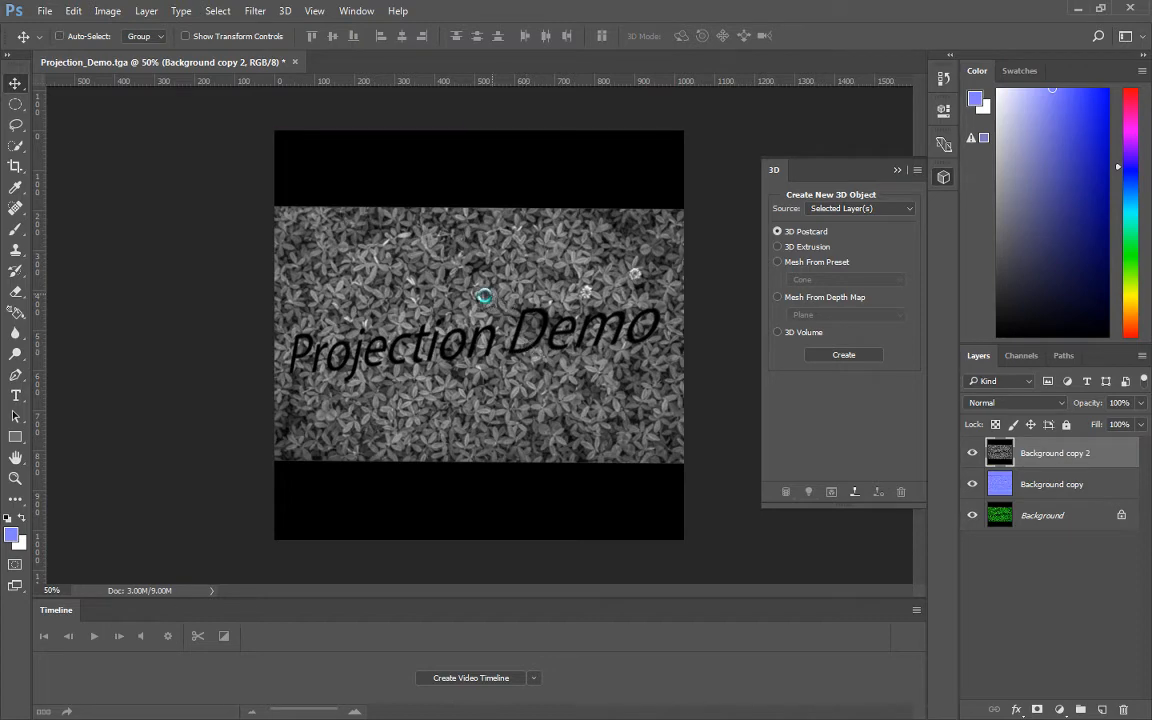
# Save a Targa copy of the image as Projection_Demo_Specular in the Projection_Texturing folder, accepting the Targa options
pyautogui.hotkey('ctrl', 'shift', 's')
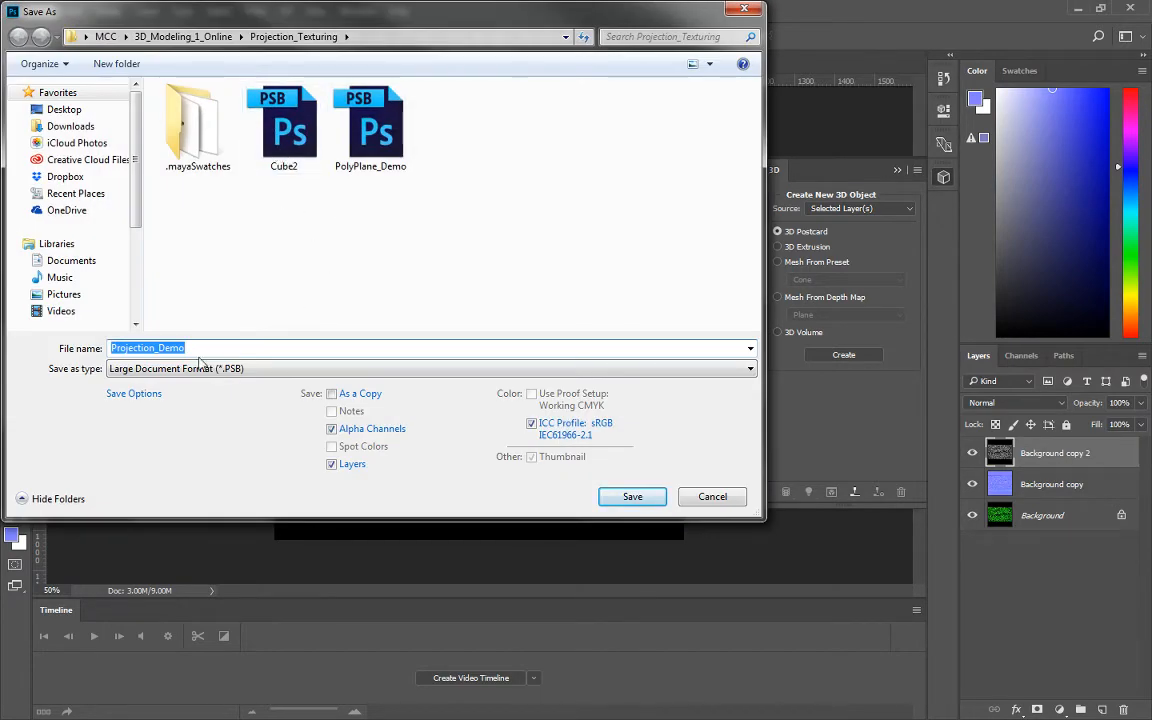
pyautogui.click(199, 367)
pyautogui.click(180, 624)
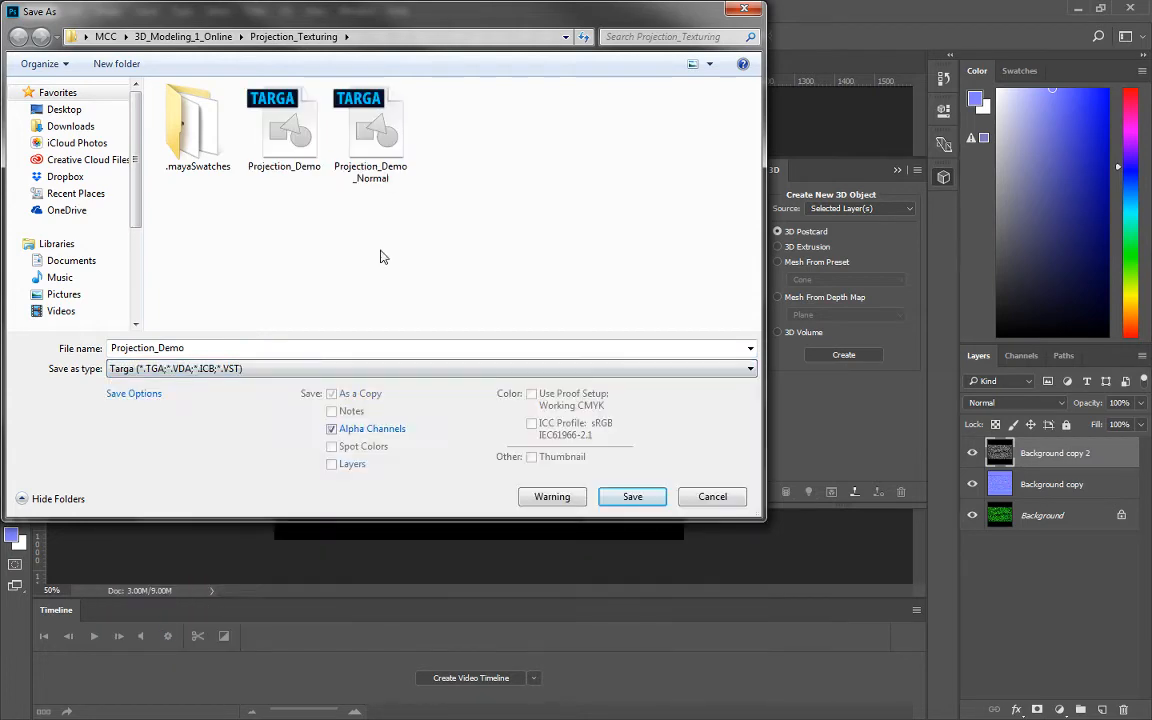
pyautogui.click(215, 348)
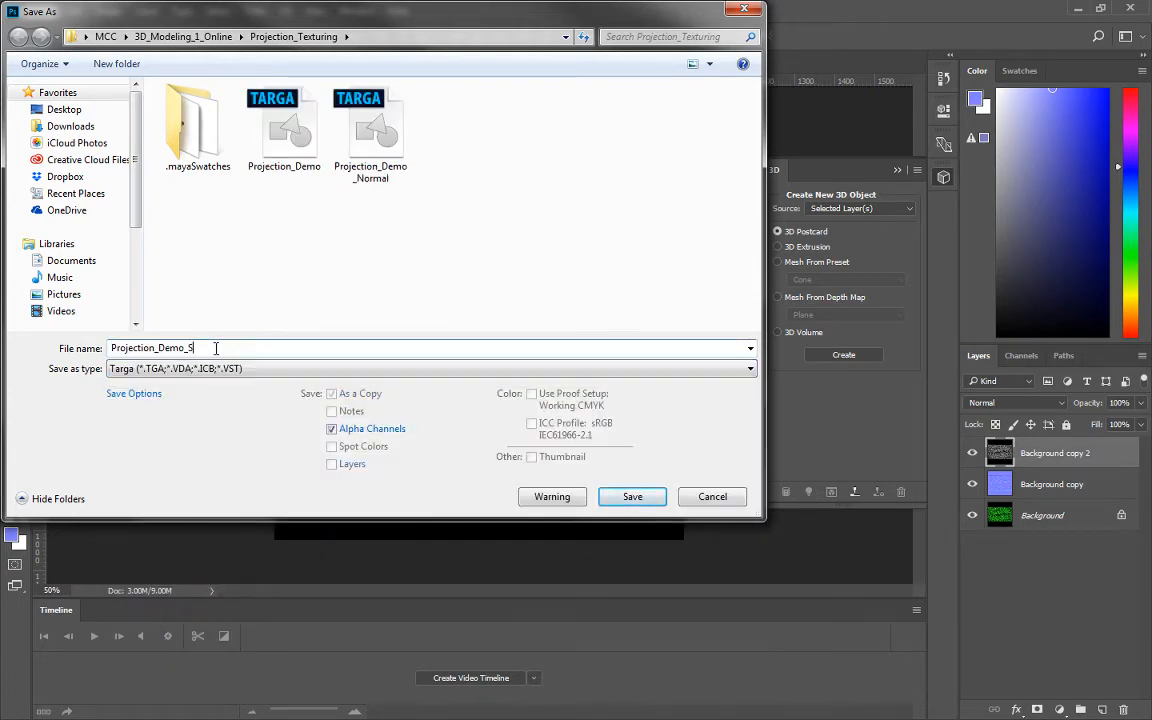
pyautogui.write('_Specular')
pyautogui.press('Return')
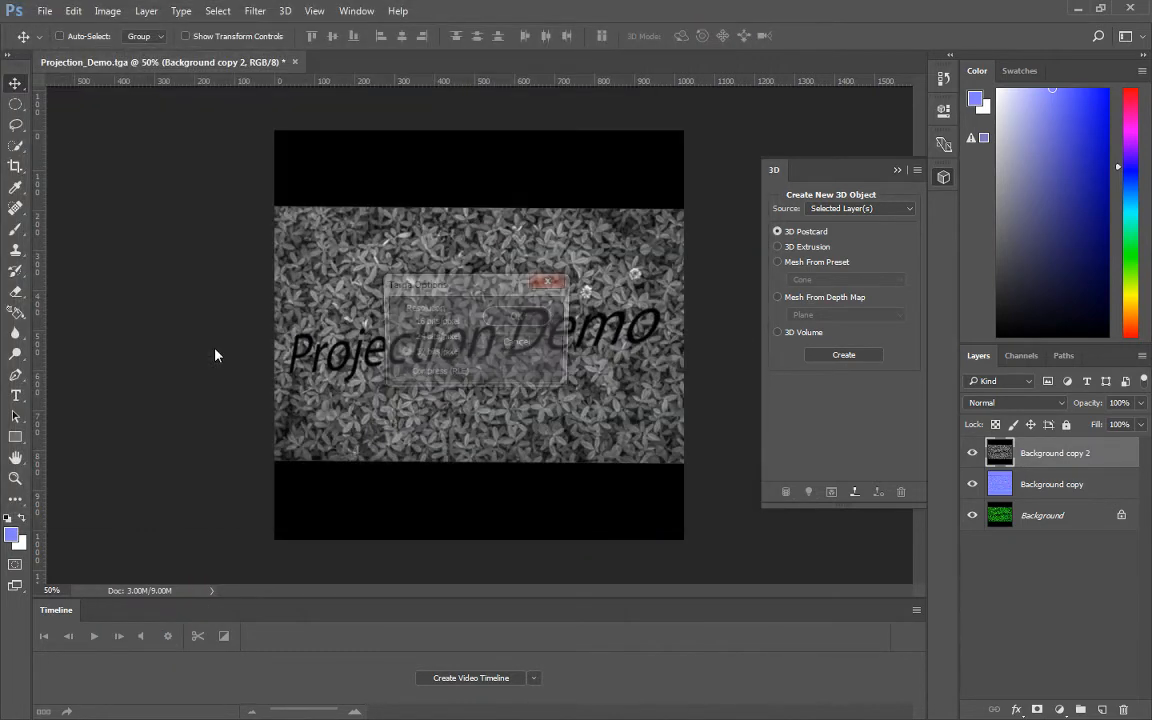
pyautogui.press('Return')
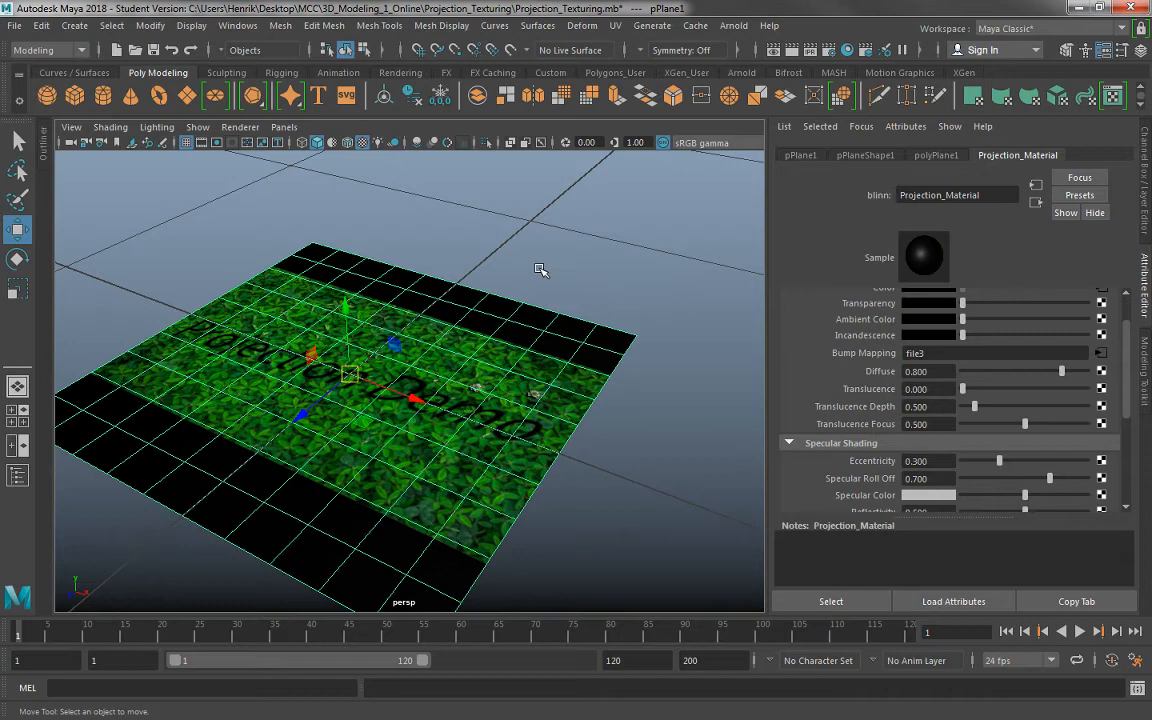
pyautogui.click(540, 270)
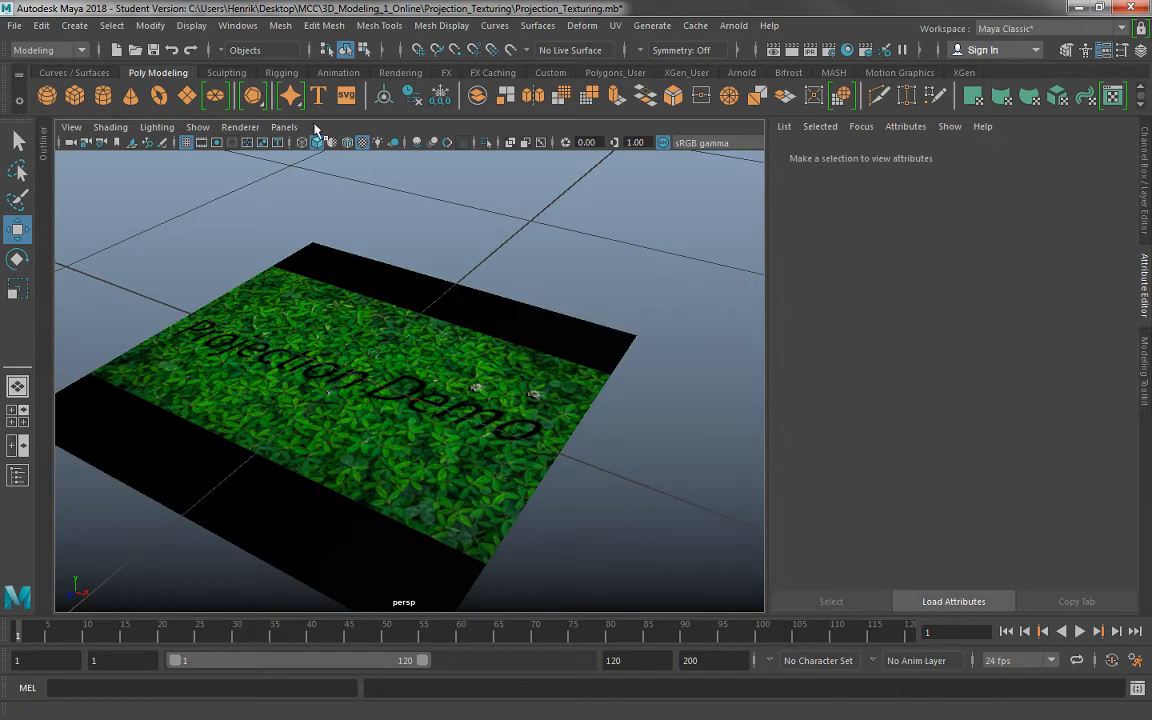
pyautogui.click(15, 25)
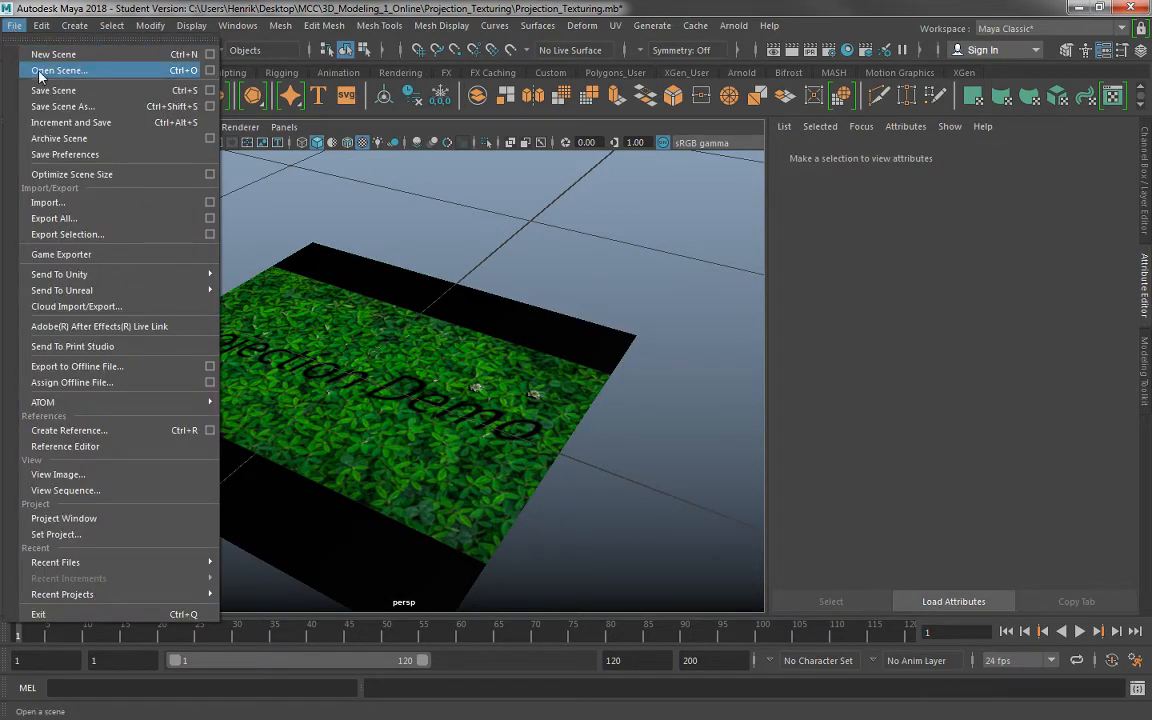
pyautogui.click(535, 240)
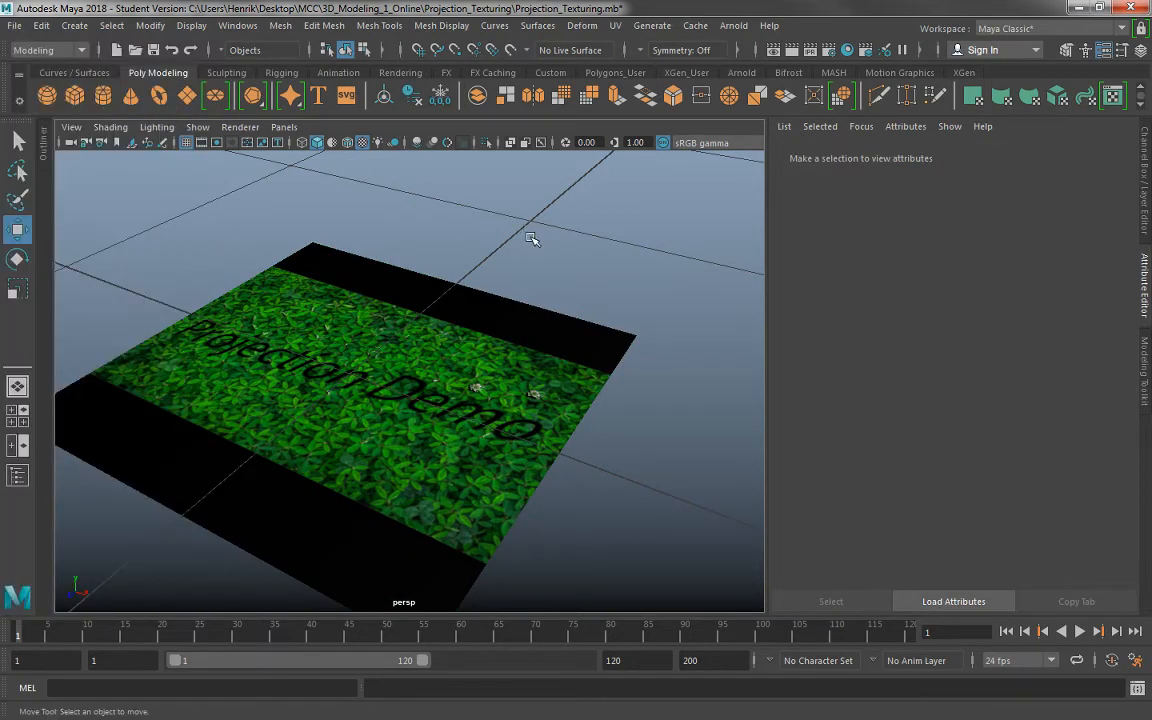
# Connect a File texture to the Specular Color of the plane's Projection_Material and load Projection_Demo_Specular.tga into it
pyautogui.click(554, 376)
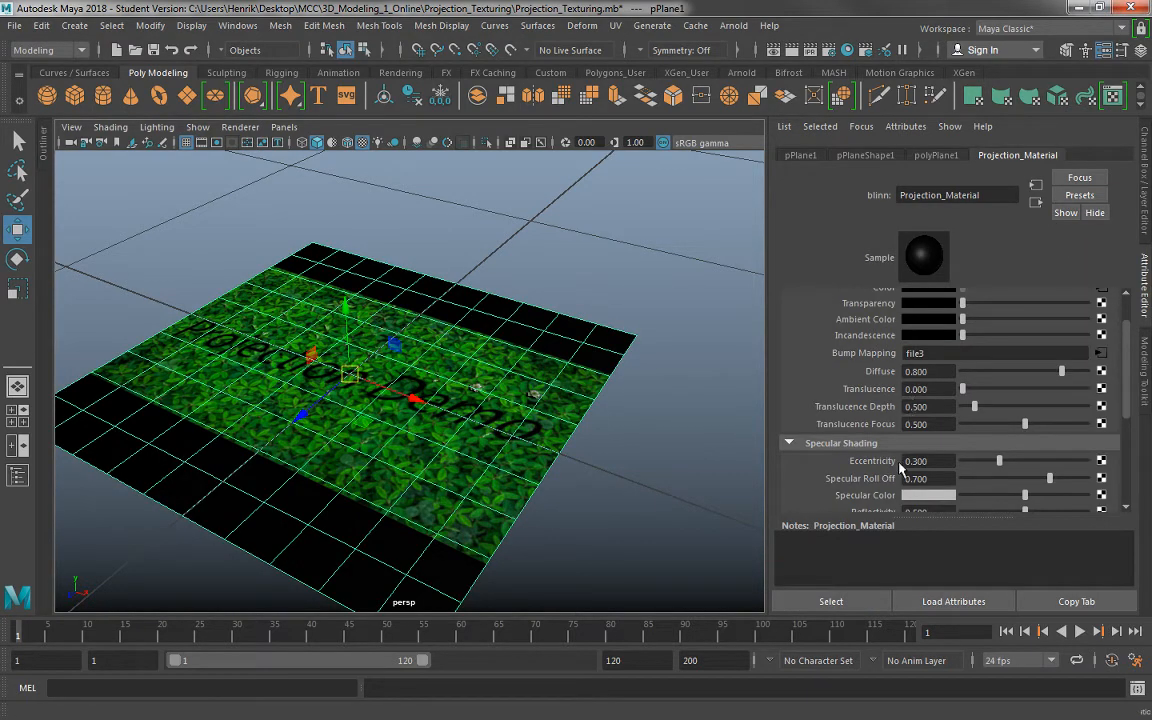
pyautogui.click(1101, 495)
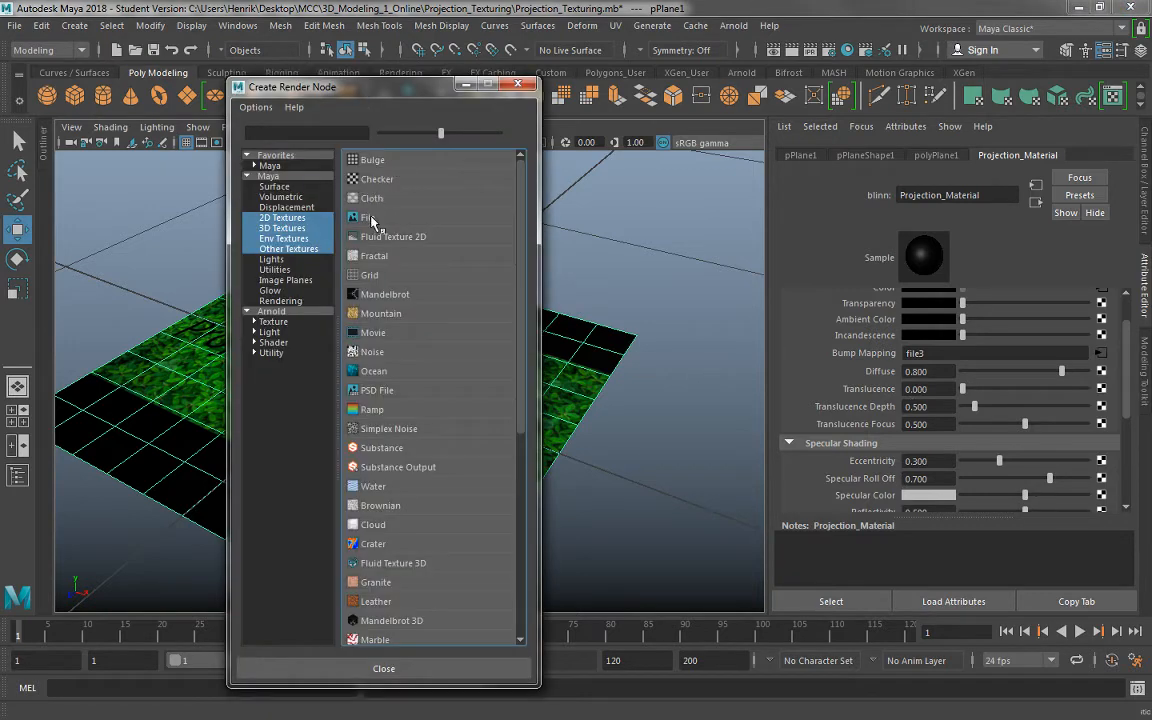
pyautogui.click(372, 218)
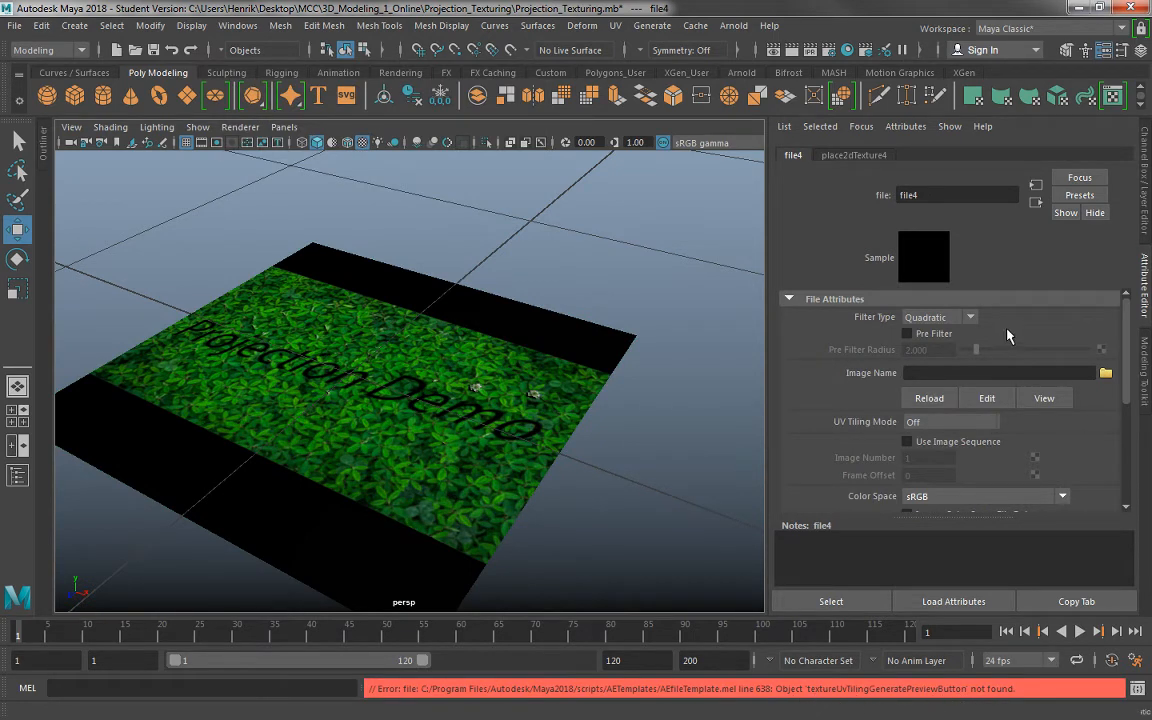
pyautogui.click(1105, 374)
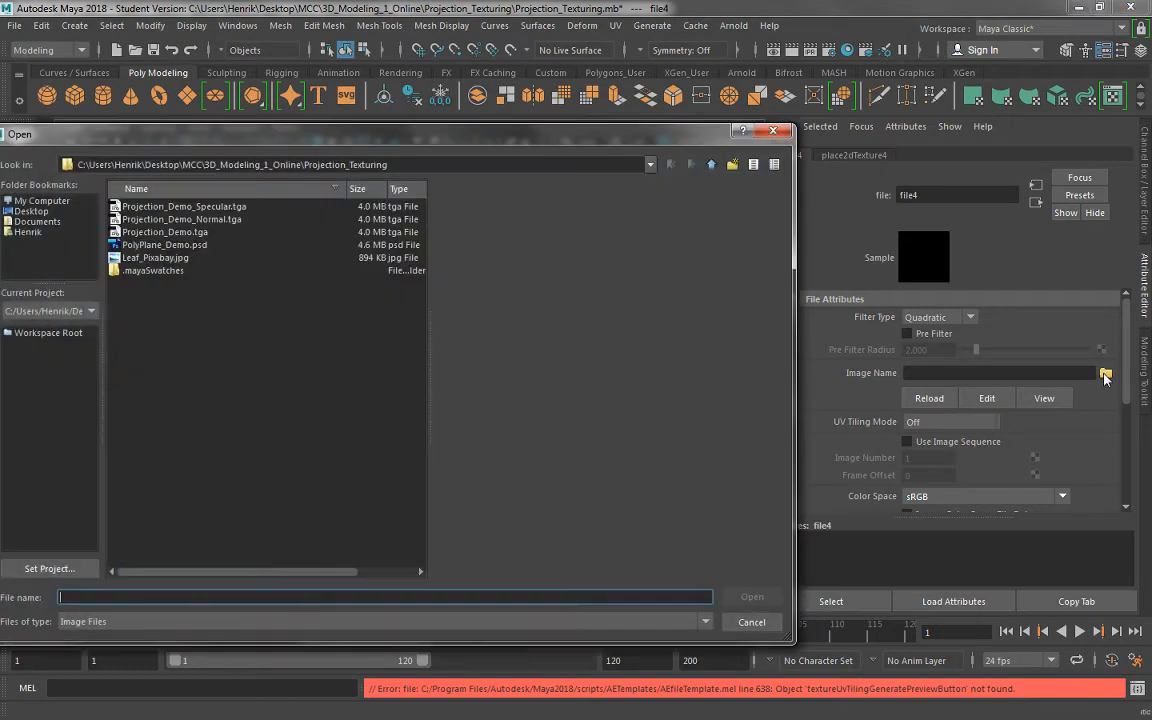
pyautogui.click(226, 207)
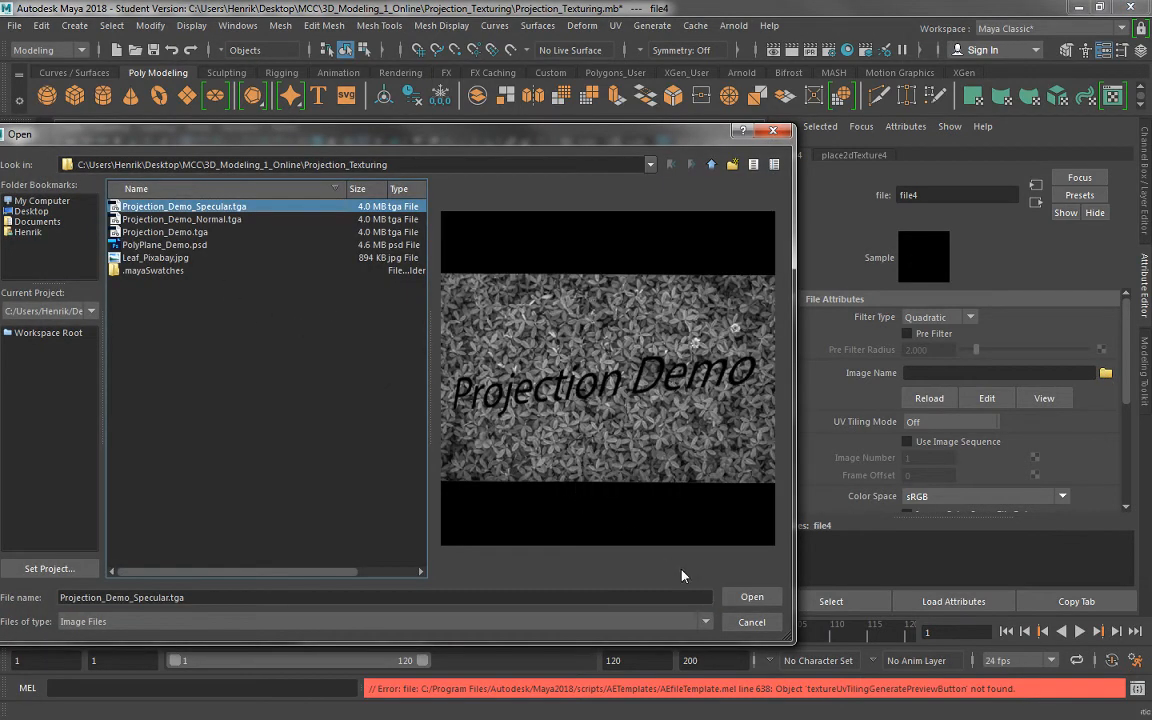
pyautogui.click(752, 599)
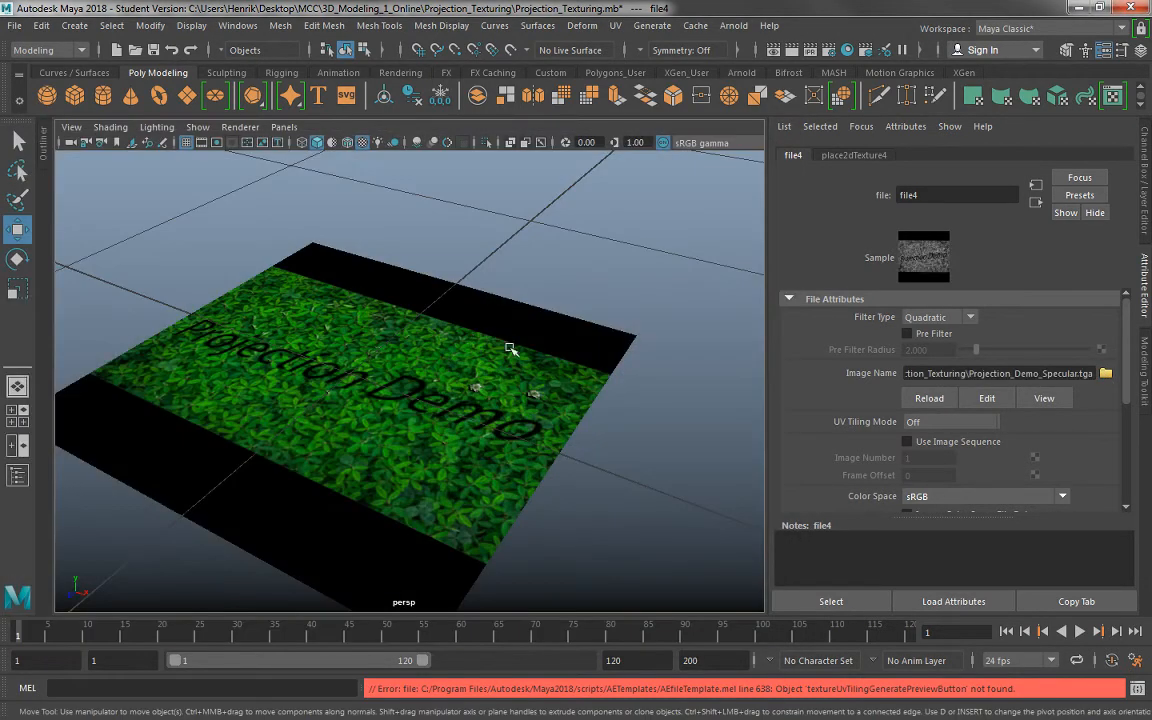
# Examine the plane's highlights with the specular map from several angles and distances
pyautogui.keyDown('alt'); pyautogui.moveTo(470, 354); pyautogui.dragTo(635, 368); pyautogui.keyUp('alt')
pyautogui.scroll(5, 497, 517)
pyautogui.keyDown('alt'); pyautogui.moveTo(497, 517); pyautogui.dragTo(530, 500); pyautogui.keyUp('alt')
pyautogui.scroll(3, 540, 450)
pyautogui.keyDown('alt'); pyautogui.moveTo(279, 358); pyautogui.dragTo(350, 334); pyautogui.keyUp('alt')
pyautogui.scroll(5, 474, 432)
pyautogui.keyDown('alt'); pyautogui.moveTo(474, 432); pyautogui.dragTo(412, 287, button='right'); pyautogui.keyUp('alt')
pyautogui.keyDown('alt'); pyautogui.moveTo(412, 287); pyautogui.dragTo(325, 380); pyautogui.keyUp('alt')
pyautogui.keyDown('alt'); pyautogui.moveTo(325, 380); pyautogui.dragTo(443, 321, button='right'); pyautogui.keyUp('alt')
pyautogui.keyDown('alt'); pyautogui.moveTo(443, 321); pyautogui.dragTo(360, 365); pyautogui.keyUp('alt')
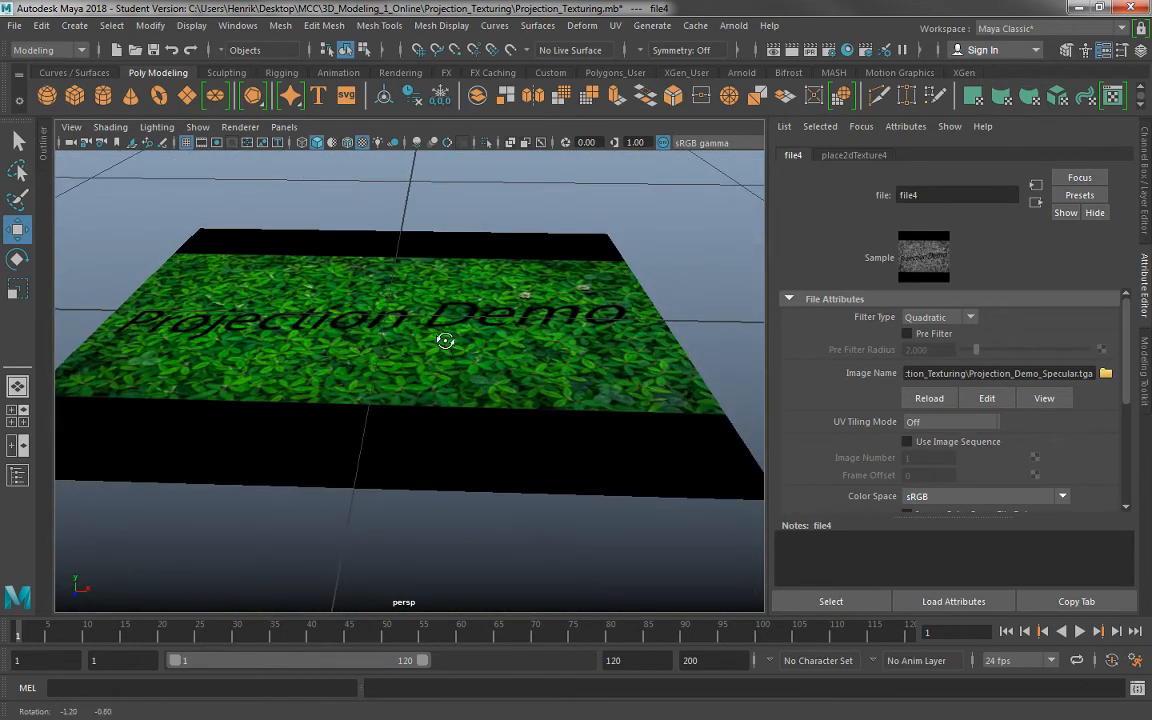
pyautogui.keyDown('alt'); pyautogui.moveTo(445, 334); pyautogui.dragTo(535, 334); pyautogui.keyUp('alt')
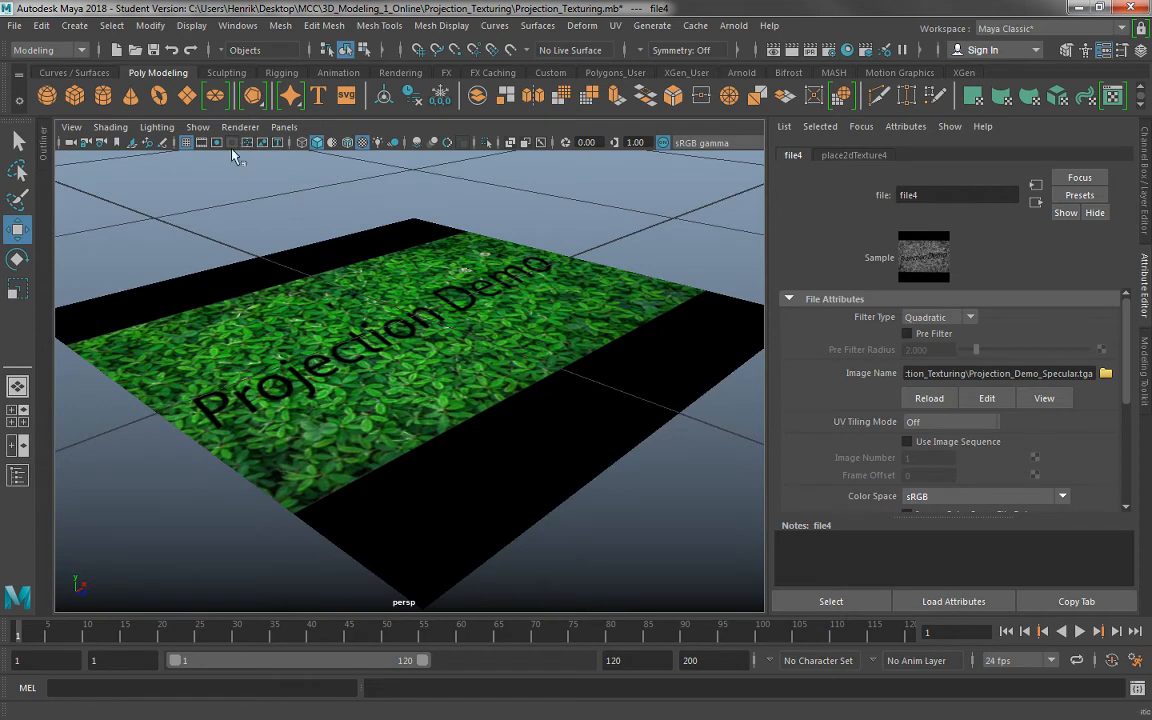
# Try a new perspective camera in place of the top view of the four-view layout, and undo it
pyautogui.press('space')
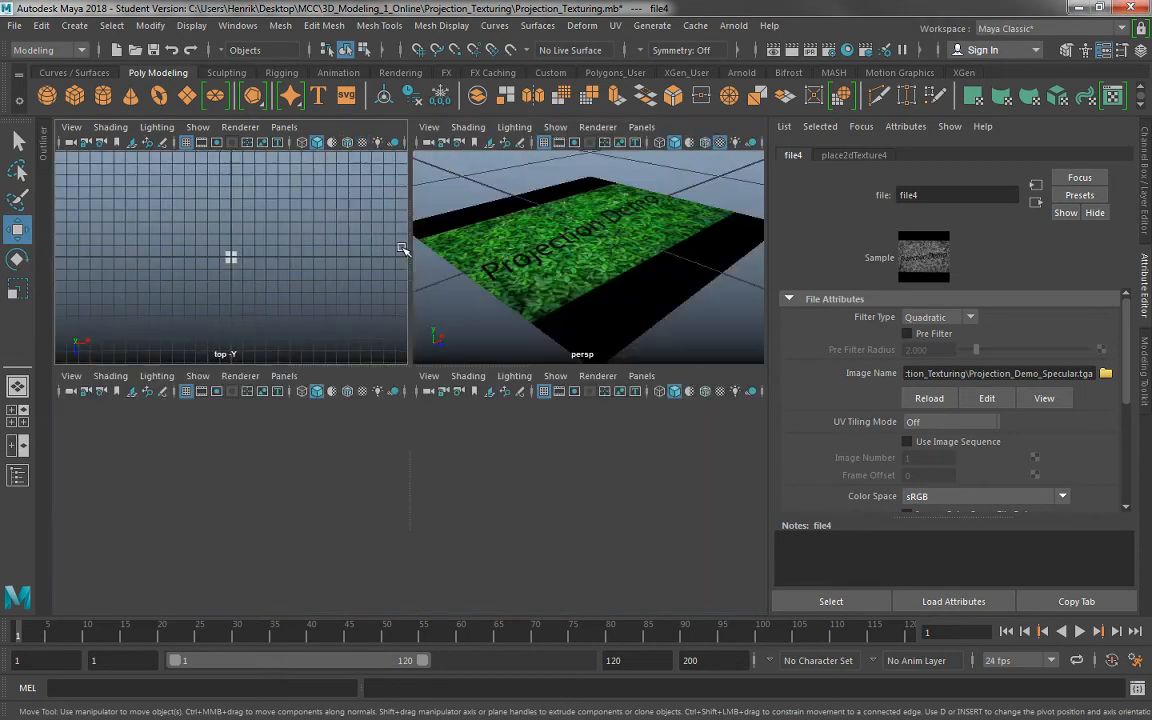
pyautogui.click(285, 128)
pyautogui.moveTo(321, 144)
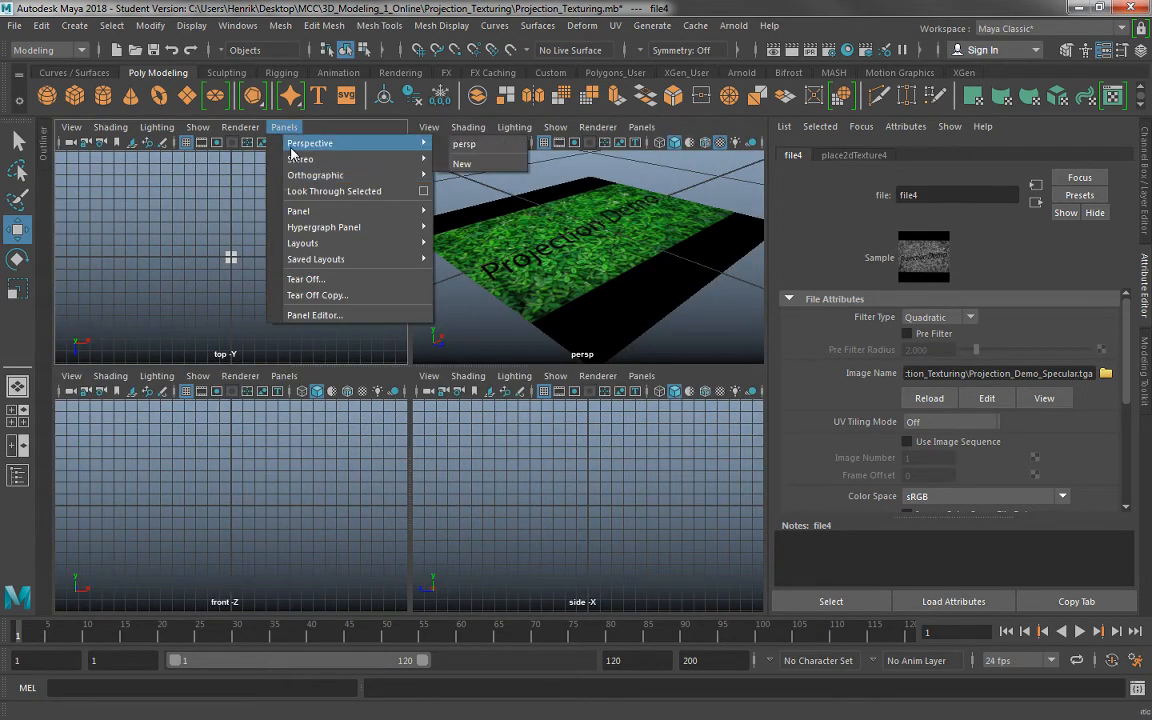
pyautogui.click(432, 153)
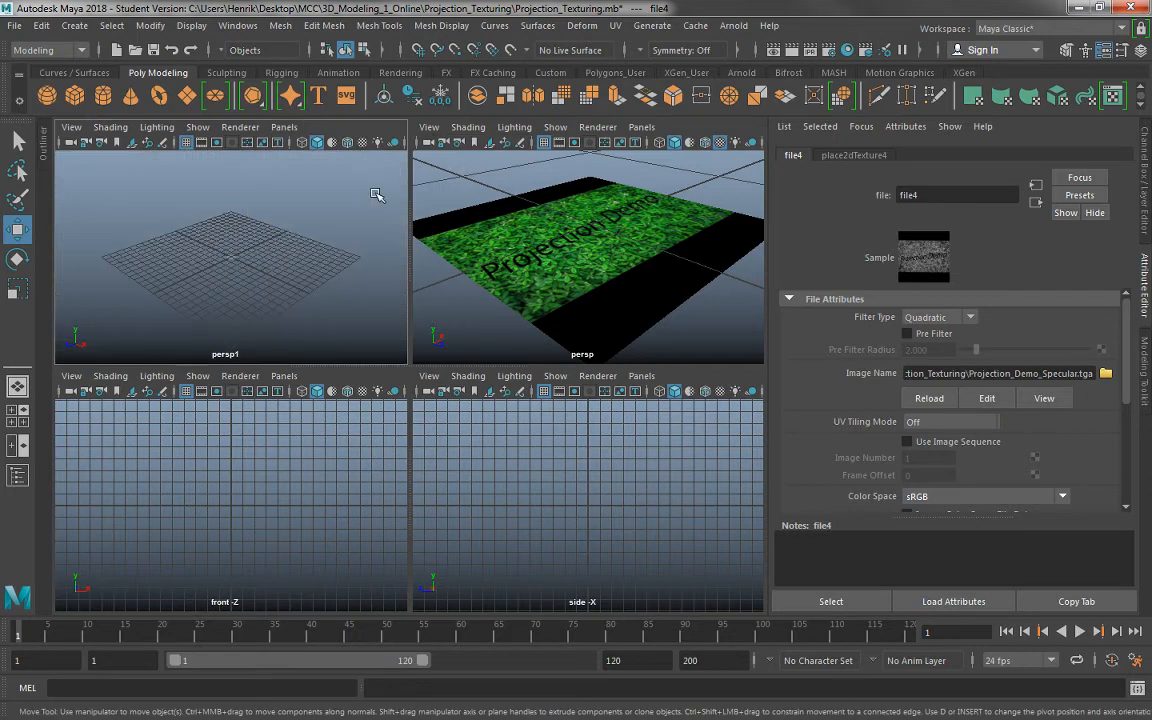
pyautogui.click(252, 132)
pyautogui.click(245, 129)
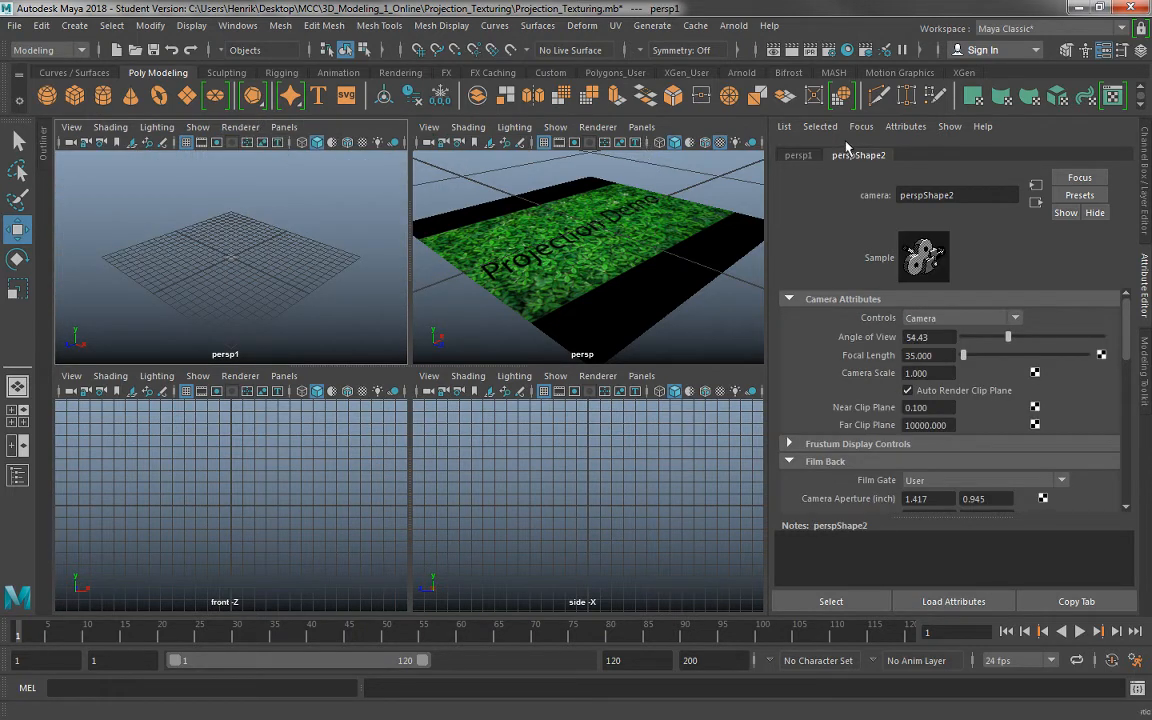
pyautogui.hotkey('ctrl', 'z')
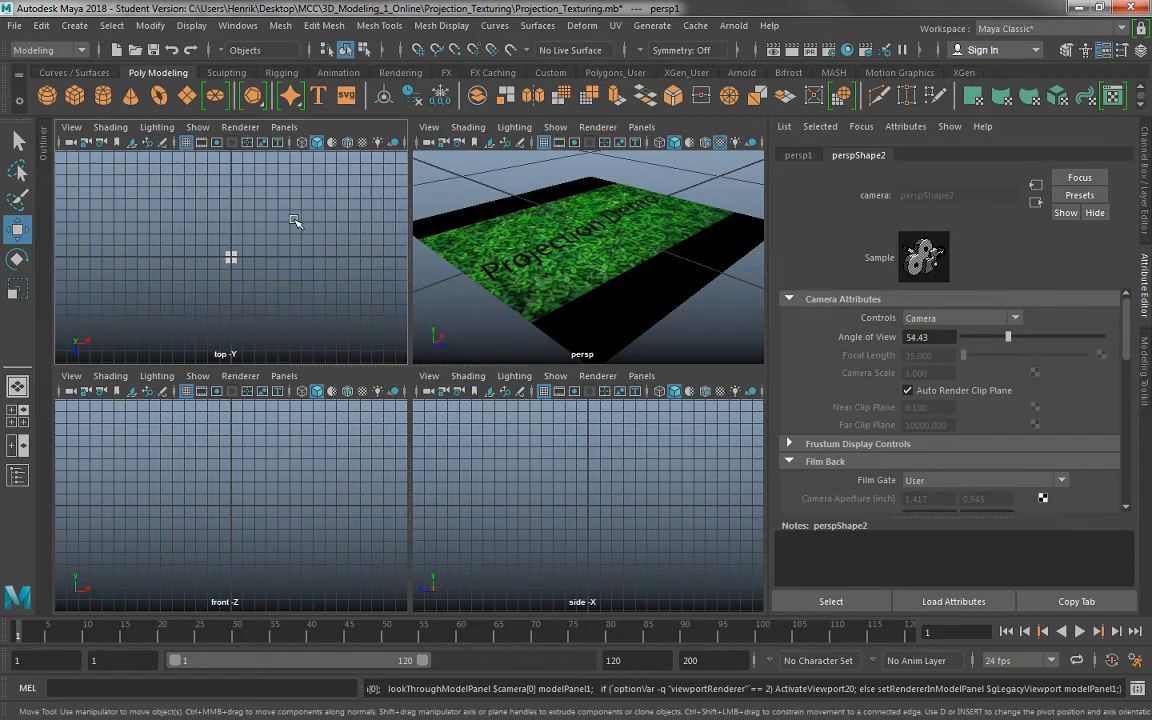
# Return the perspective view to full size and inspect the textured plane's surface from opposite sides
pyautogui.click(415, 167)
pyautogui.keyDown('alt'); pyautogui.moveTo(494, 247); pyautogui.dragTo(437, 365); pyautogui.keyUp('alt')
pyautogui.press('space')
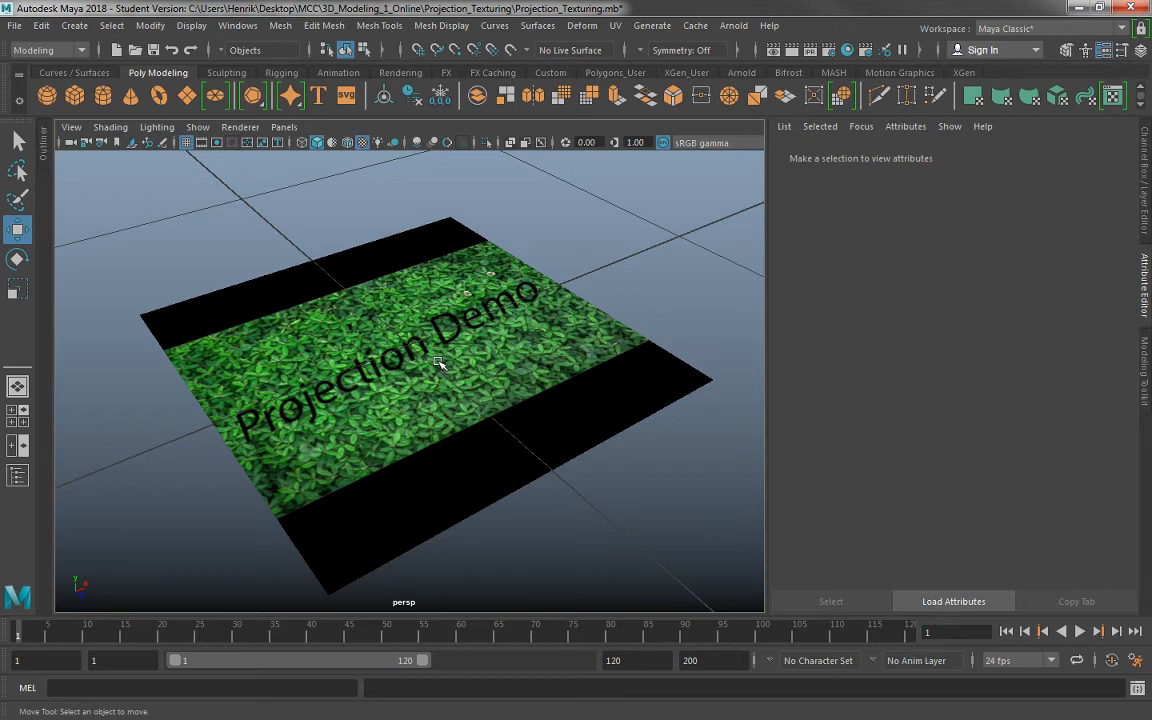
pyautogui.keyDown('alt'); pyautogui.moveTo(380, 310); pyautogui.dragTo(375, 427); pyautogui.keyUp('alt')
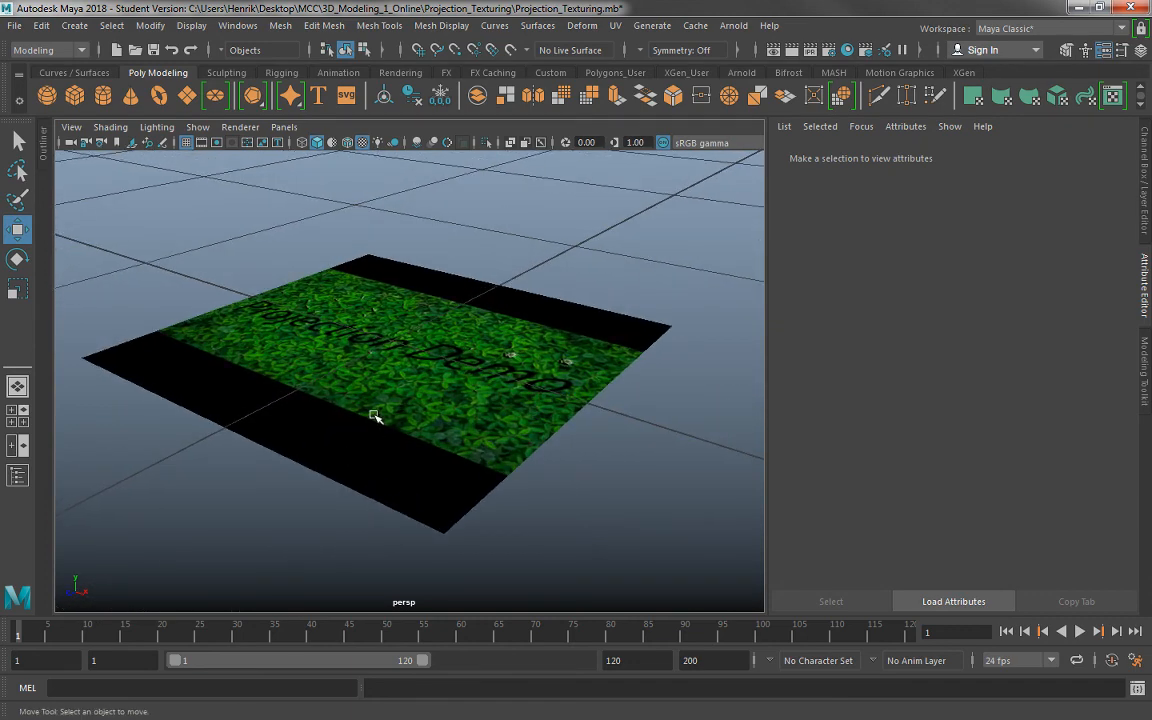